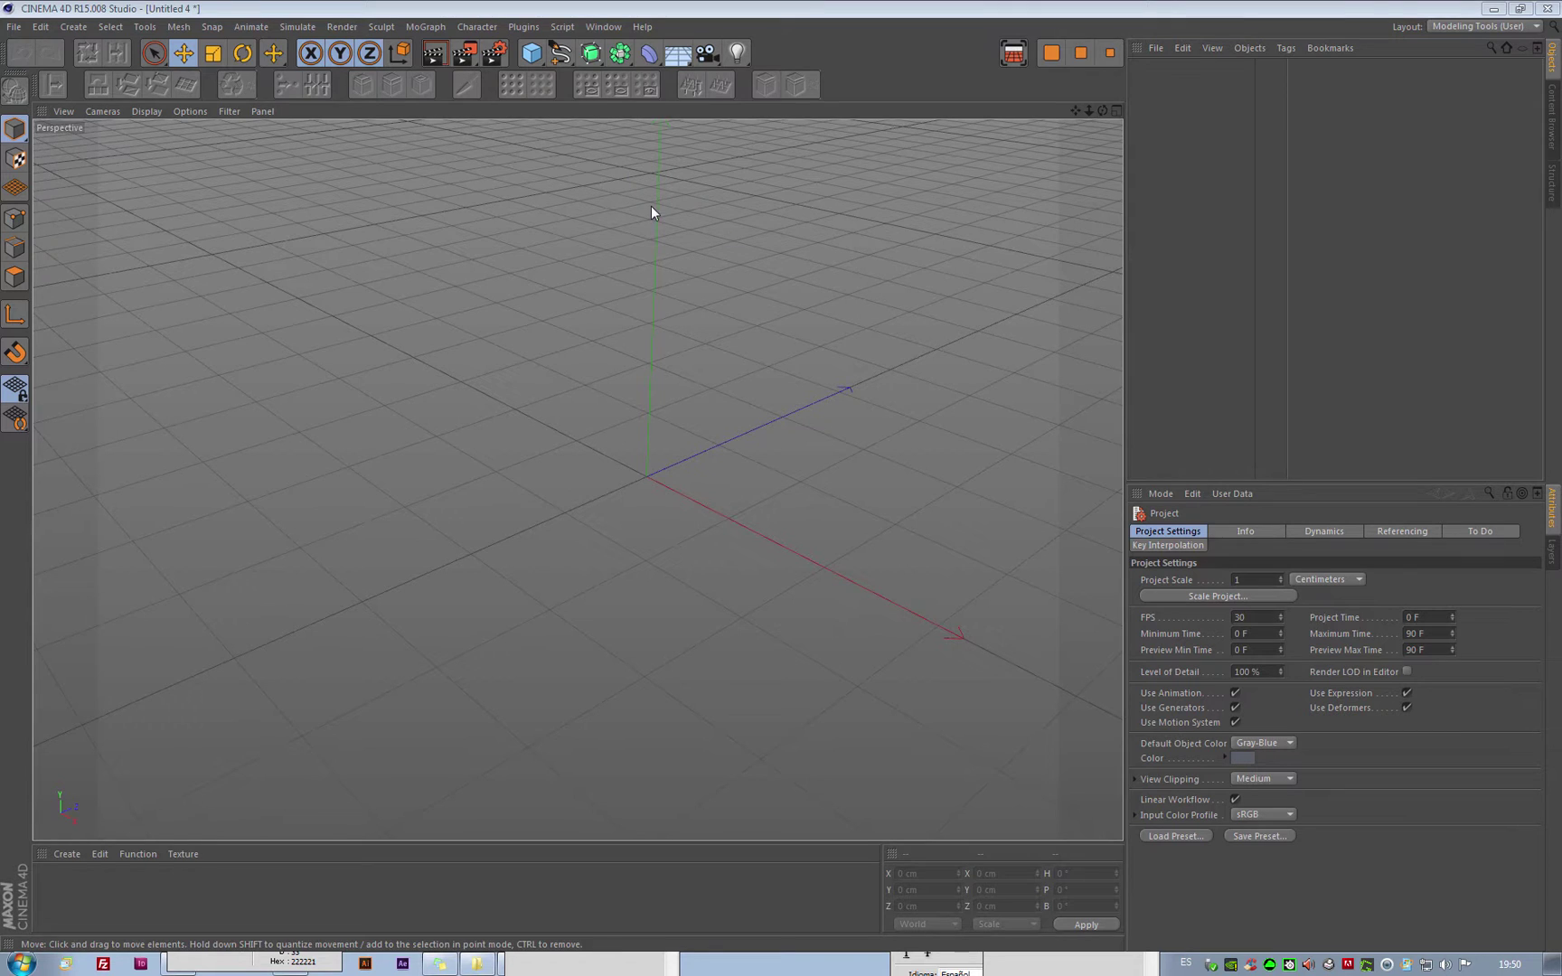
- Add a sphere primitive and move it along X to about -175 cm
{"action": "left_click", "coordinate": [534, 57]}
{"action": "left_click", "coordinate": [872, 116]}
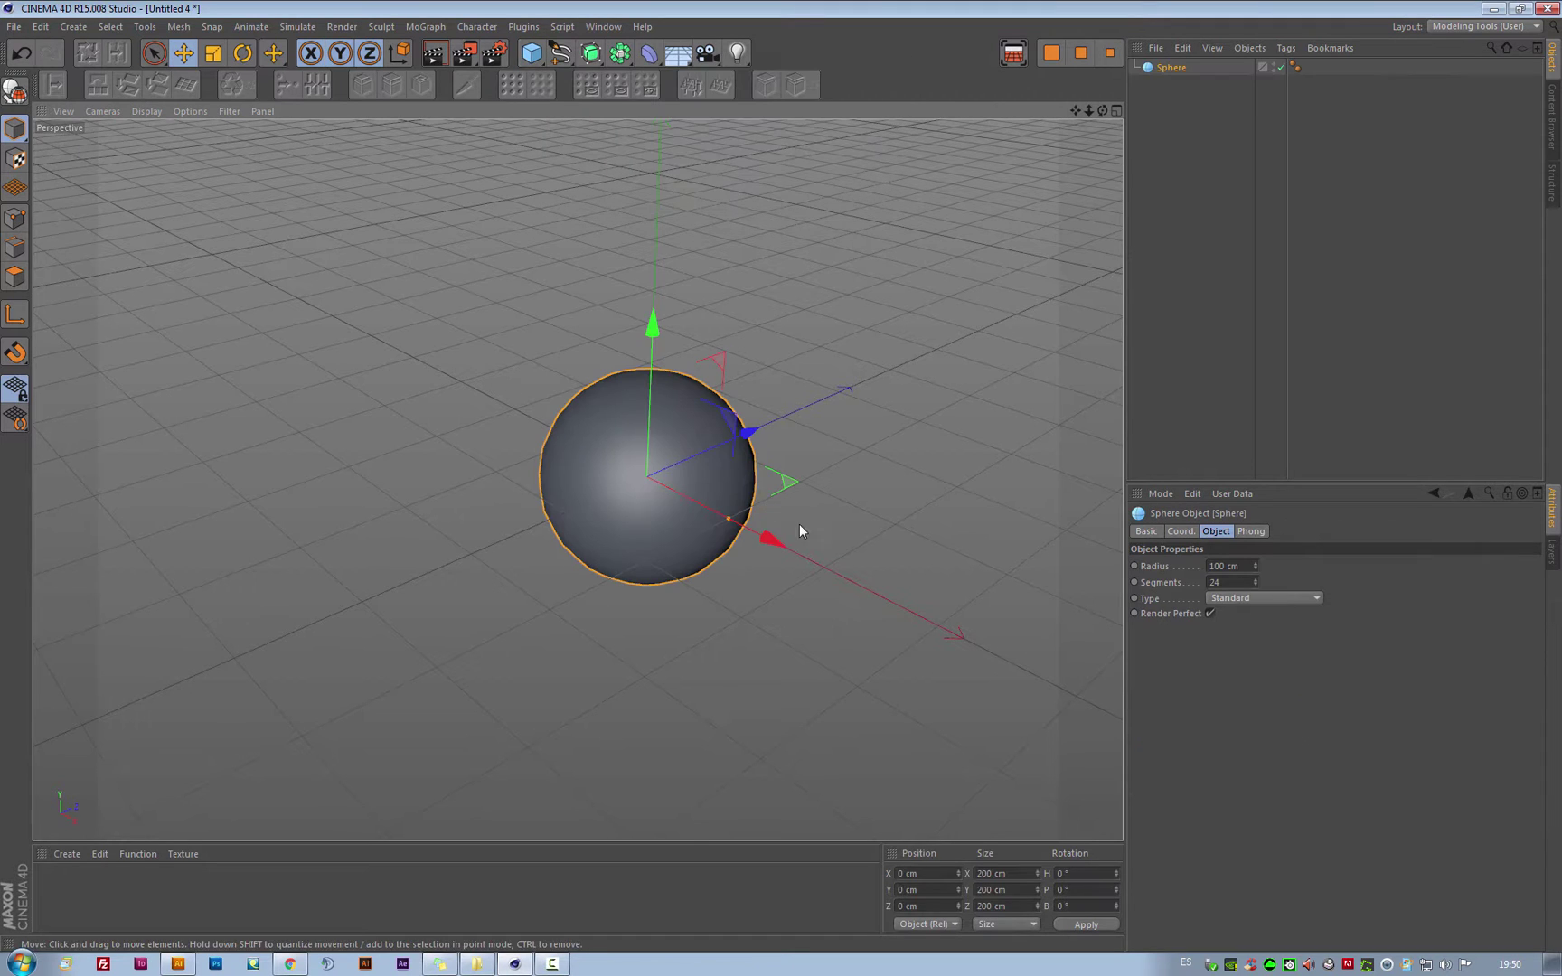
{"action": "left_click_drag", "start_coordinate": [770, 541], "coordinate": [647, 475]}
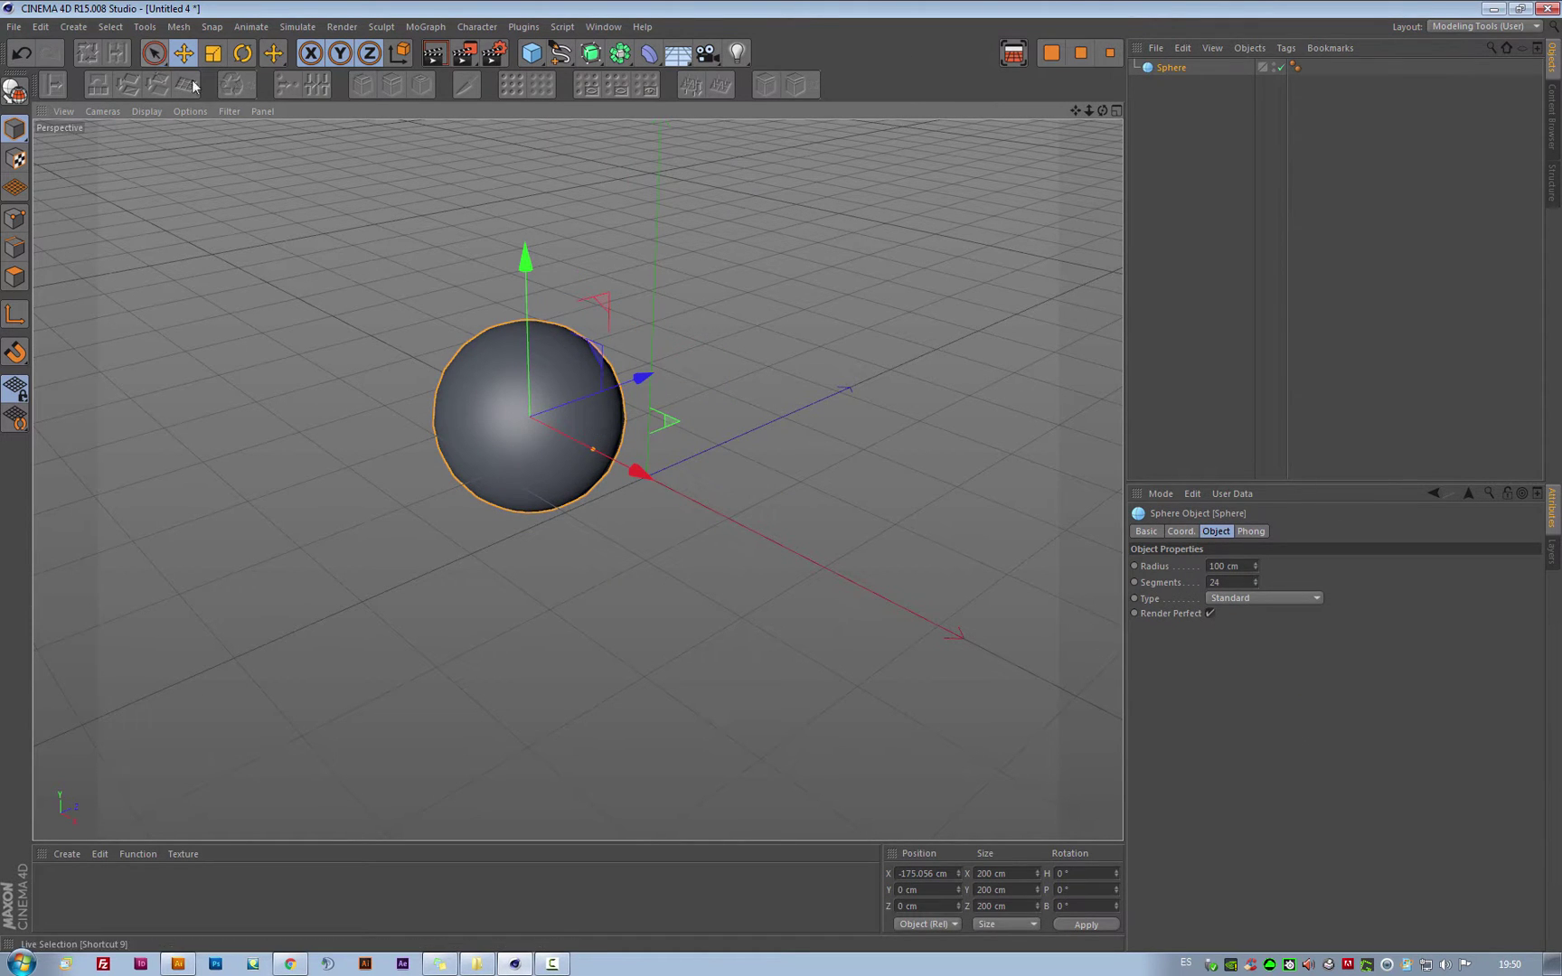
- Set the viewport display to Gouraud Shading (Lines) and move the sphere along Z to about -94 cm
{"action": "left_click", "coordinate": [150, 108]}
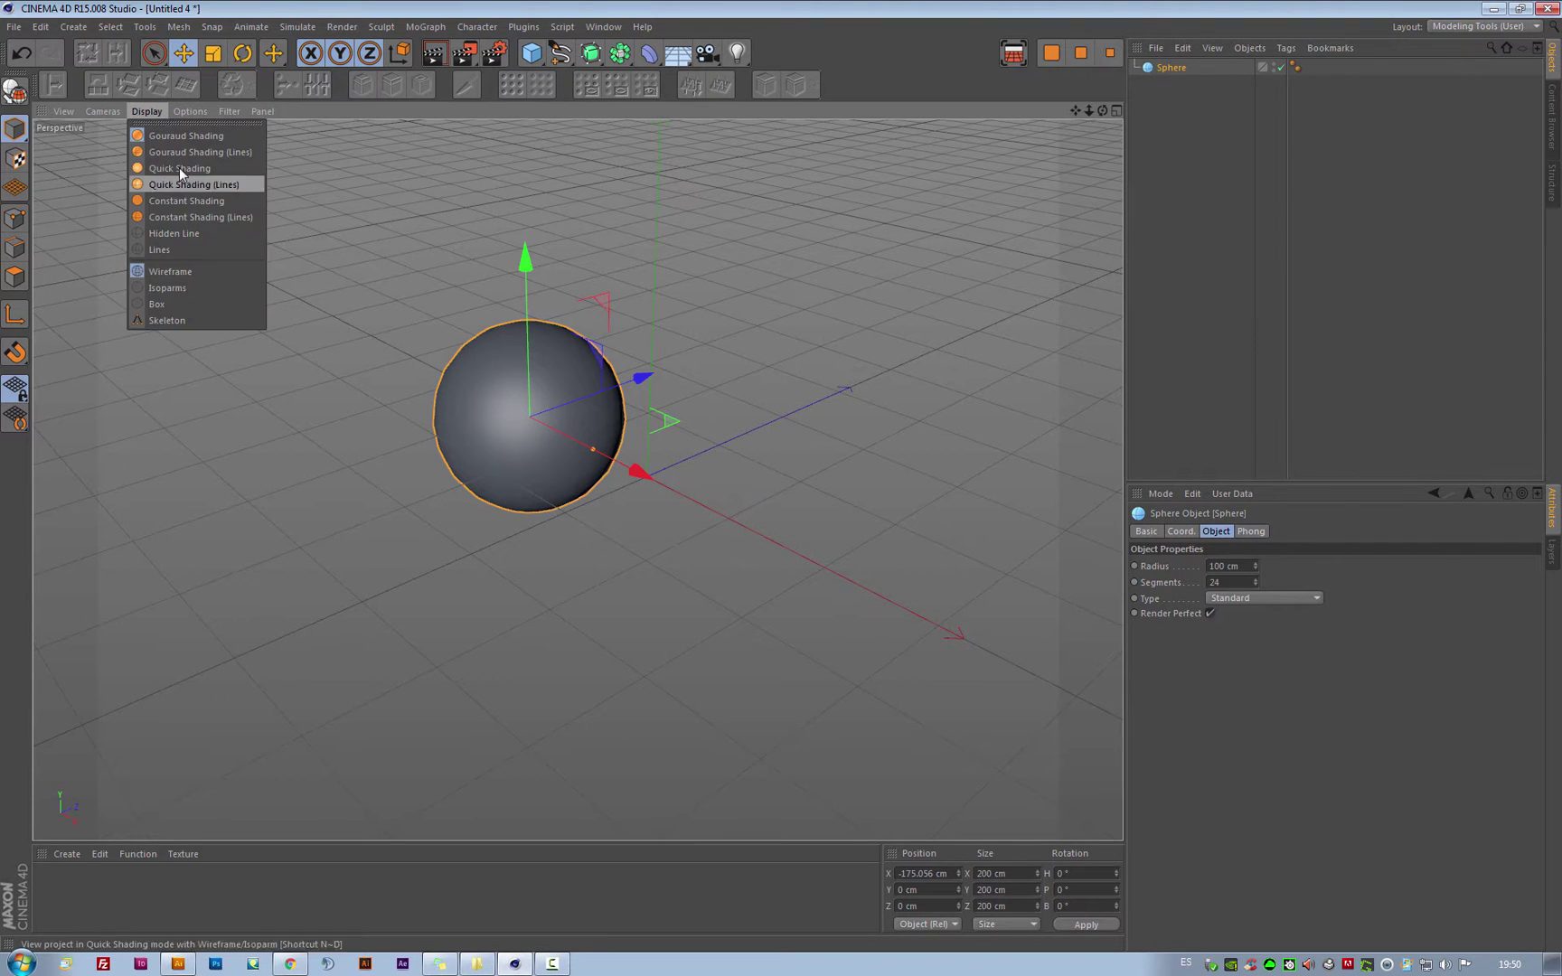
{"action": "left_click", "coordinate": [211, 151]}
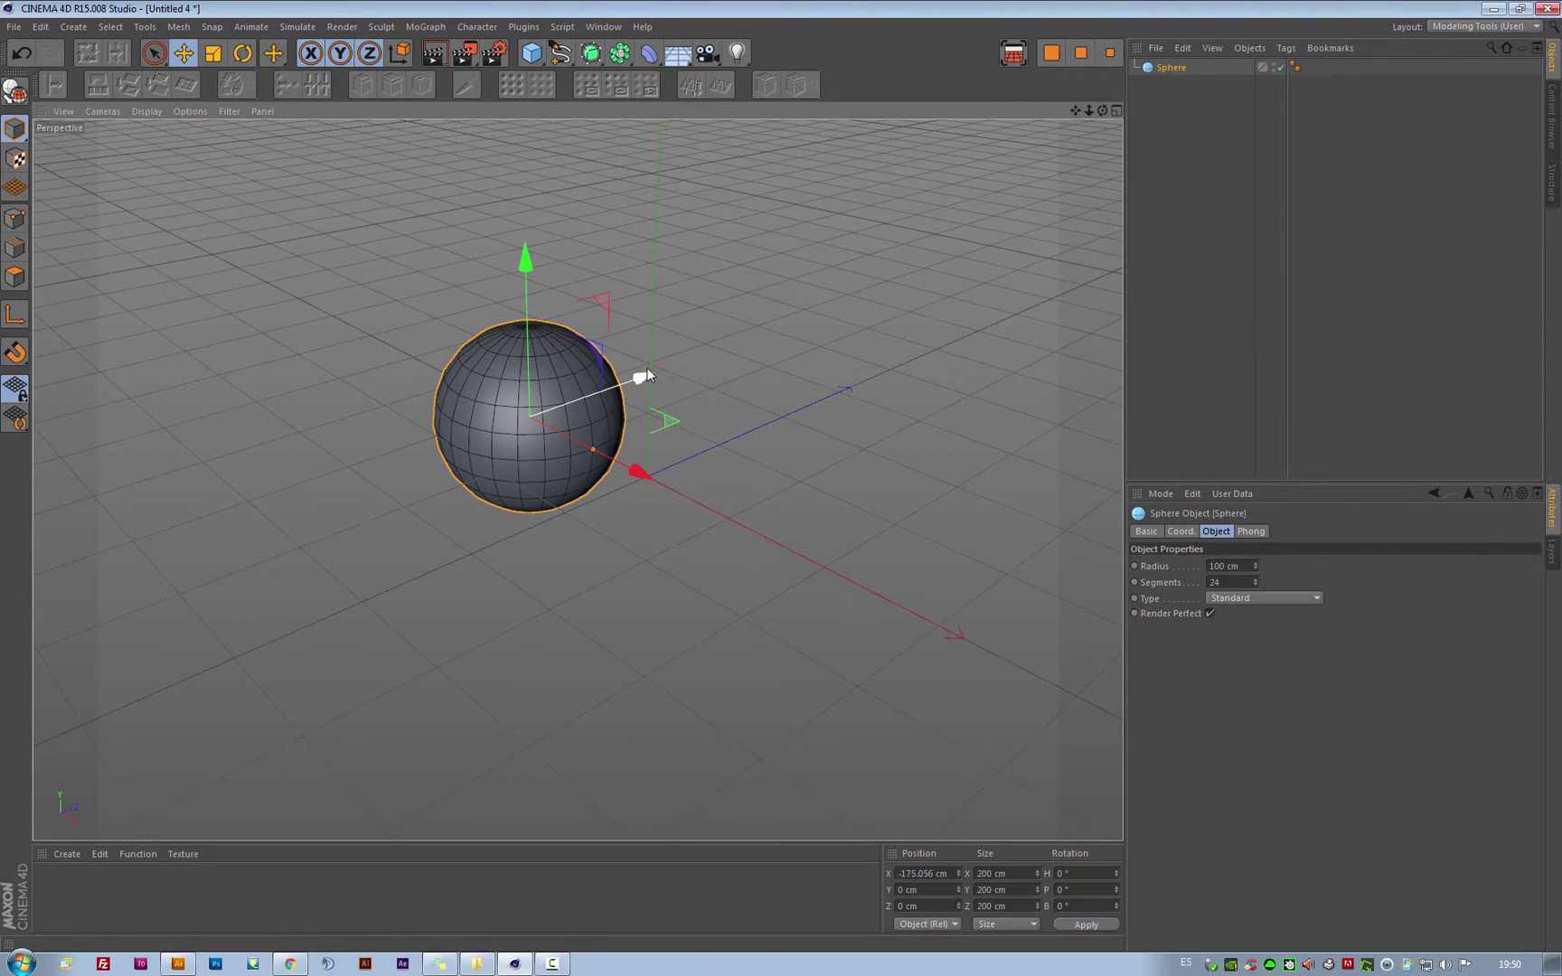
{"action": "left_click_drag", "start_coordinate": [645, 374], "coordinate": [574, 404]}
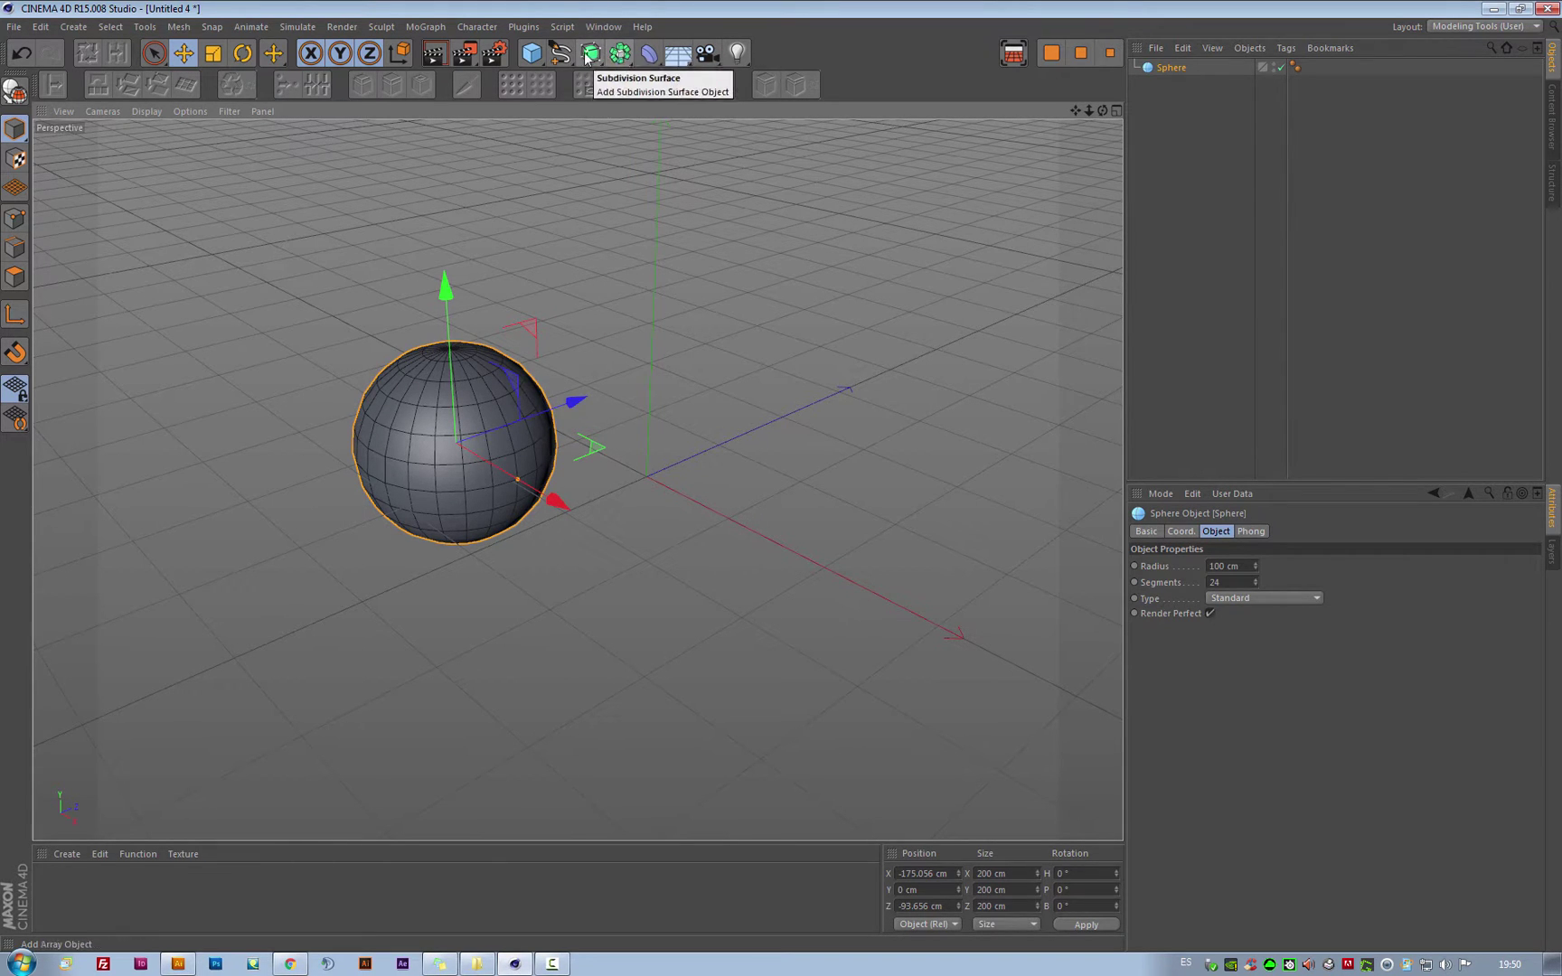
- Add an Array object and make the sphere its child
{"action": "left_click", "coordinate": [622, 54]}
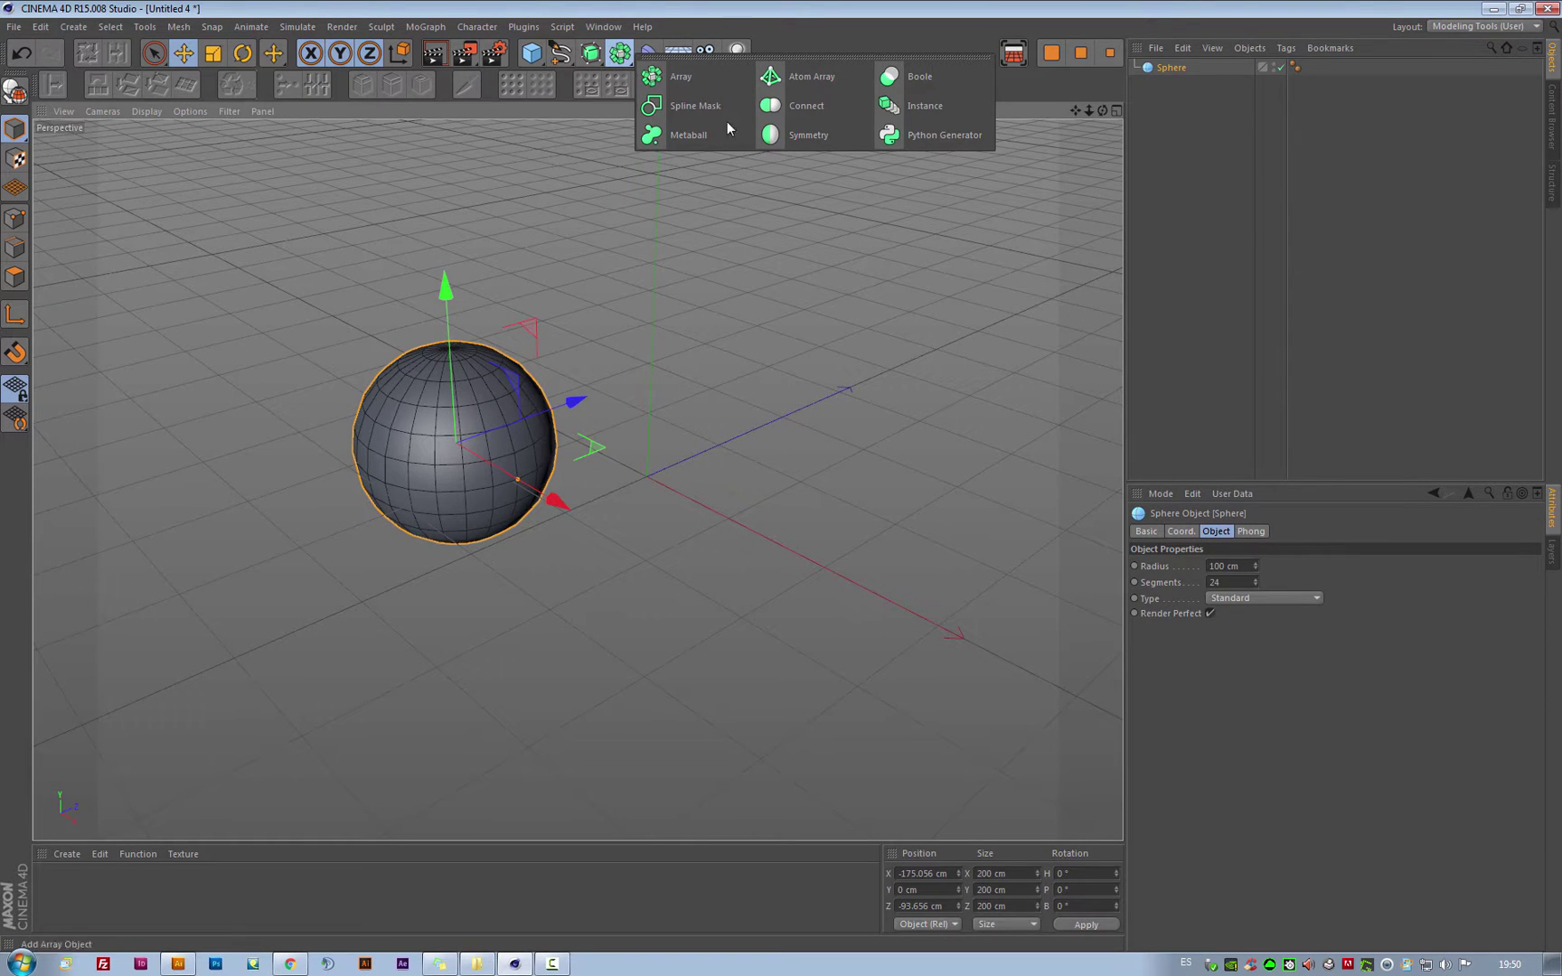
{"action": "left_click", "coordinate": [673, 75]}
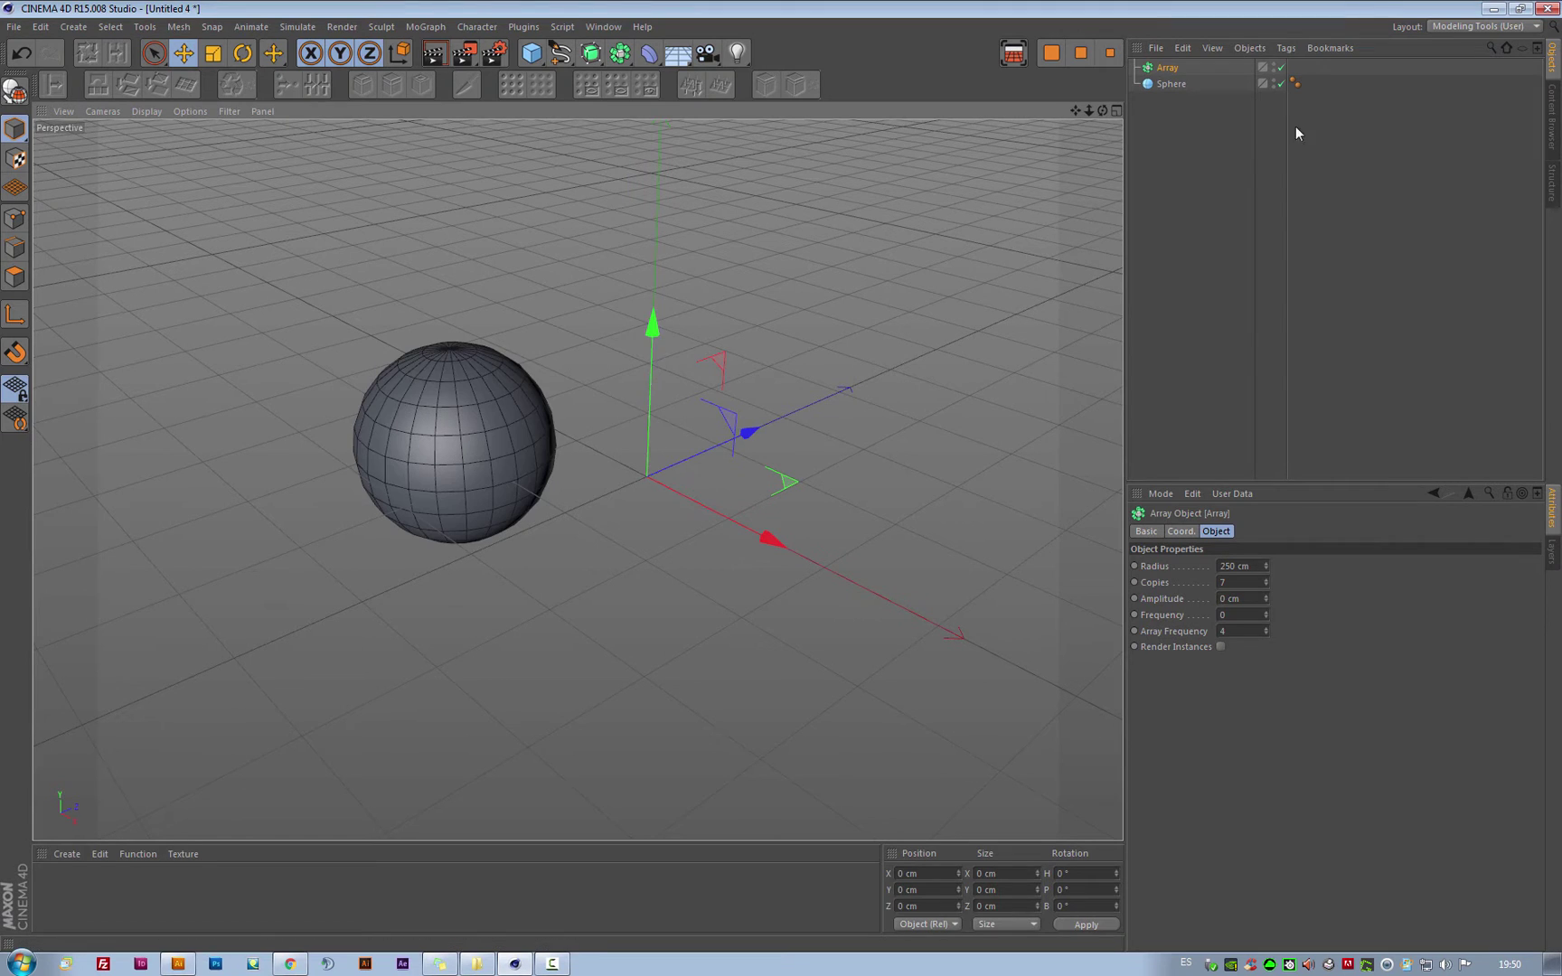
{"action": "left_click", "coordinate": [1173, 85]}
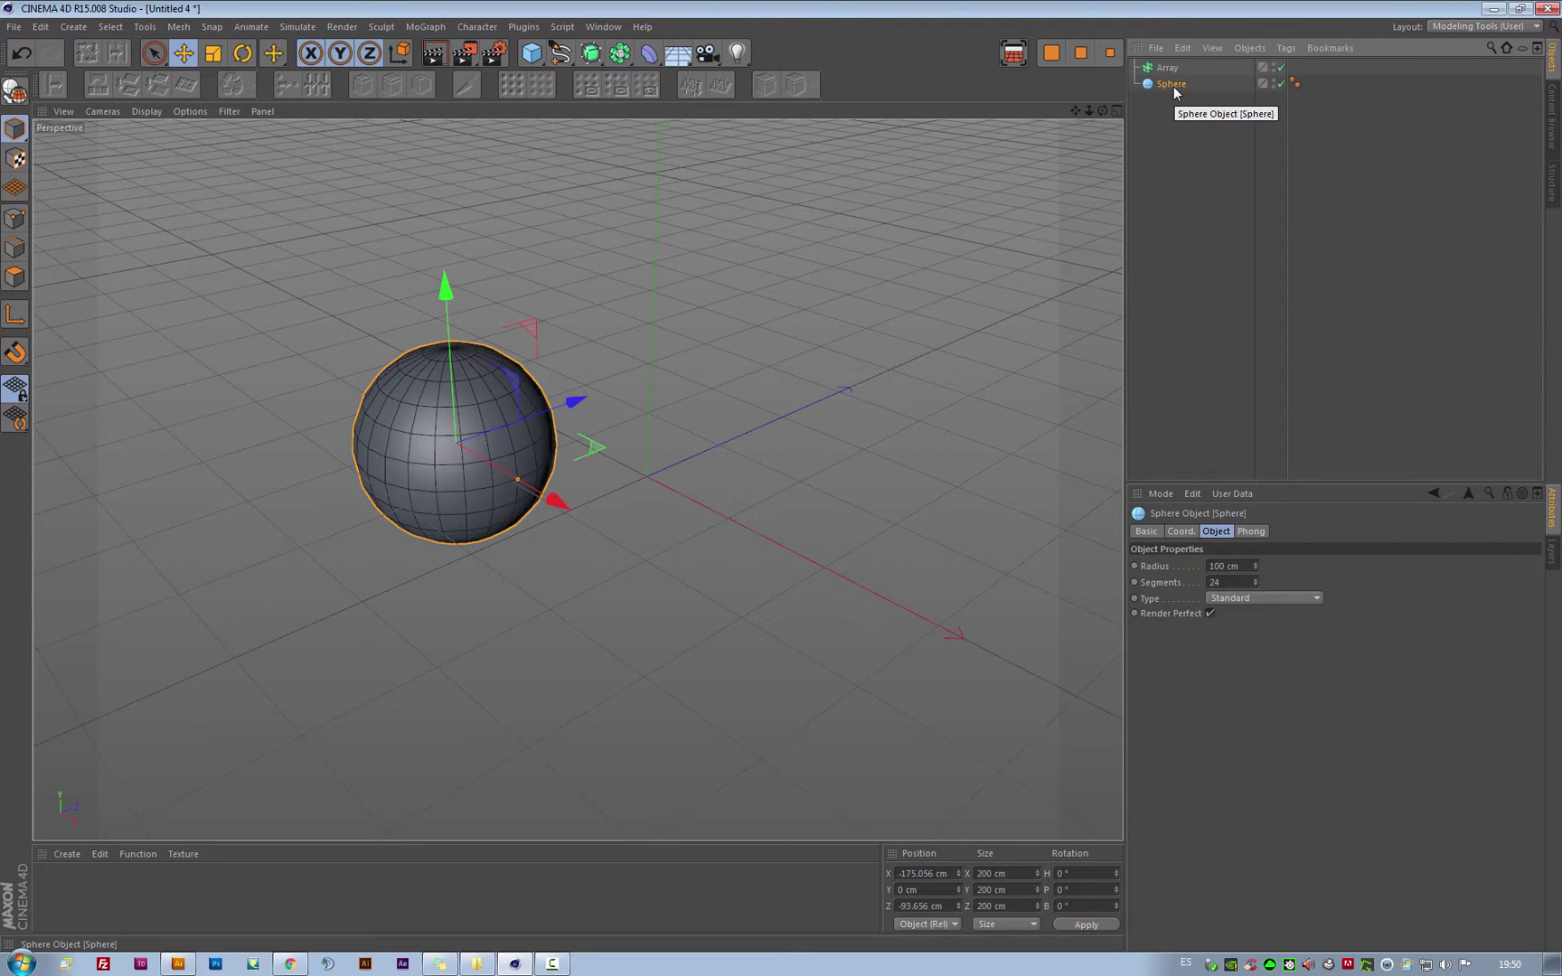
{"action": "left_click_drag", "start_coordinate": [1176, 90], "coordinate": [1178, 74]}
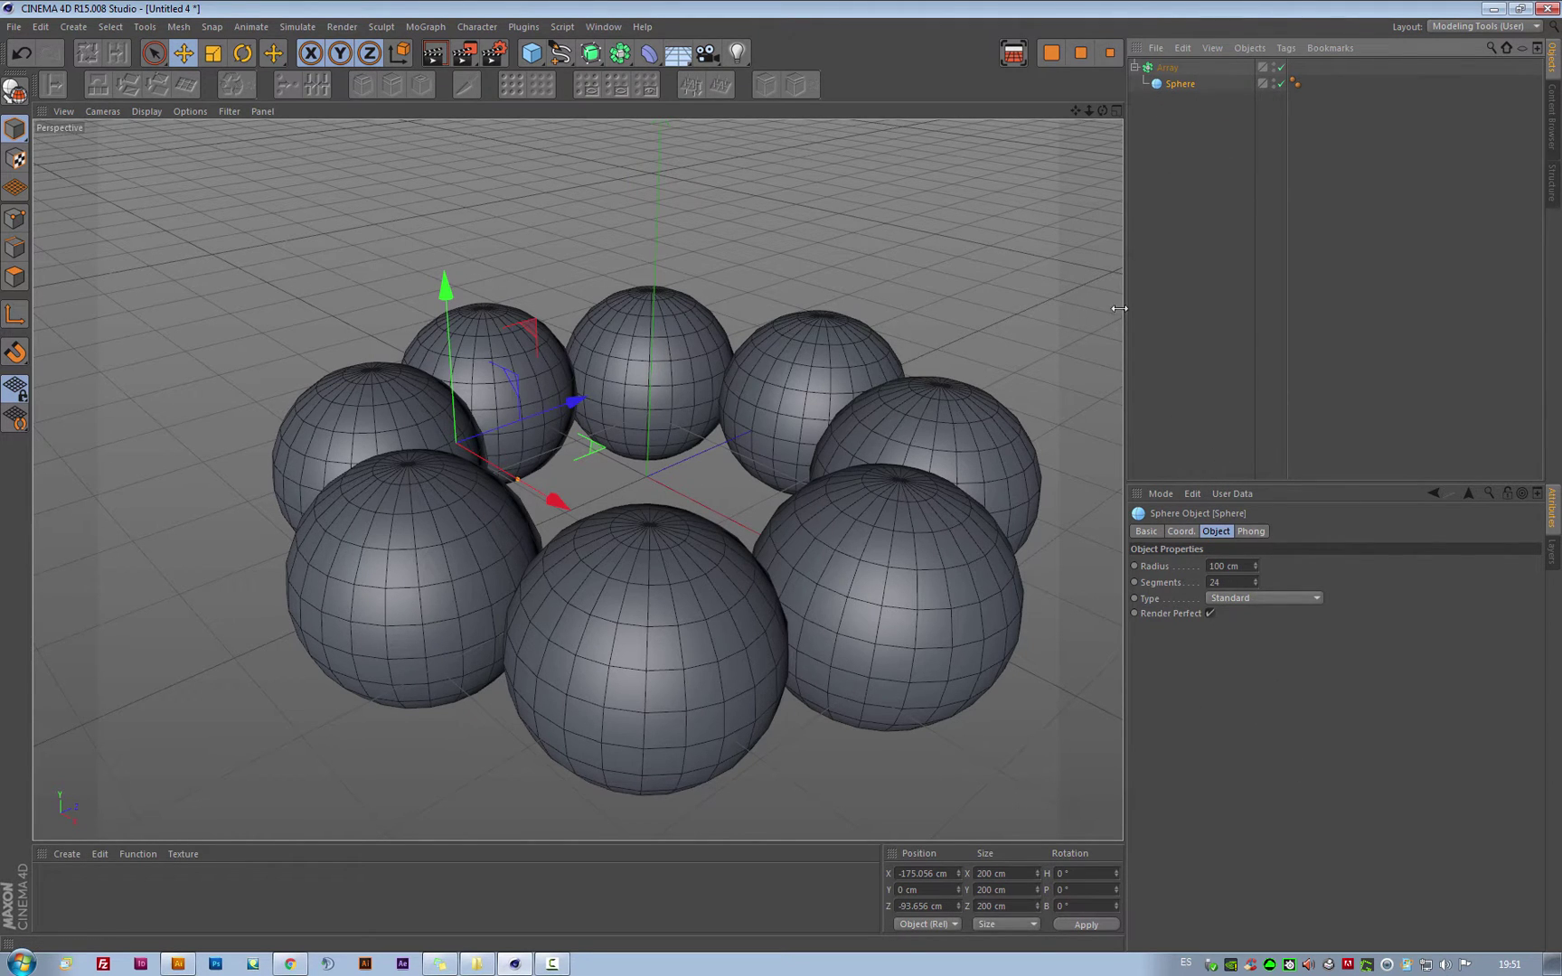
- Set the sphere to 63 cm radius and 20 segments, and the array to 242 cm radius and 11 copies
{"action": "left_click", "coordinate": [1255, 580]}
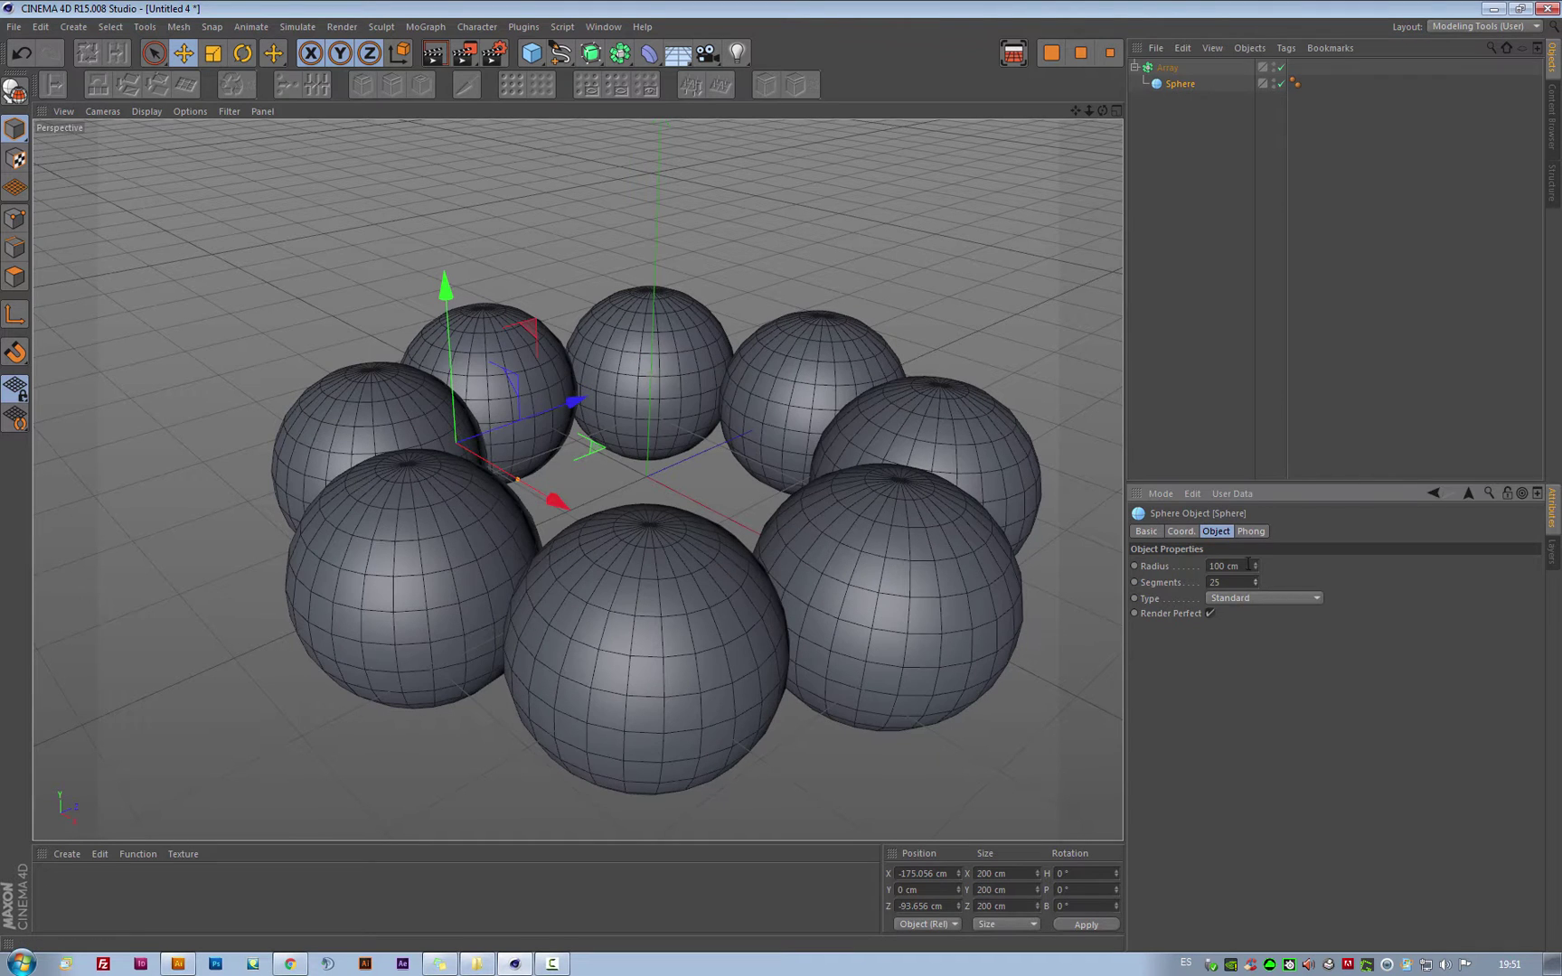
{"action": "mouse_move", "coordinate": [1255, 566]}
{"action": "left_mouse_down"}
{"action": "mouse_move", "coordinate": [1257, 597]}
{"action": "mouse_move", "coordinate": [1257, 578]}
{"action": "left_mouse_up"}
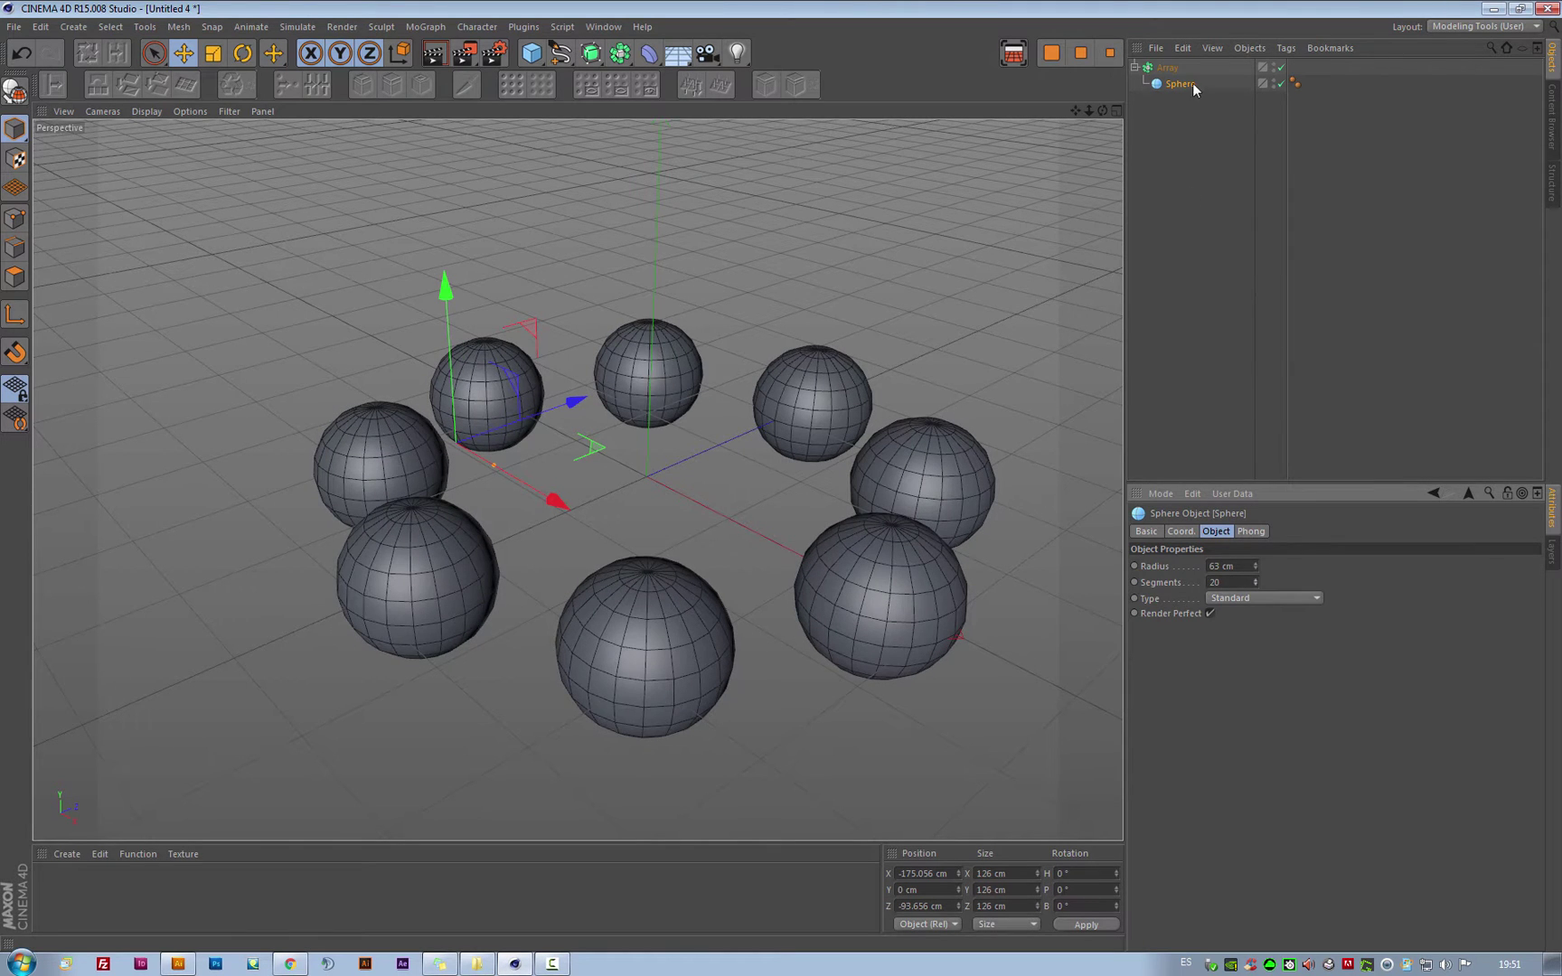
{"action": "left_click", "coordinate": [1167, 68]}
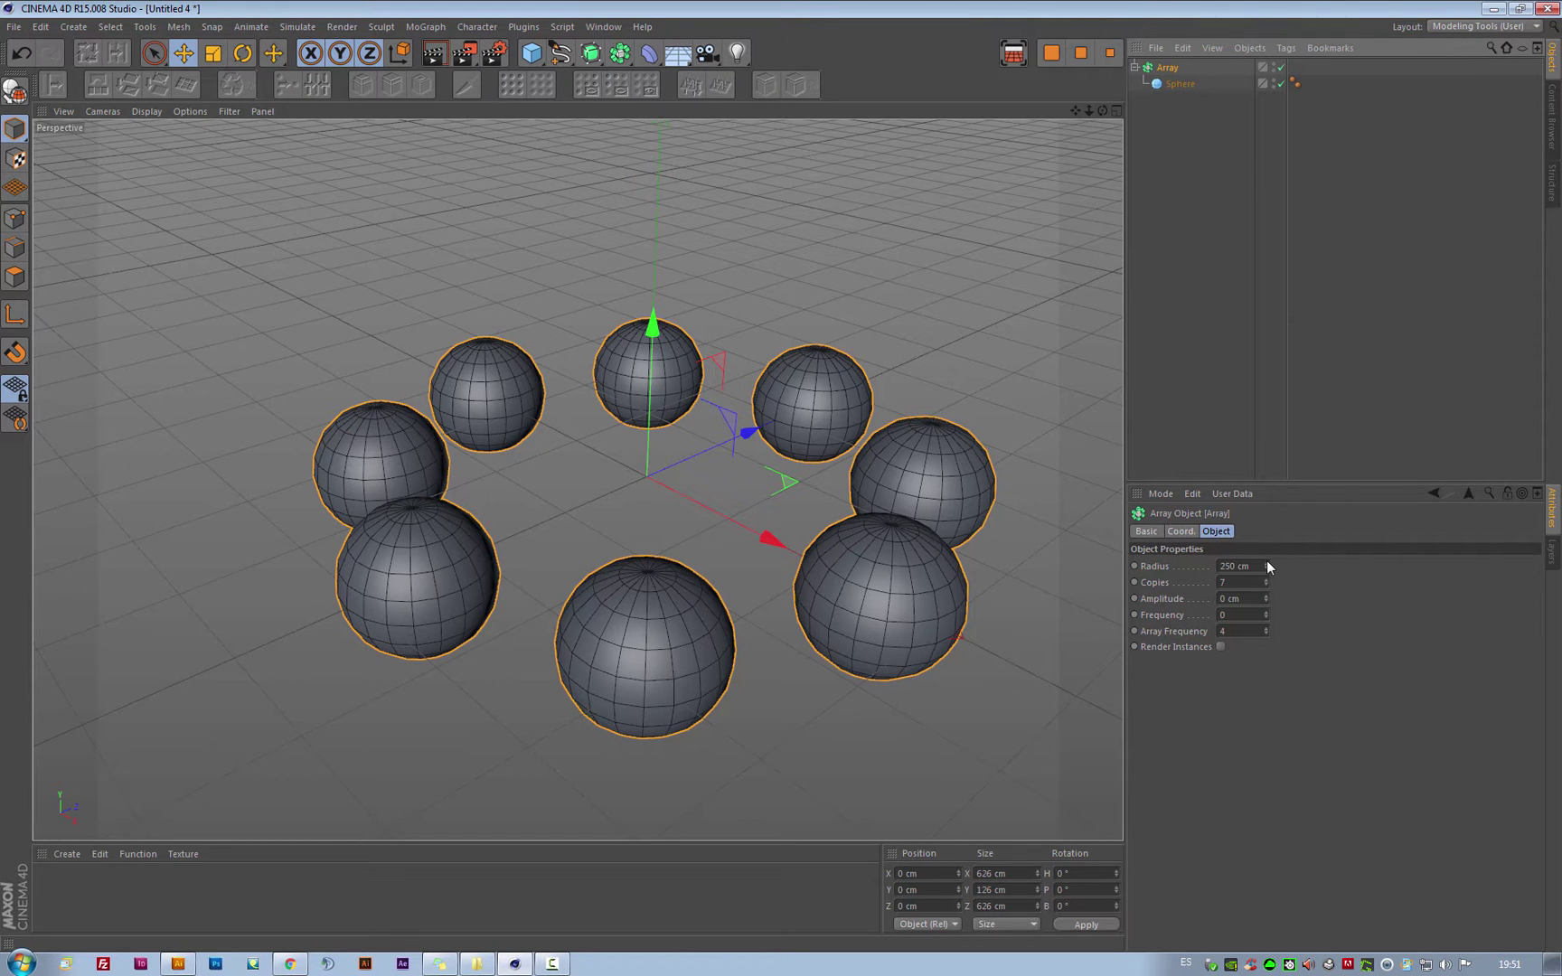
{"action": "mouse_move", "coordinate": [1267, 560]}
{"action": "left_mouse_down"}
{"action": "mouse_move", "coordinate": [1248, 623]}
{"action": "mouse_move", "coordinate": [1268, 579]}
{"action": "left_mouse_up"}
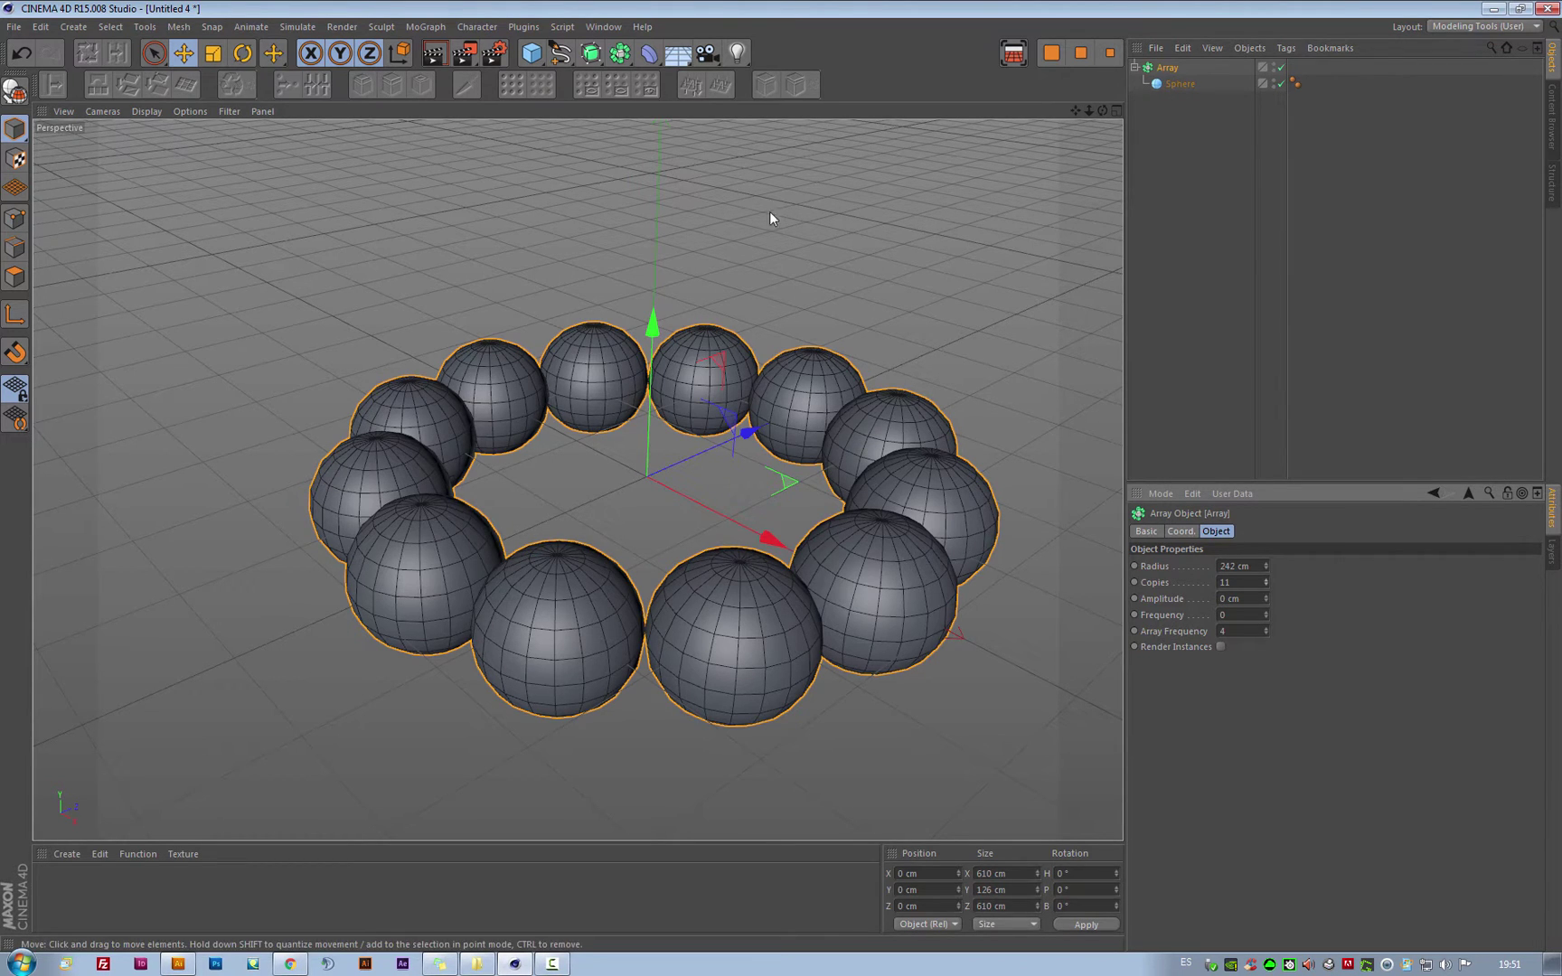
- Disable and re-enable the array generator, and hide and reshow the array in the editor view
{"action": "left_click", "coordinate": [1186, 84]}
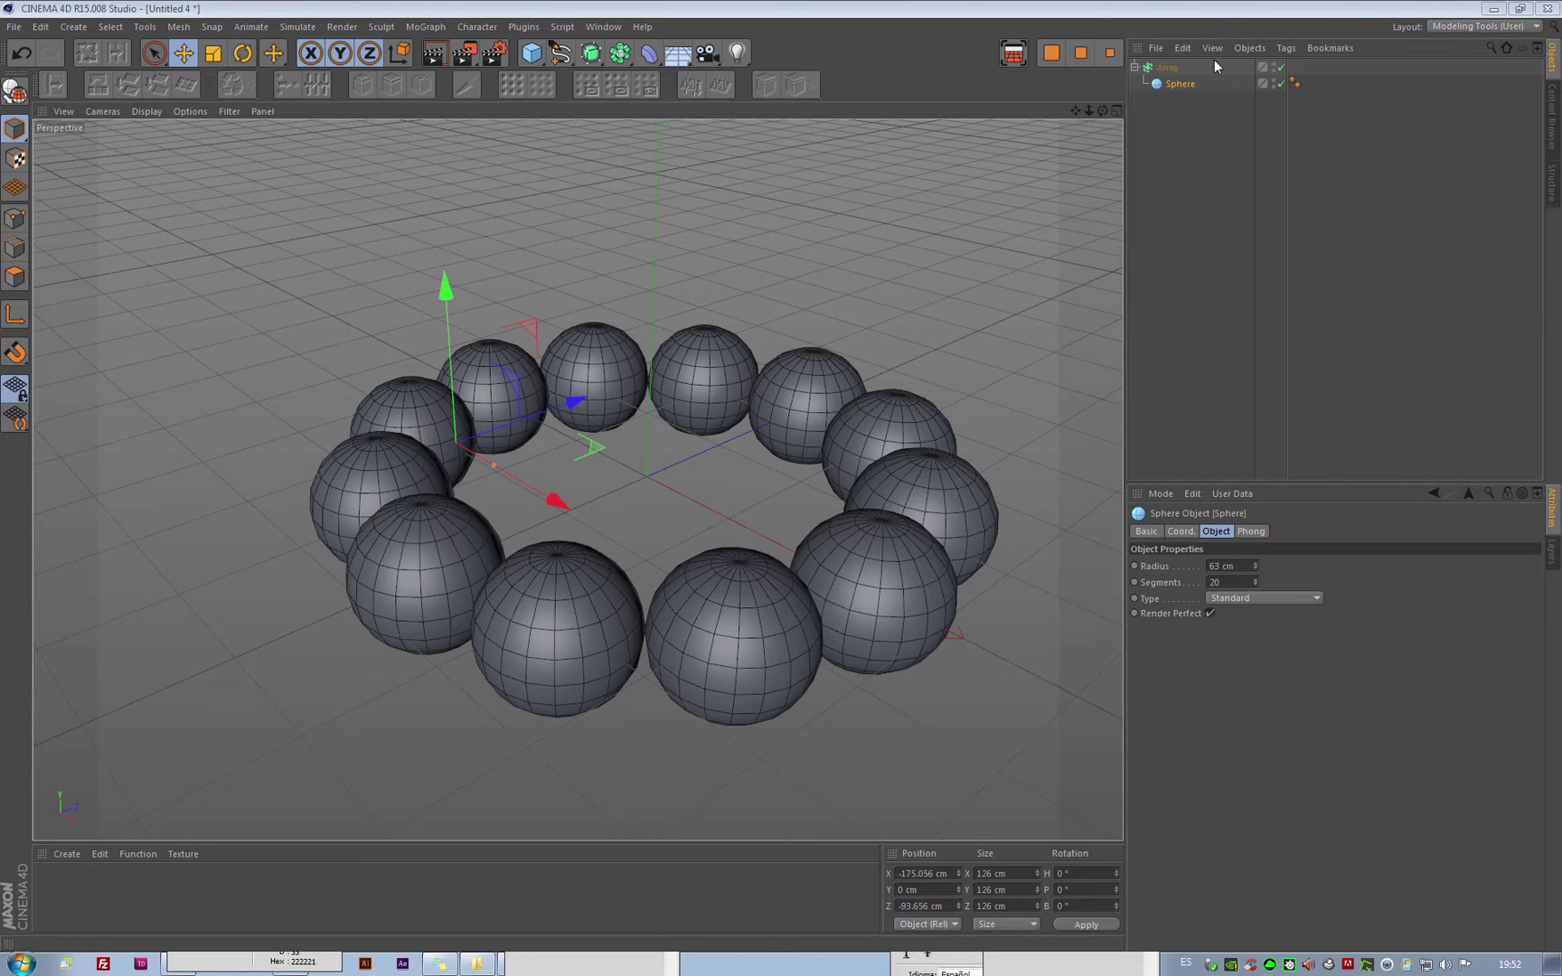
{"action": "left_click", "coordinate": [1282, 68]}
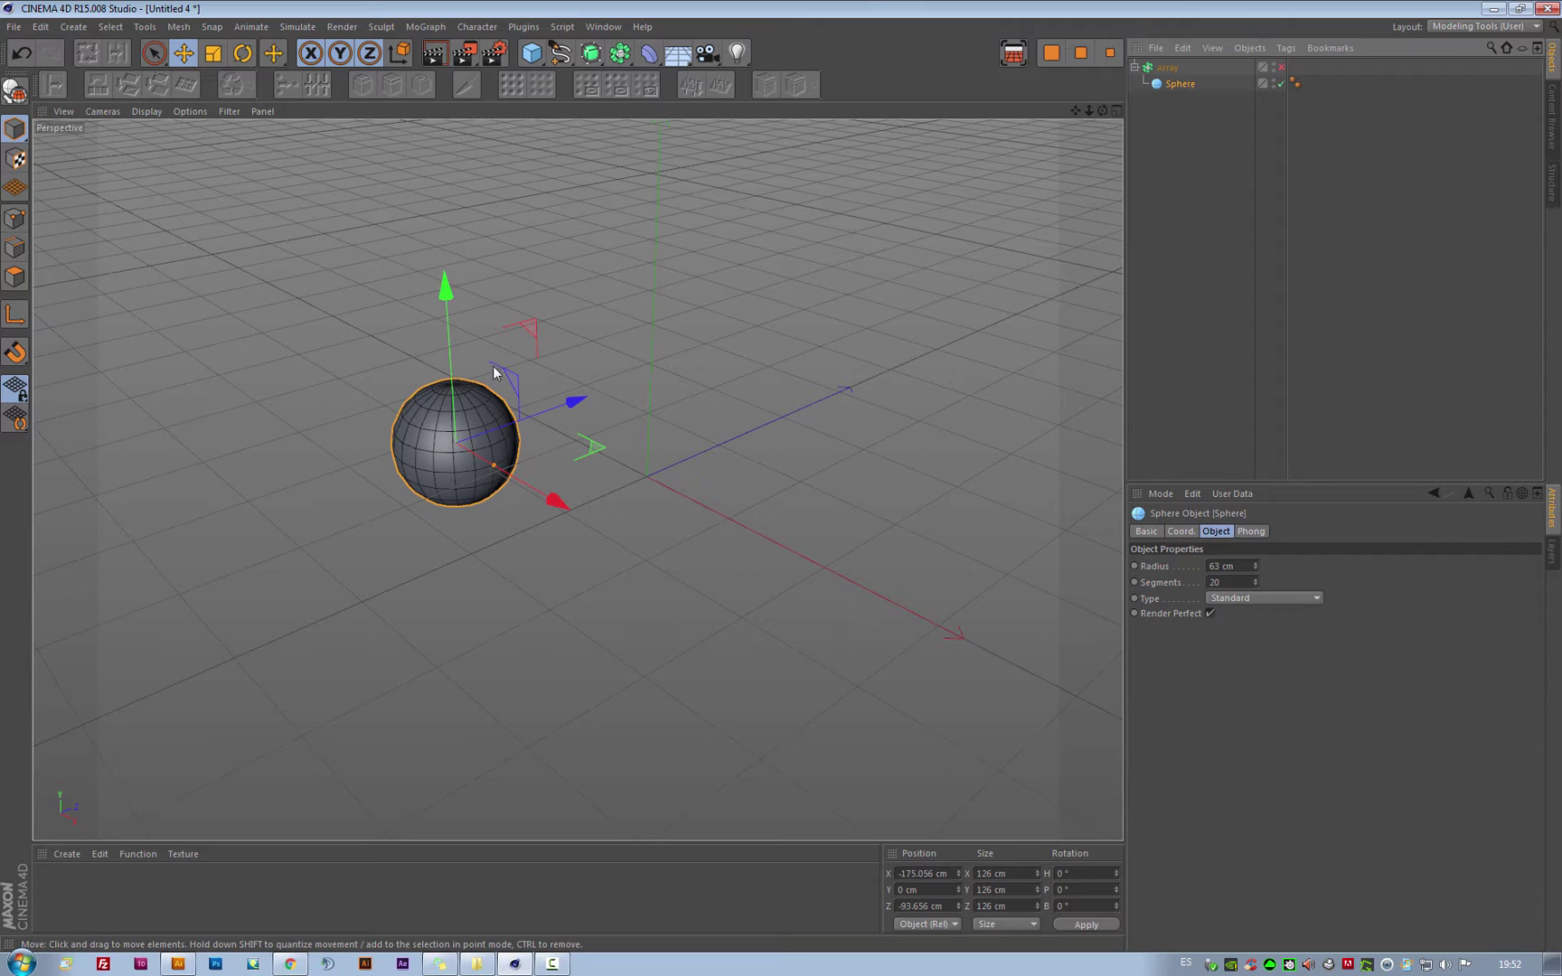
{"action": "left_click", "coordinate": [1282, 69]}
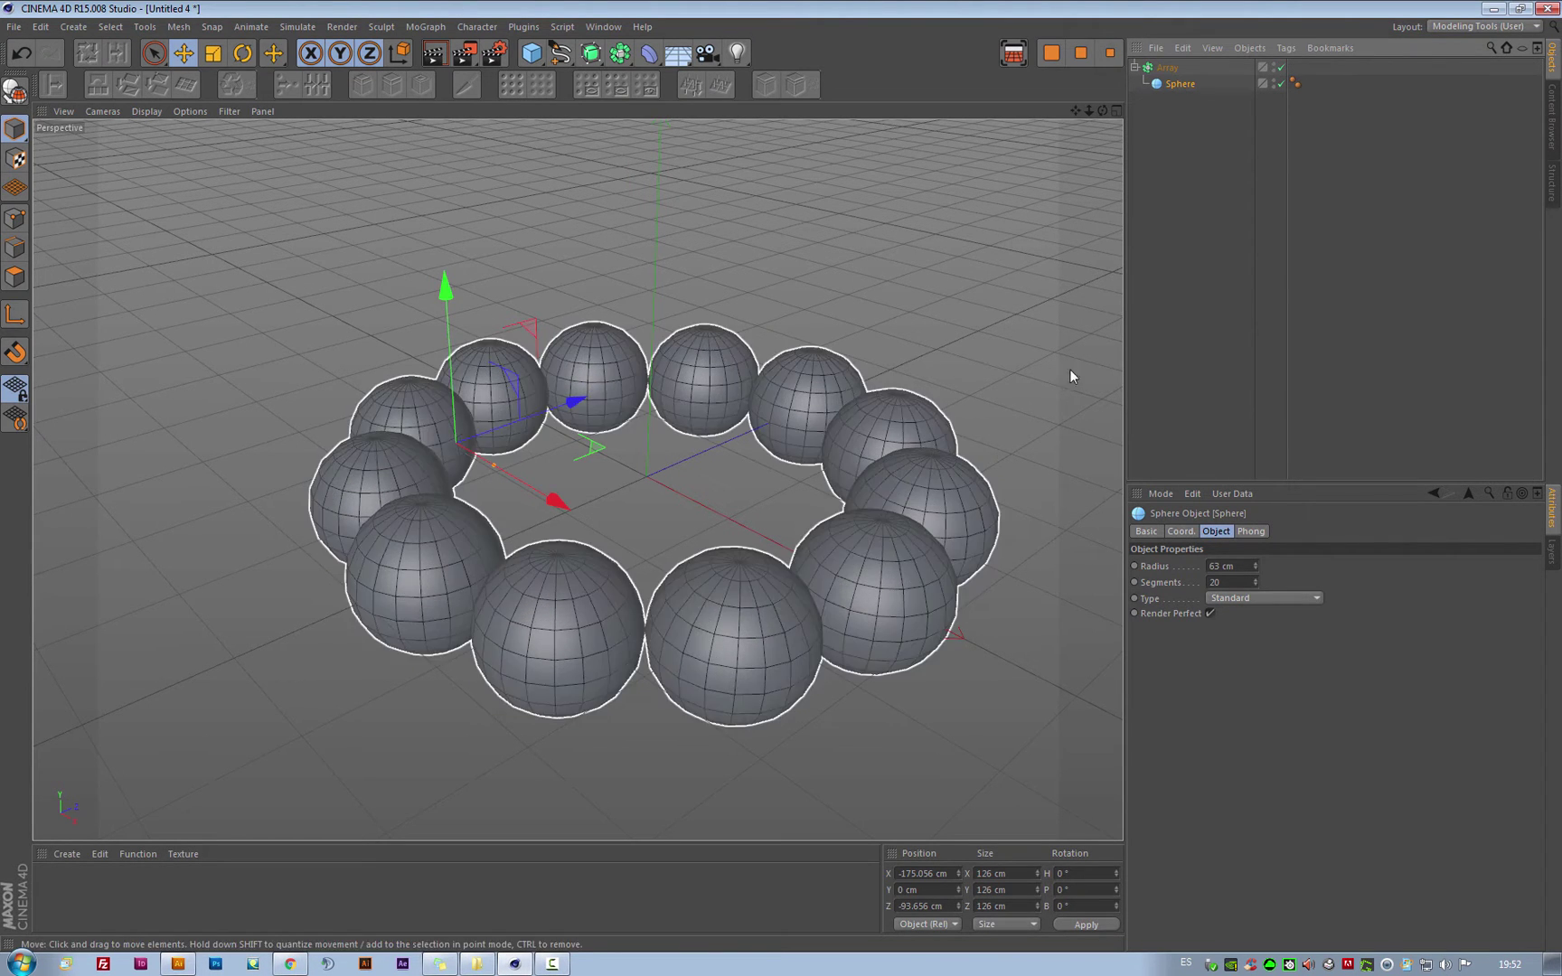
{"action": "left_click", "coordinate": [1275, 65]}
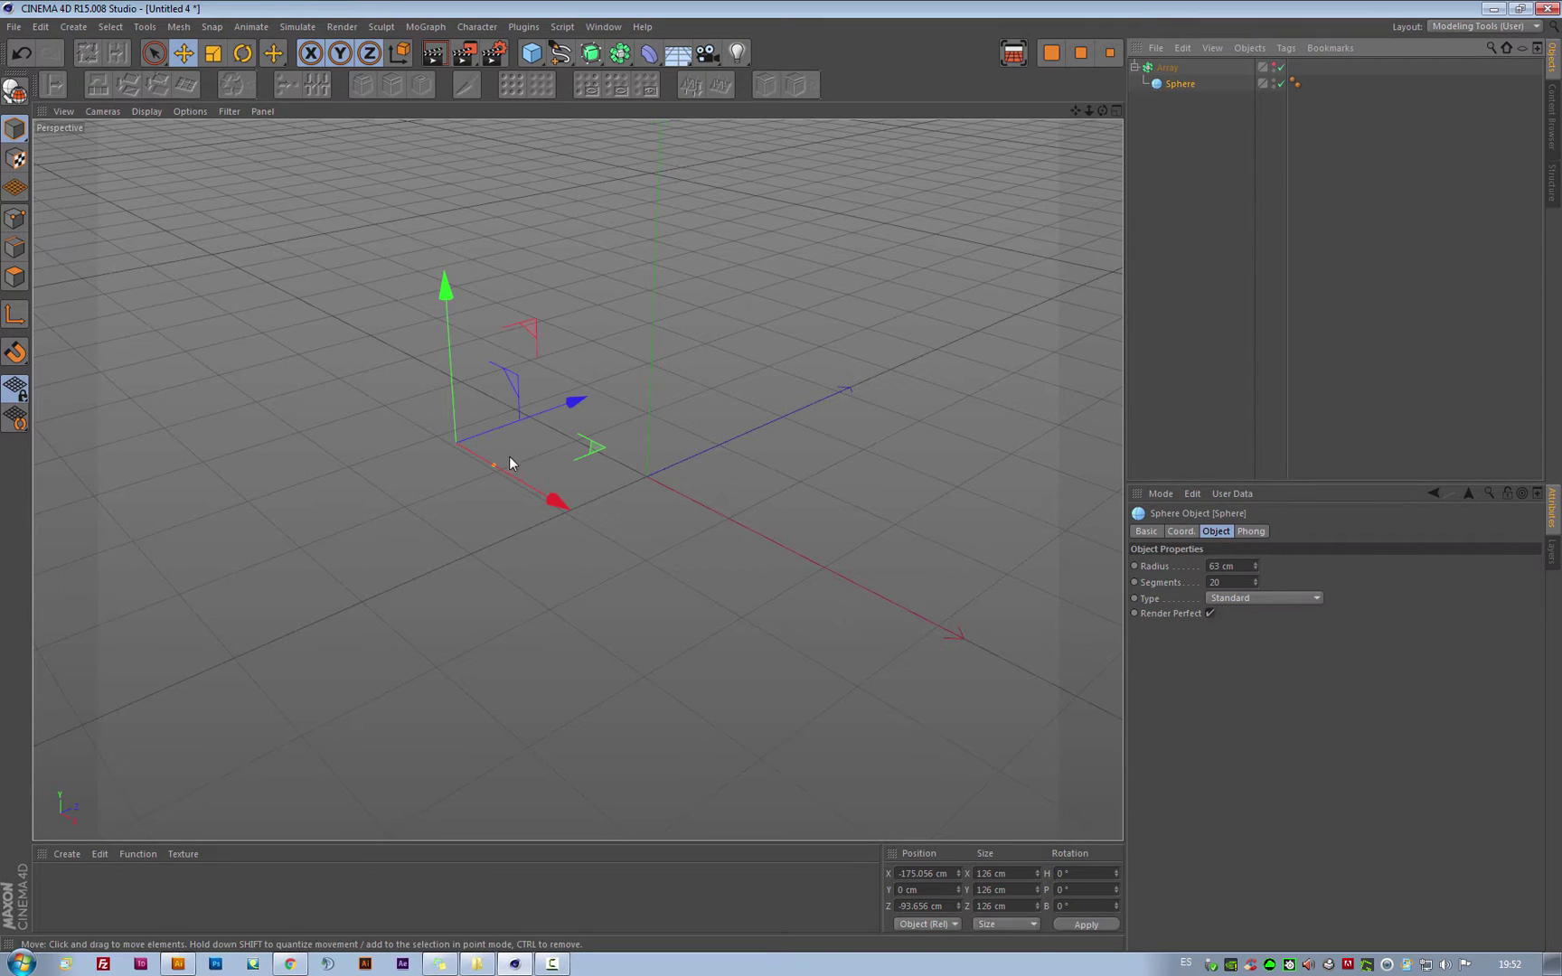
{"action": "left_click", "coordinate": [1274, 65]}
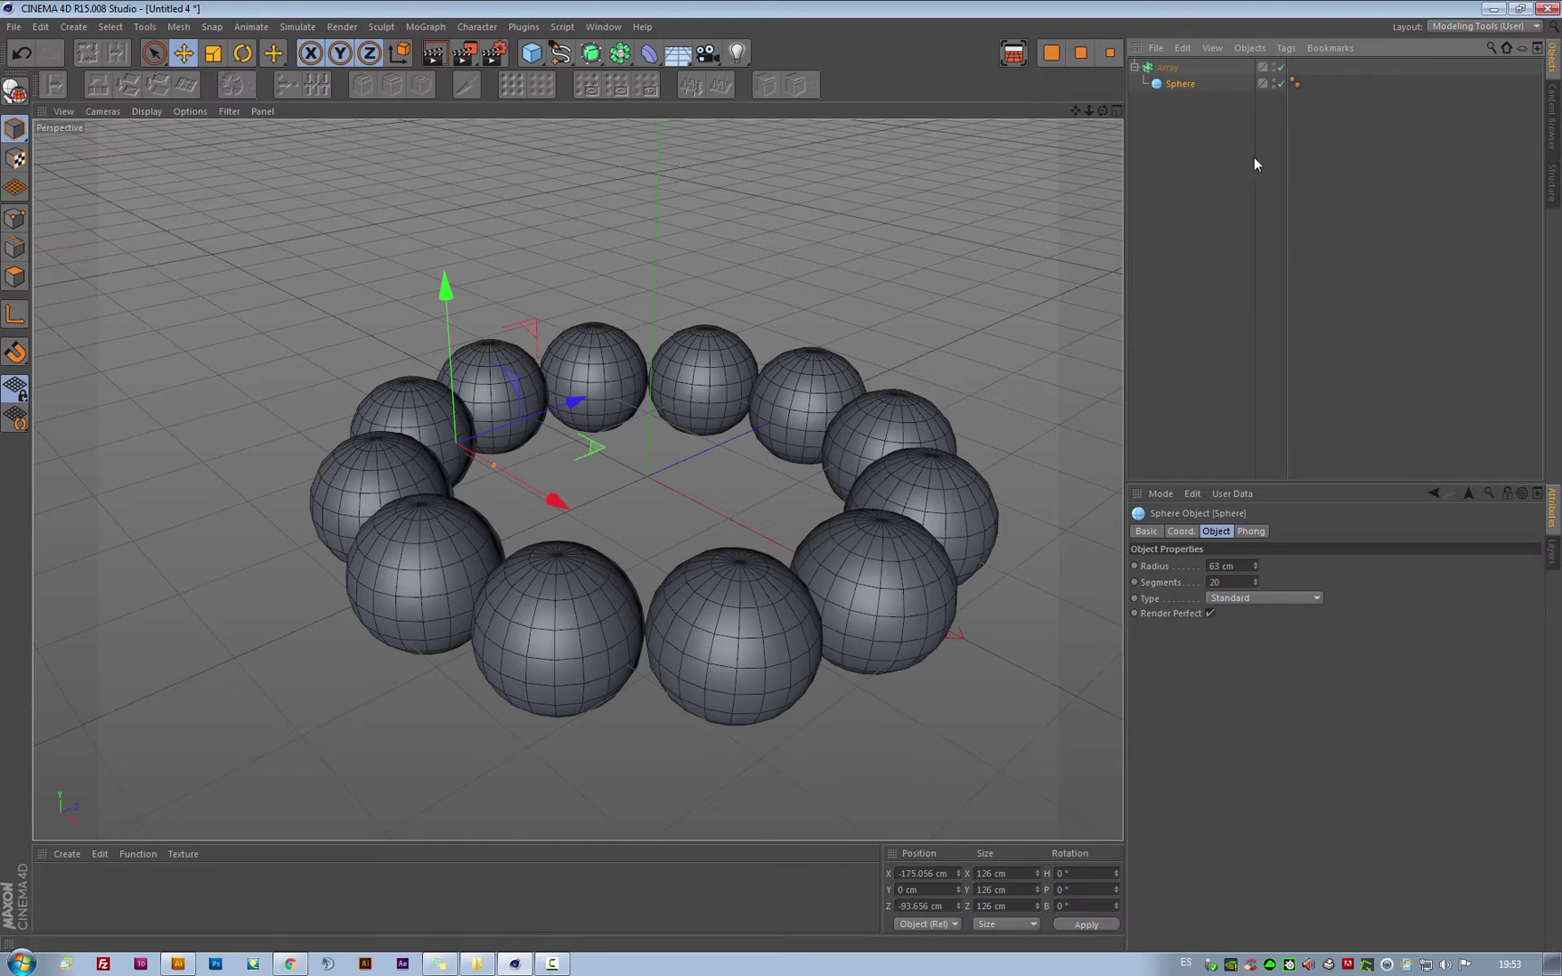
- Render the view while the array is hidden in the editor, and restore its editor visibility
{"action": "left_click", "coordinate": [1275, 66]}
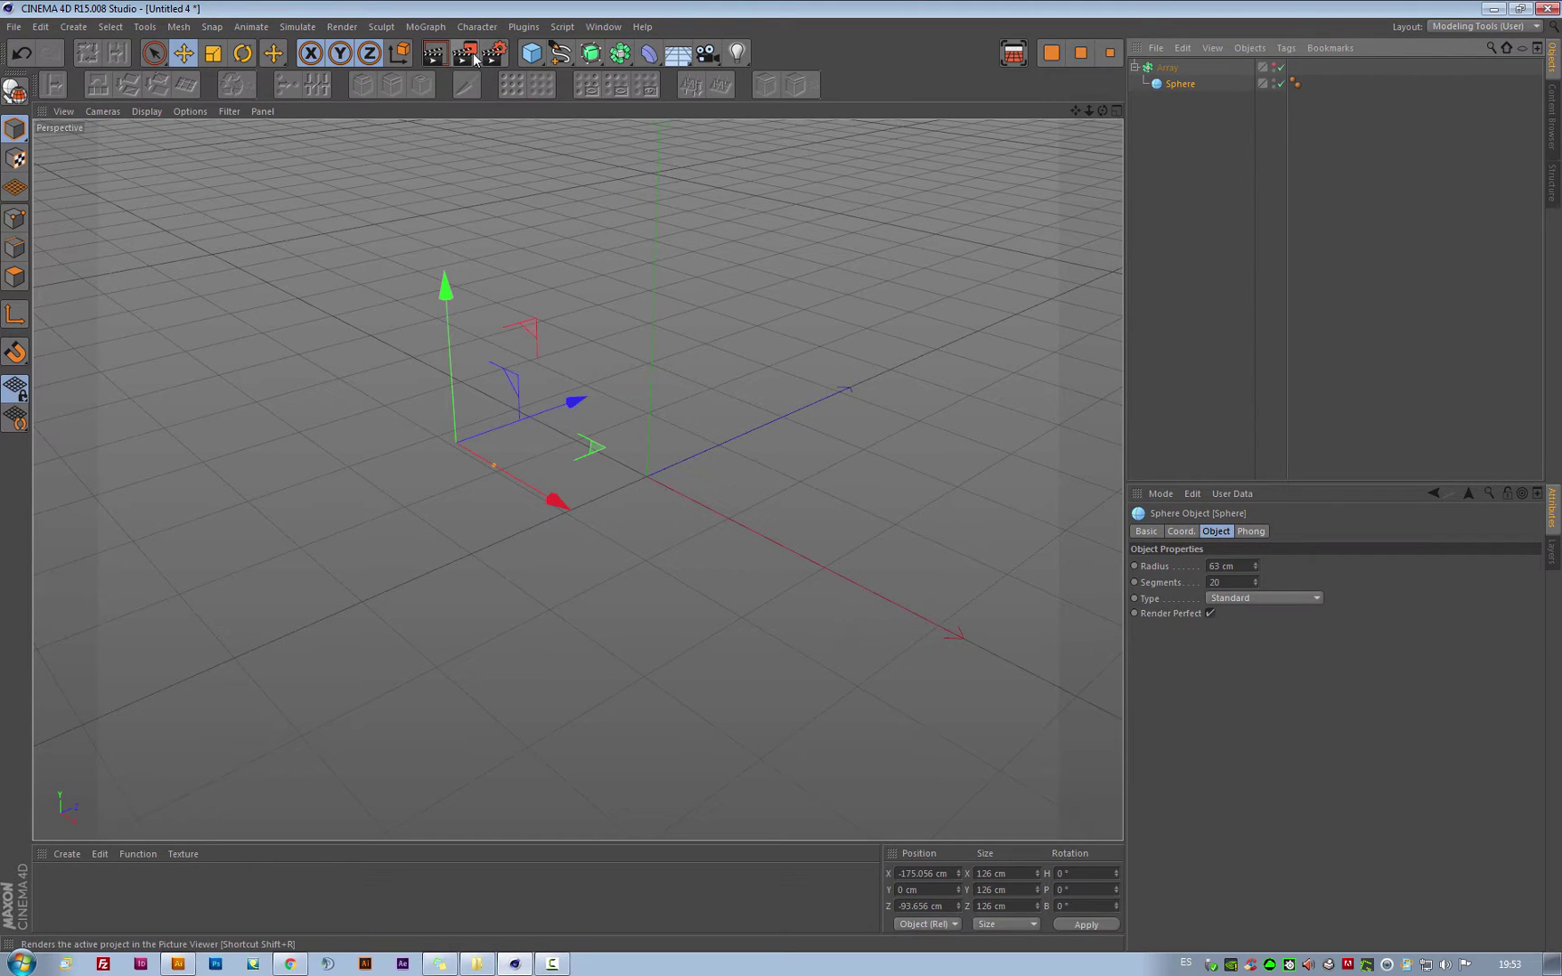
{"action": "left_click", "coordinate": [434, 52]}
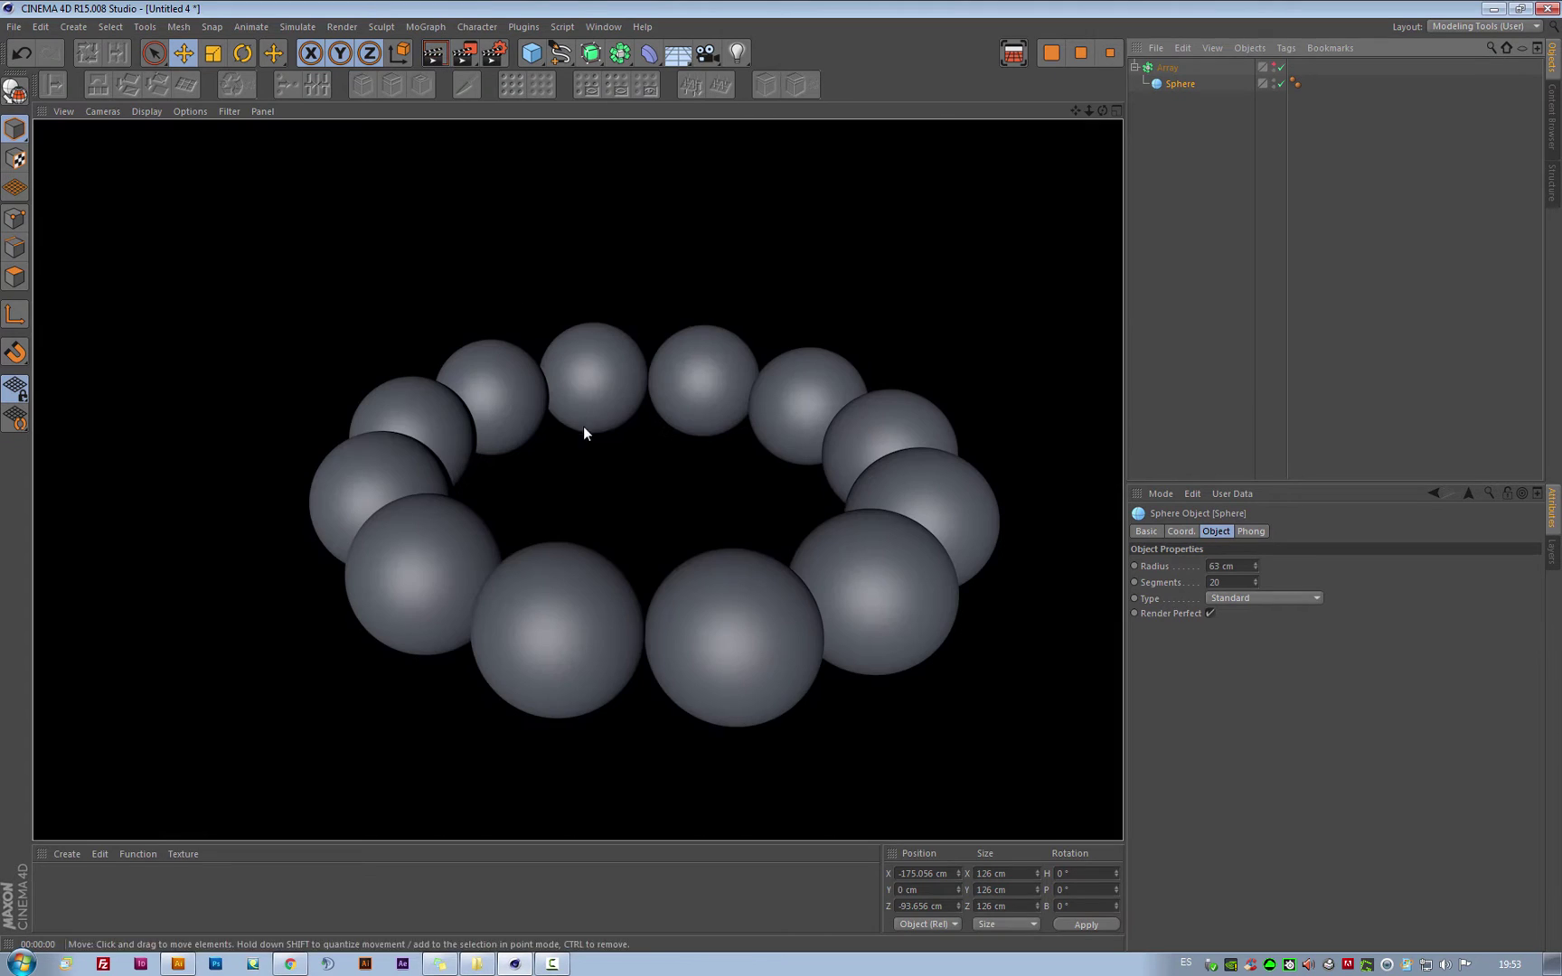
{"action": "left_click", "coordinate": [865, 264]}
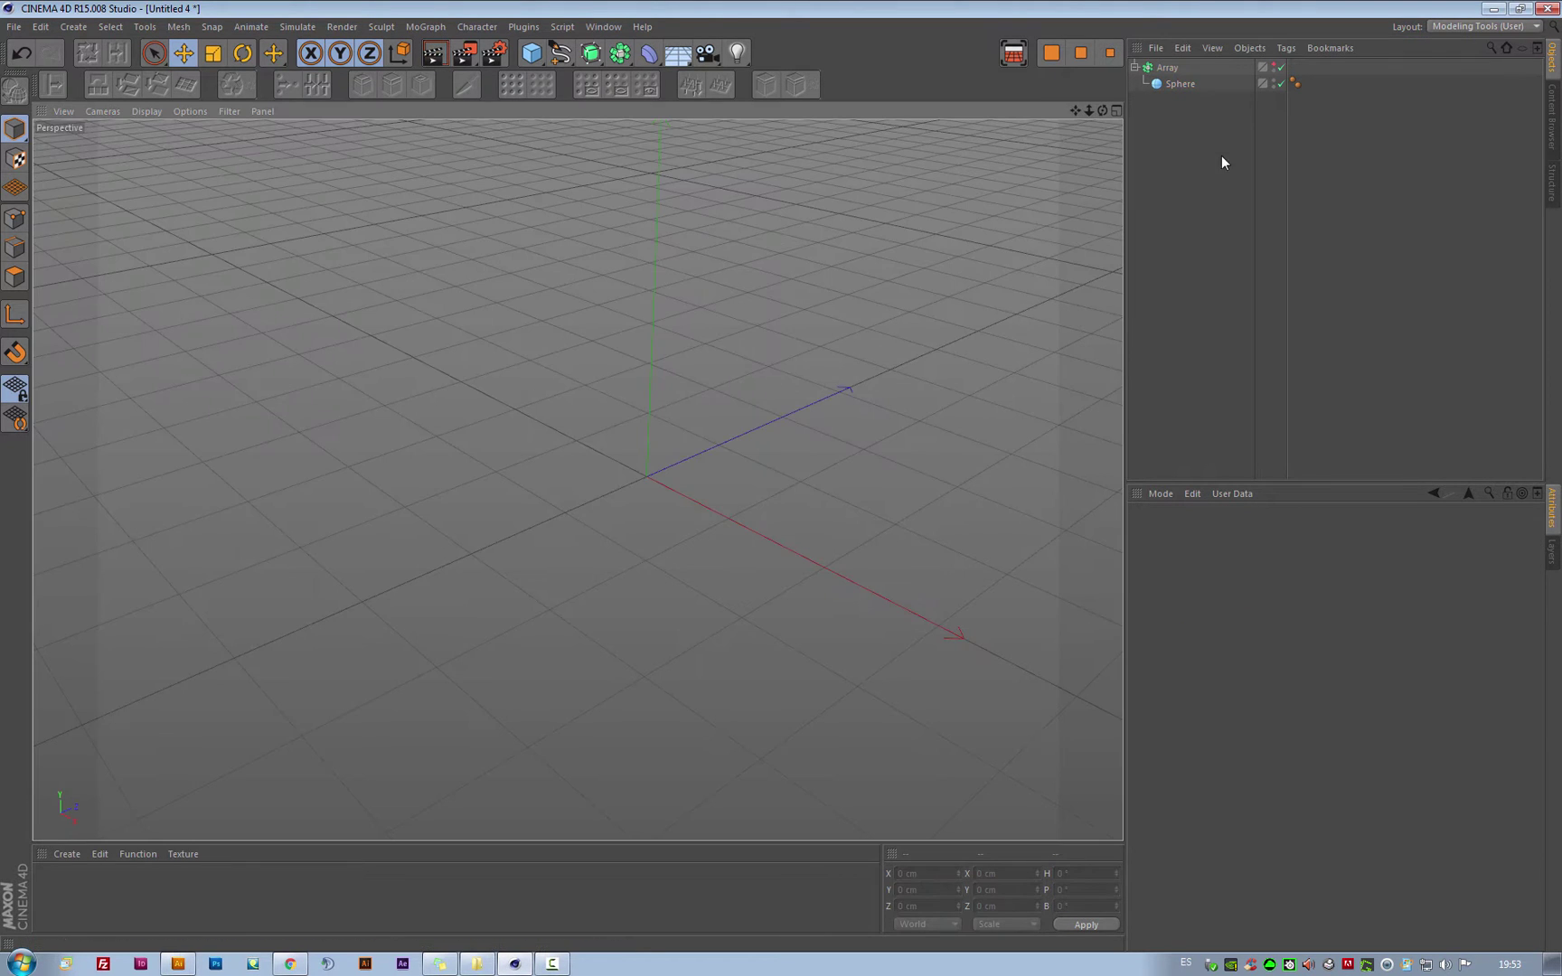
{"action": "left_click", "coordinate": [1274, 66]}
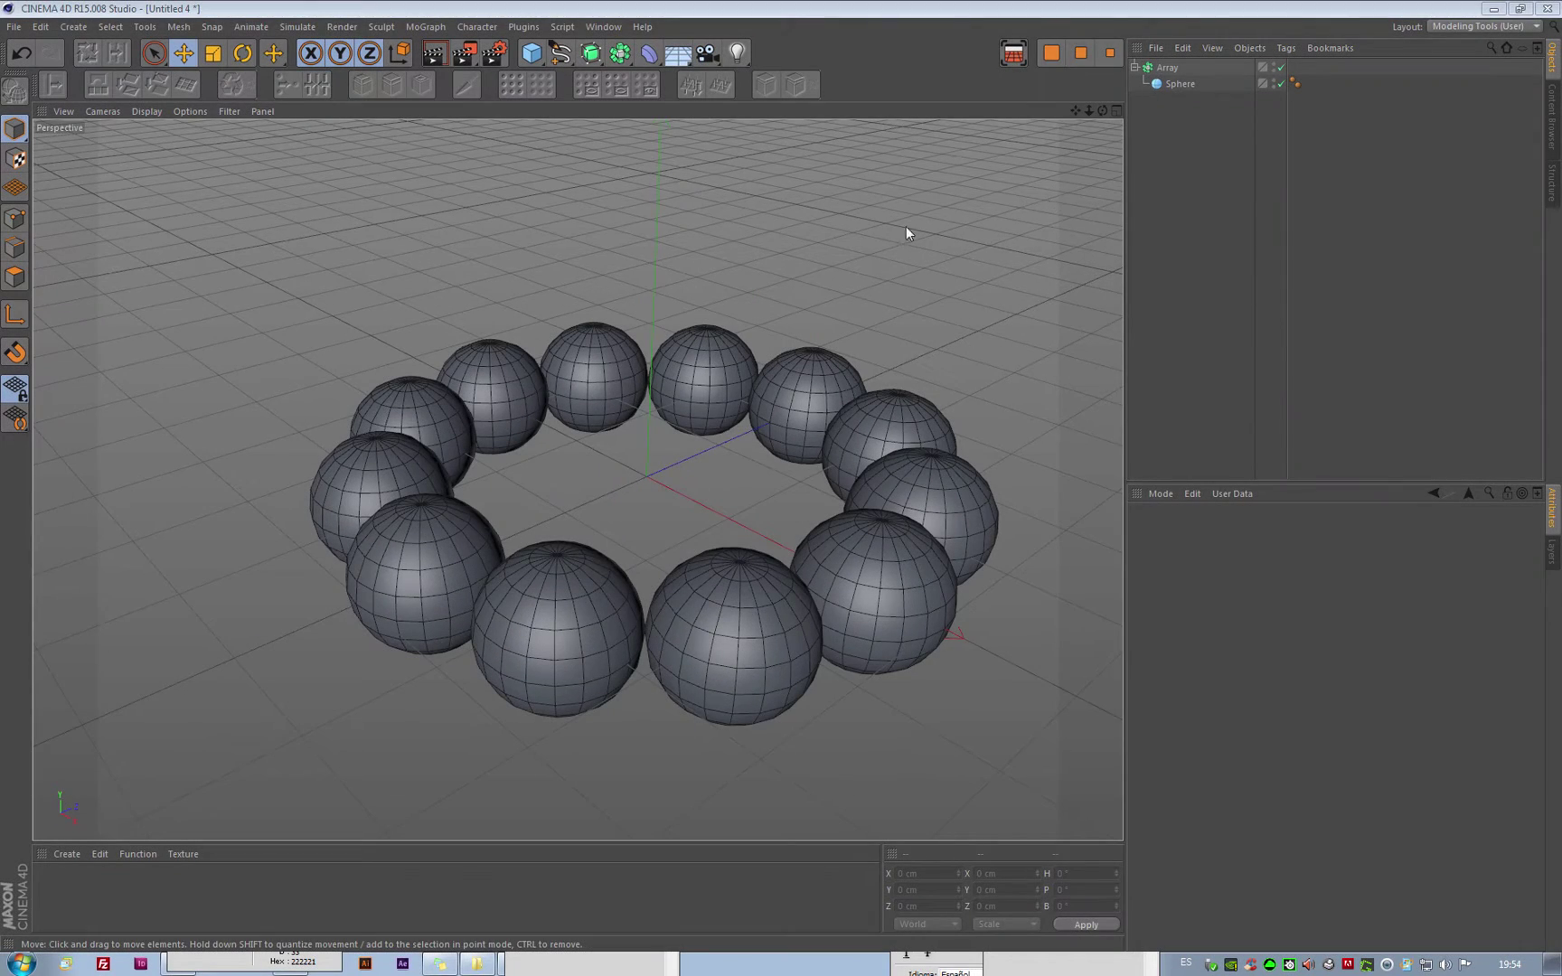
- Take the sphere out of the array and place it above the array in the object hierarchy
{"action": "left_click", "coordinate": [736, 332]}
{"action": "left_click_drag", "start_coordinate": [671, 341], "coordinate": [659, 384], "text": "alt"}
{"action": "left_click", "coordinate": [1182, 84]}
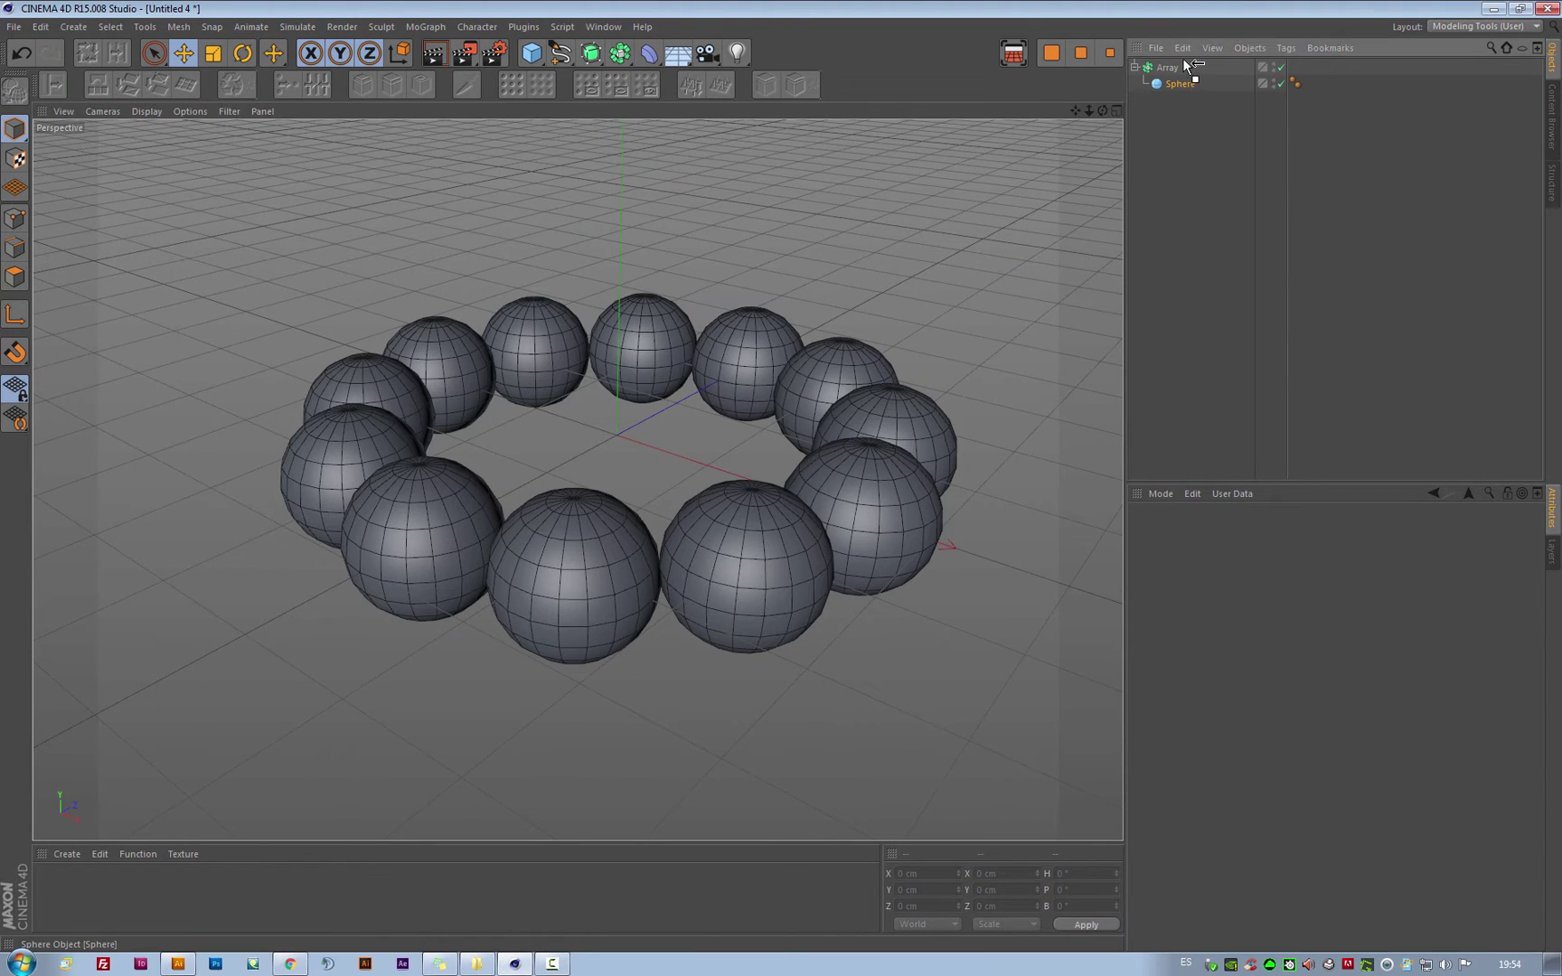
{"action": "left_click_drag", "start_coordinate": [1184, 59], "coordinate": [1182, 62]}
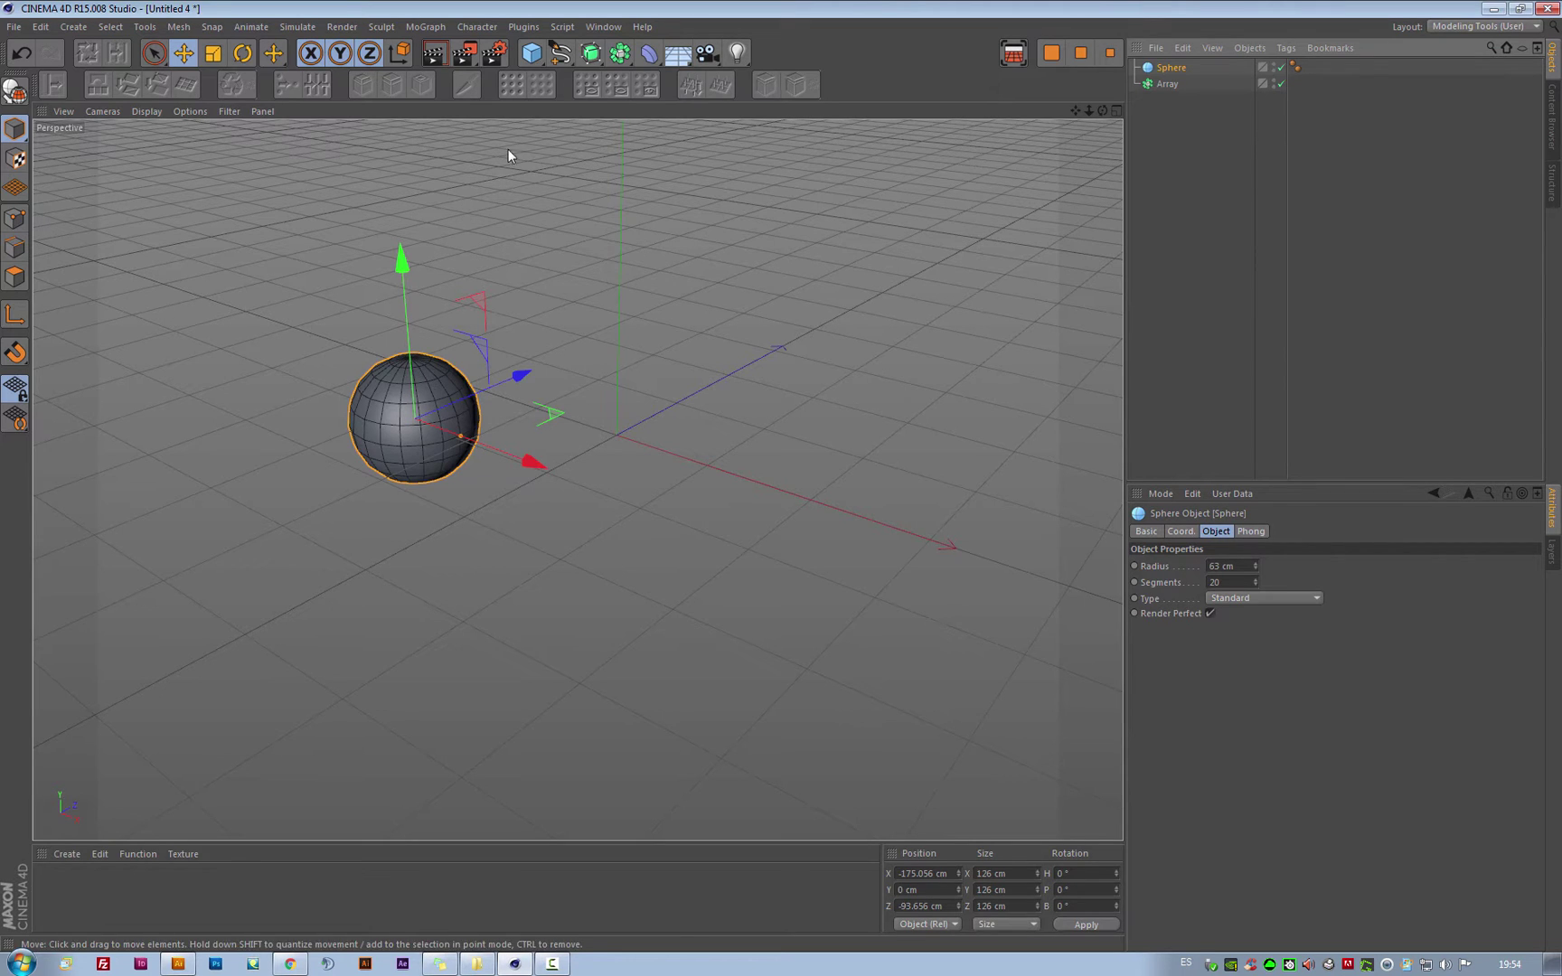
- Add a cube primitive and set its X, Y and Z sizes to 50 cm each
{"action": "left_click", "coordinate": [532, 53]}
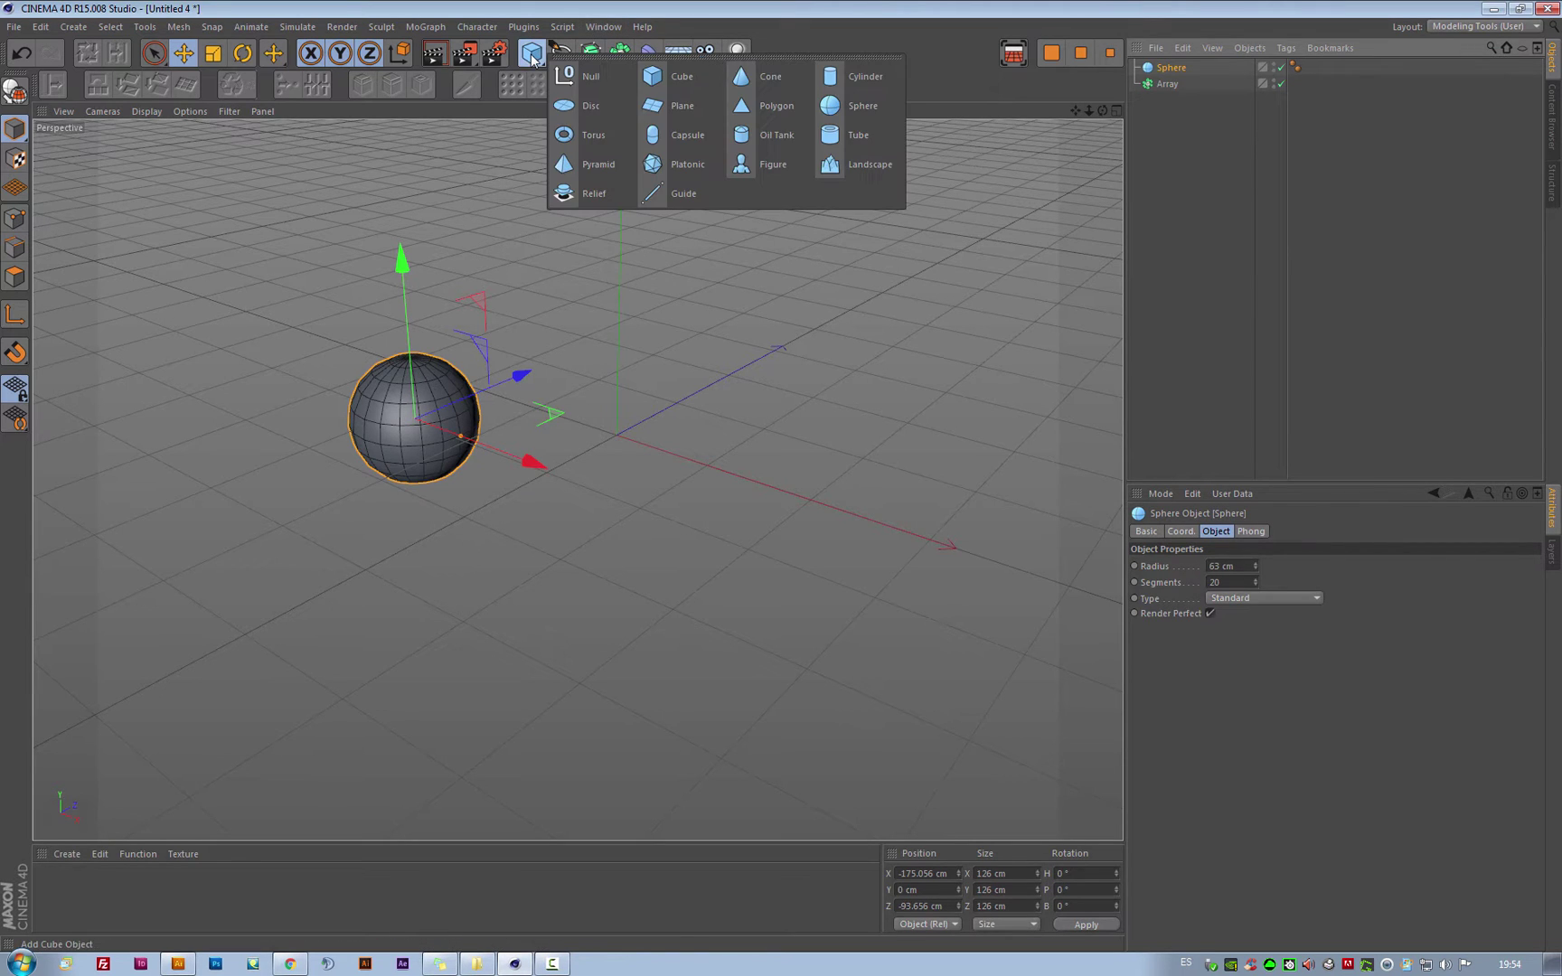
{"action": "left_click", "coordinate": [706, 83]}
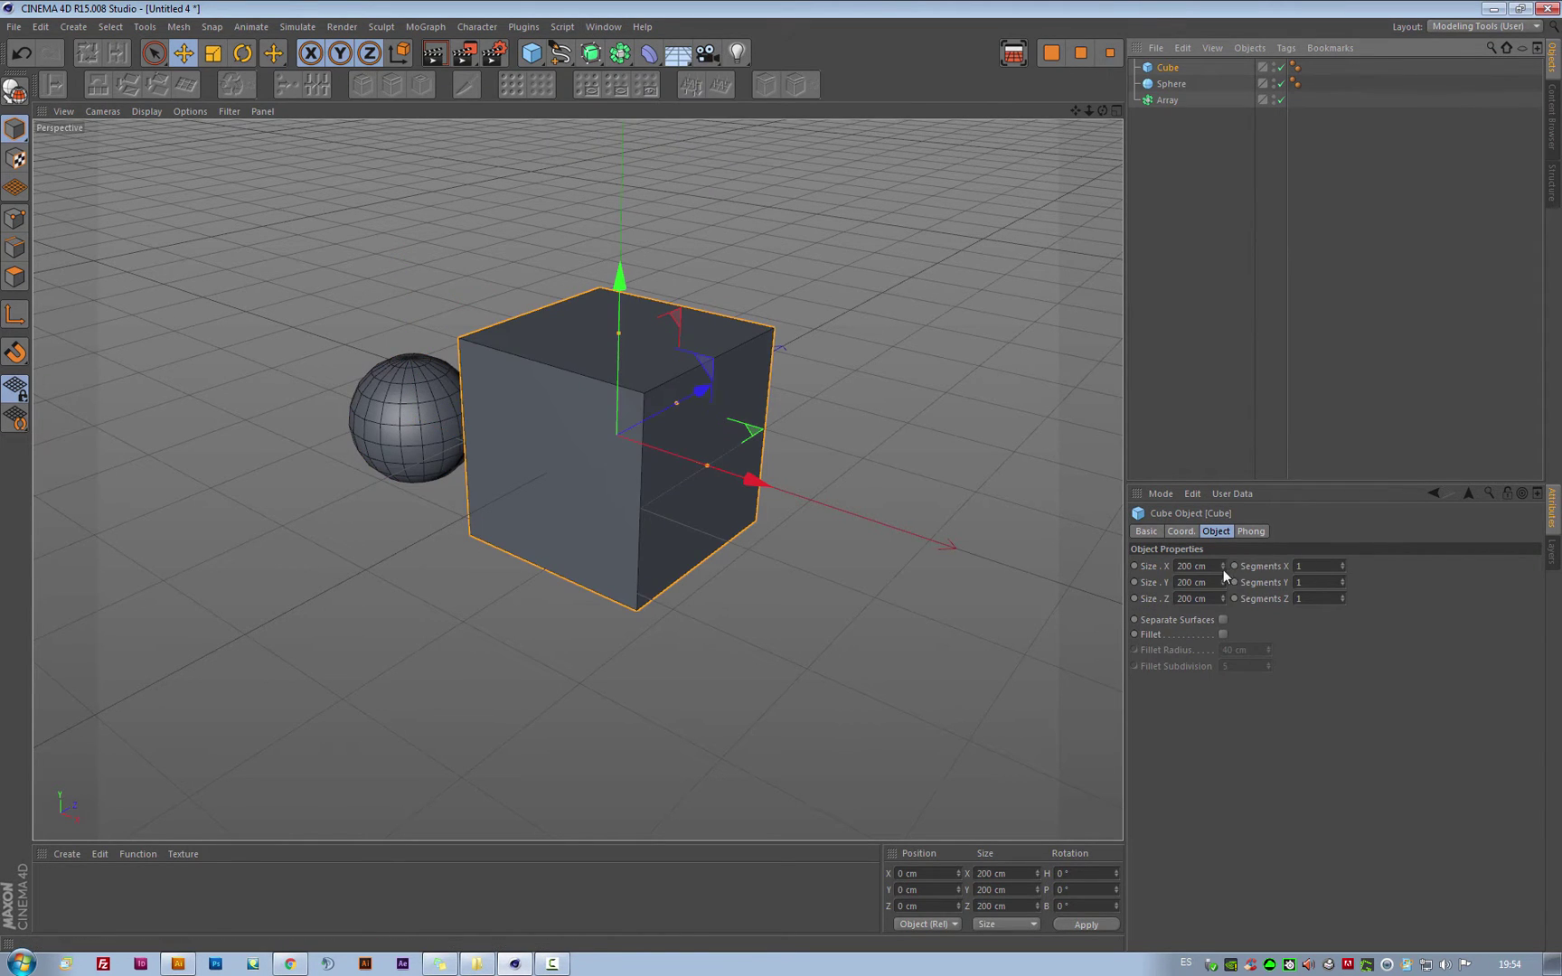
{"action": "left_click_drag", "start_coordinate": [1223, 570], "coordinate": [1223, 572]}
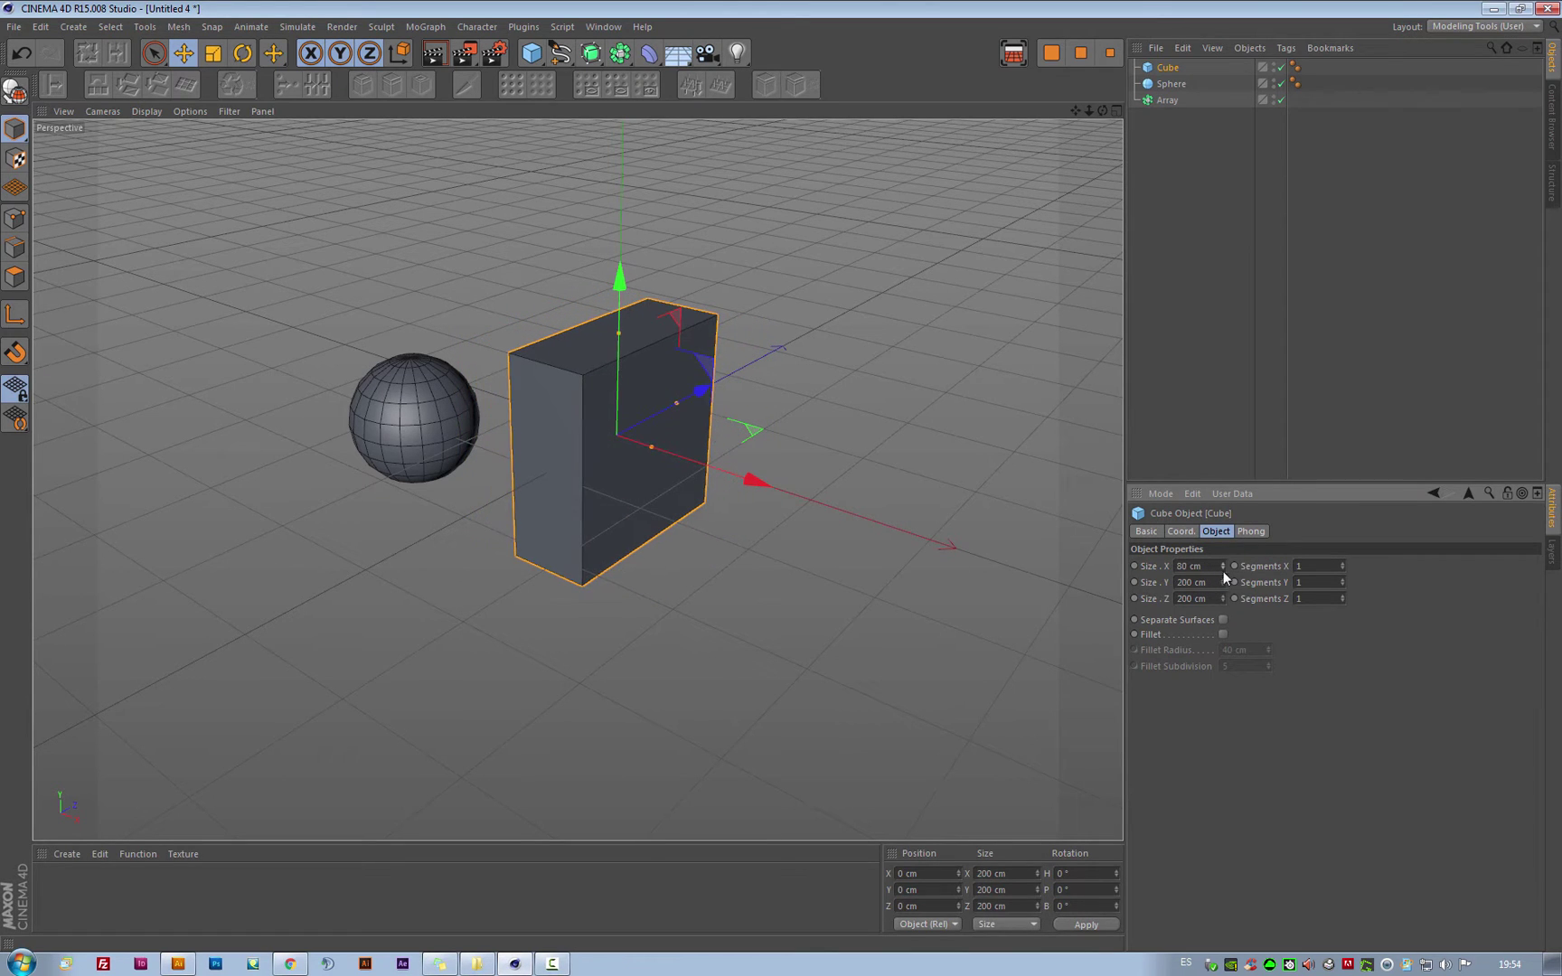
{"action": "double_click", "coordinate": [1217, 584]}
{"action": "type", "text": "50"}
{"action": "key", "text": "Tab"}
{"action": "type", "text": "50"}
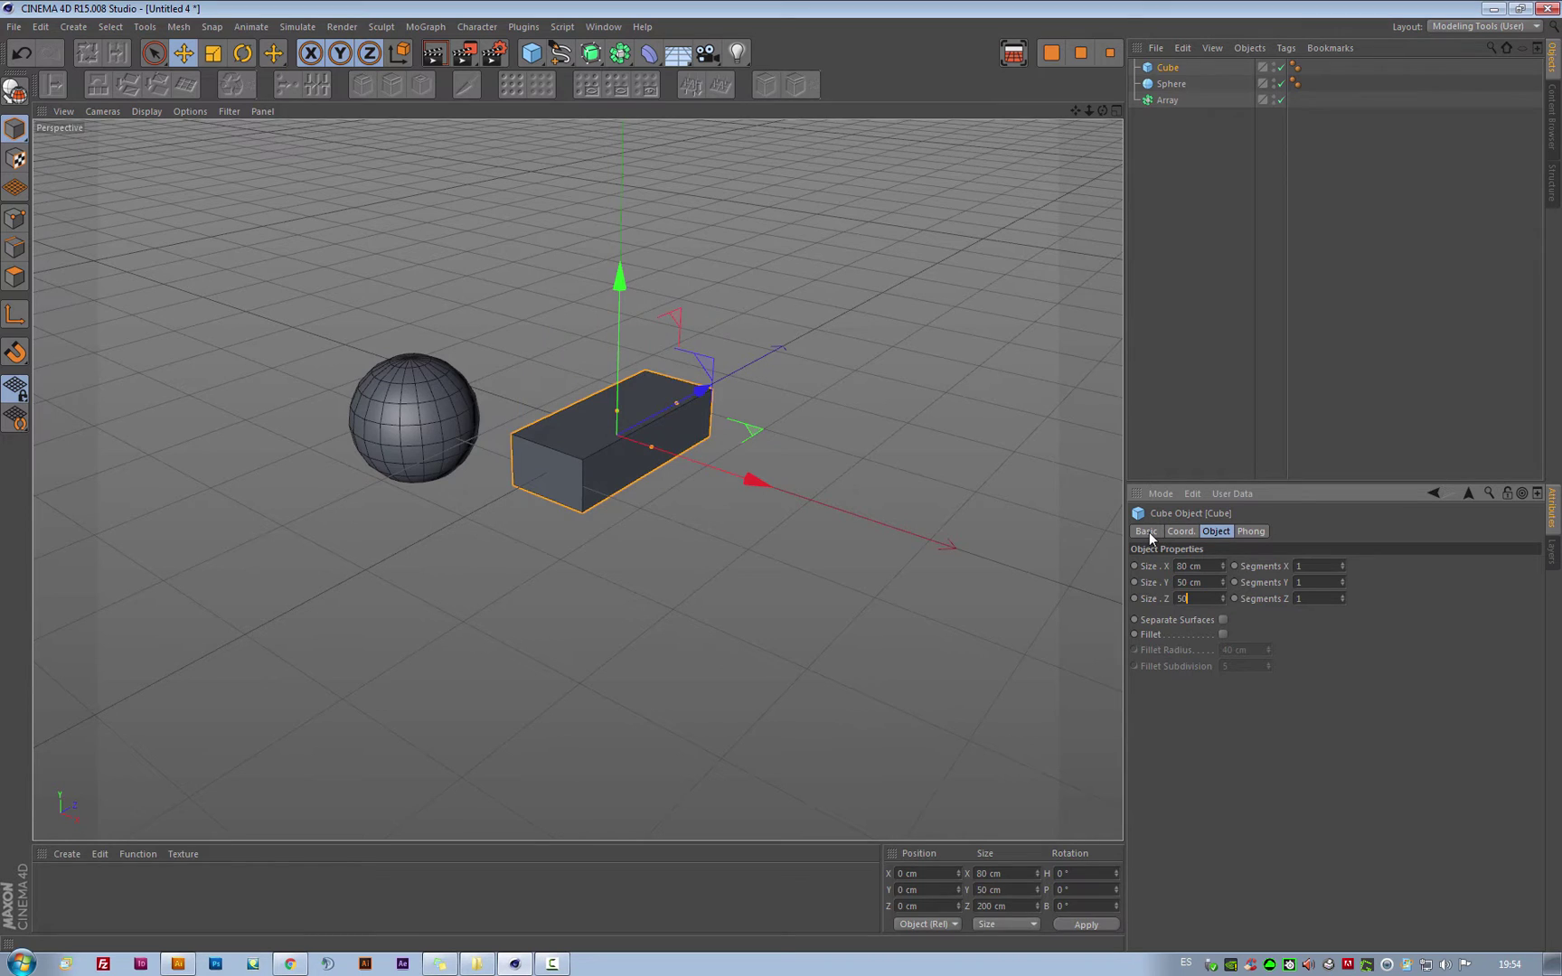
{"action": "key", "text": "Tab"}
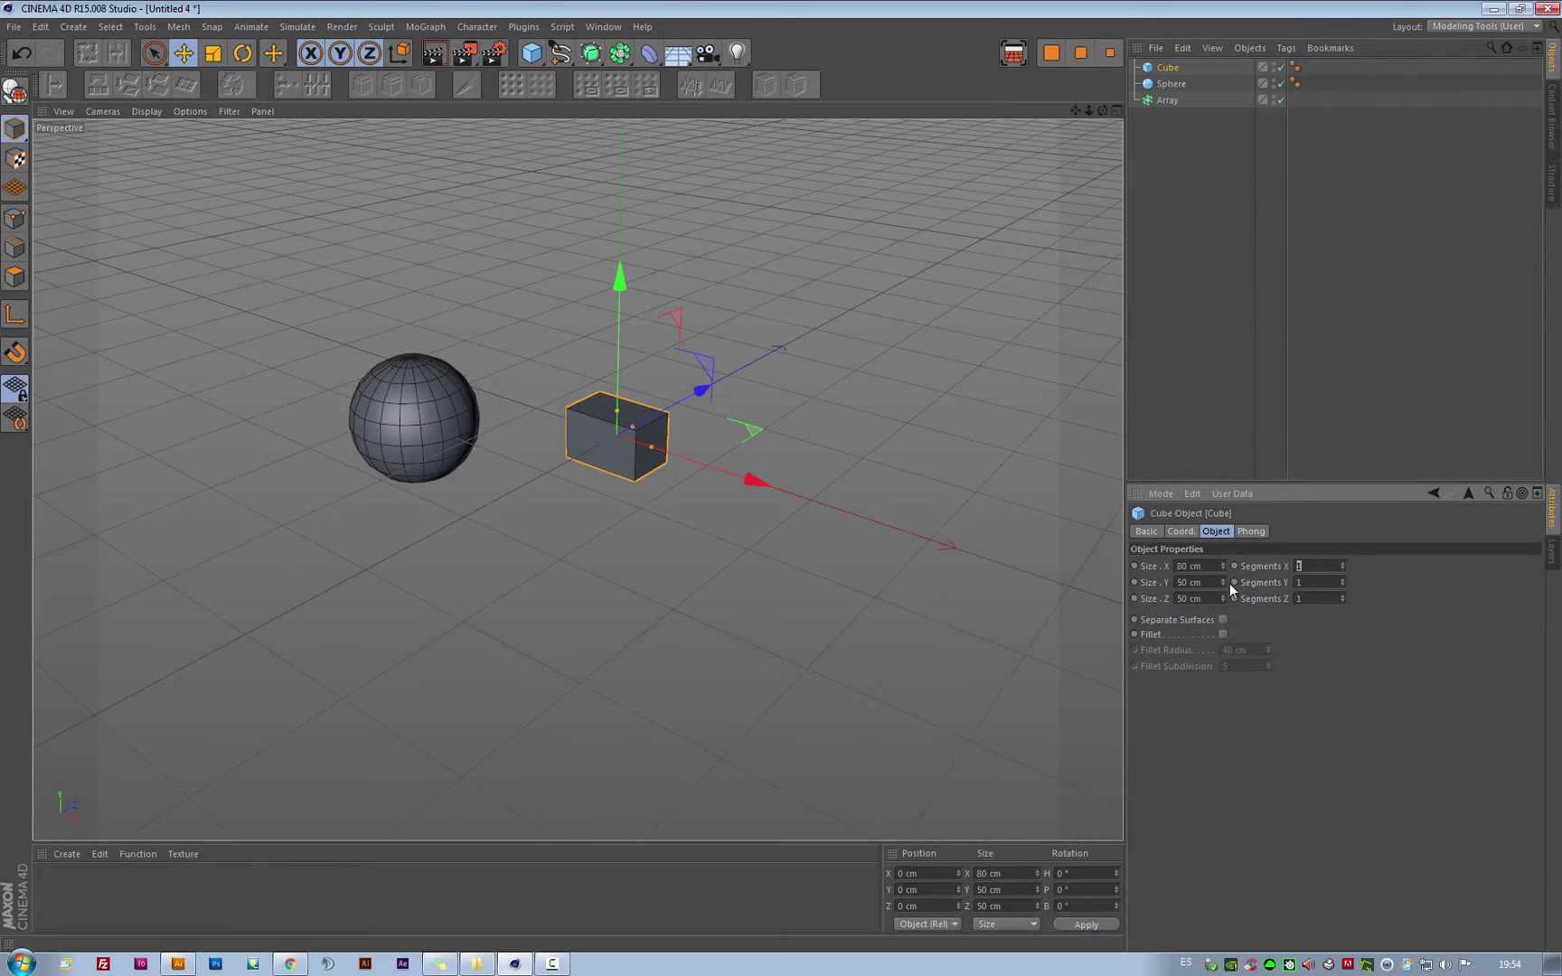
{"action": "double_click", "coordinate": [1210, 568]}
{"action": "type", "text": "50"}
{"action": "key", "text": "Return"}
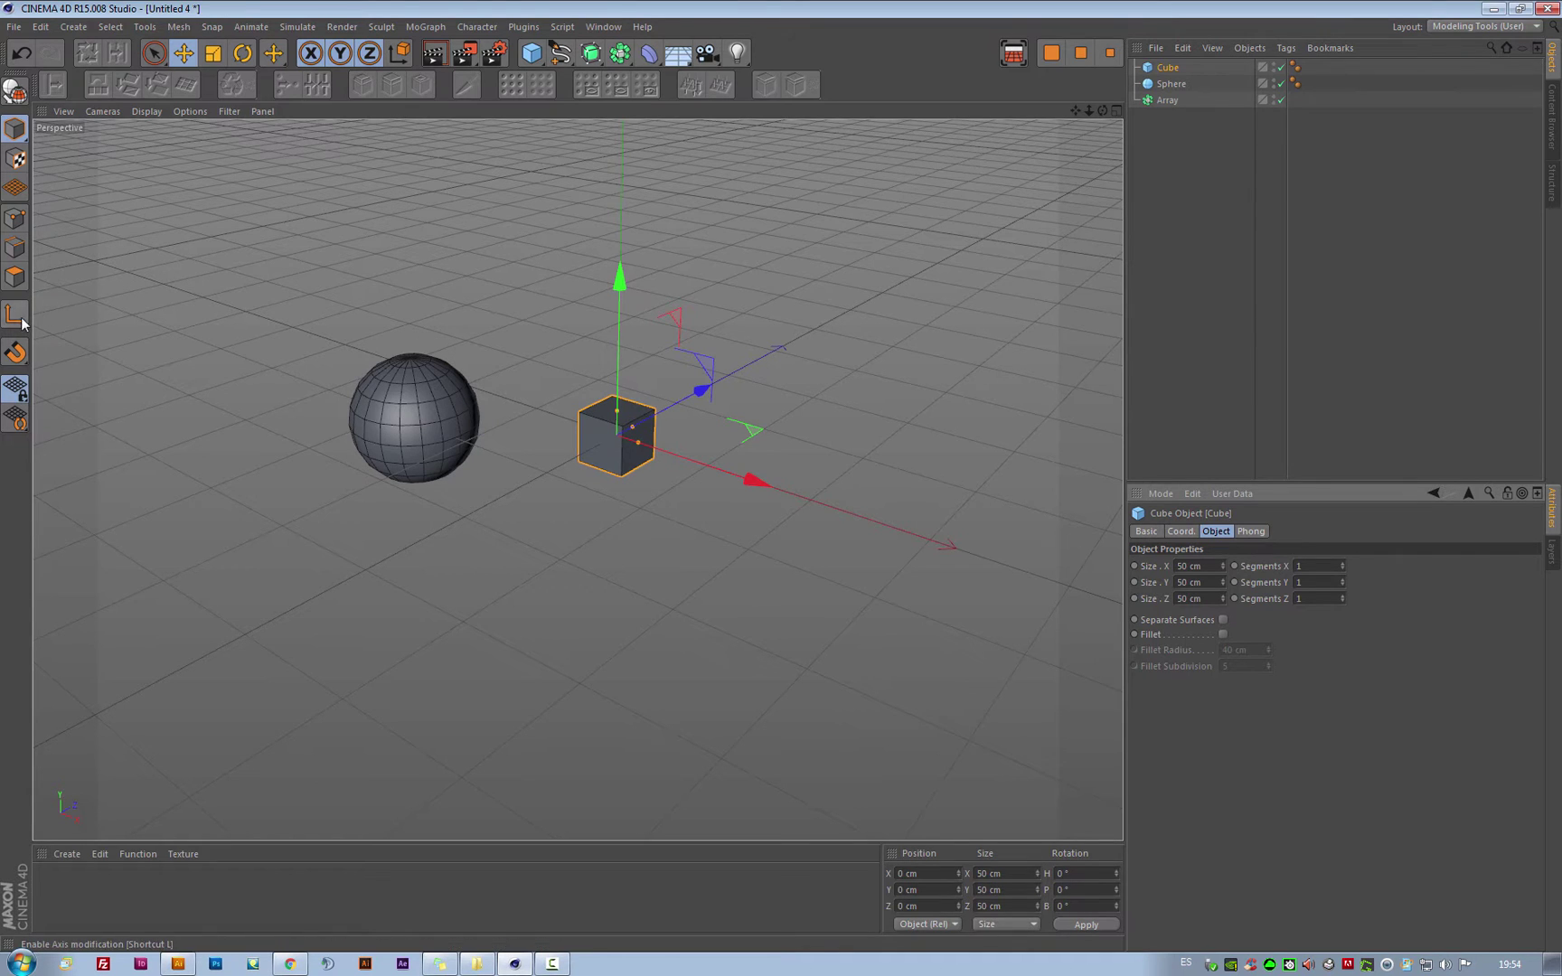
- Enable snapping and snap the cube onto the sphere's top point at X -175.056, Y 63, Z -93.656 cm
{"action": "left_click", "coordinate": [16, 352]}
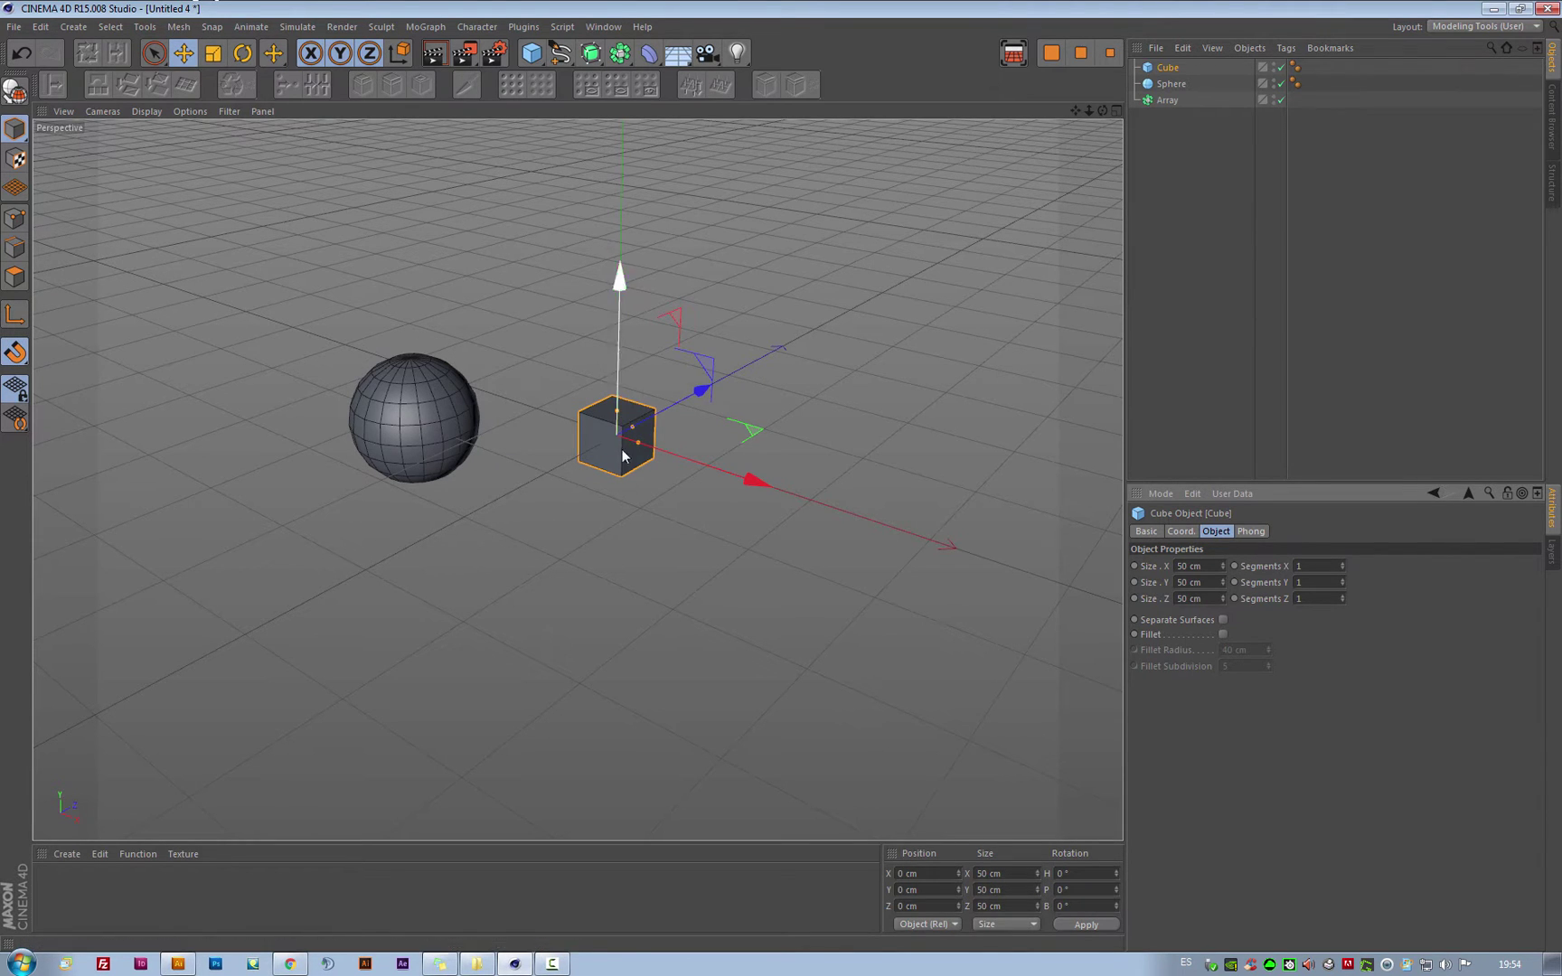
{"action": "left_click_drag", "start_coordinate": [619, 425], "coordinate": [414, 362]}
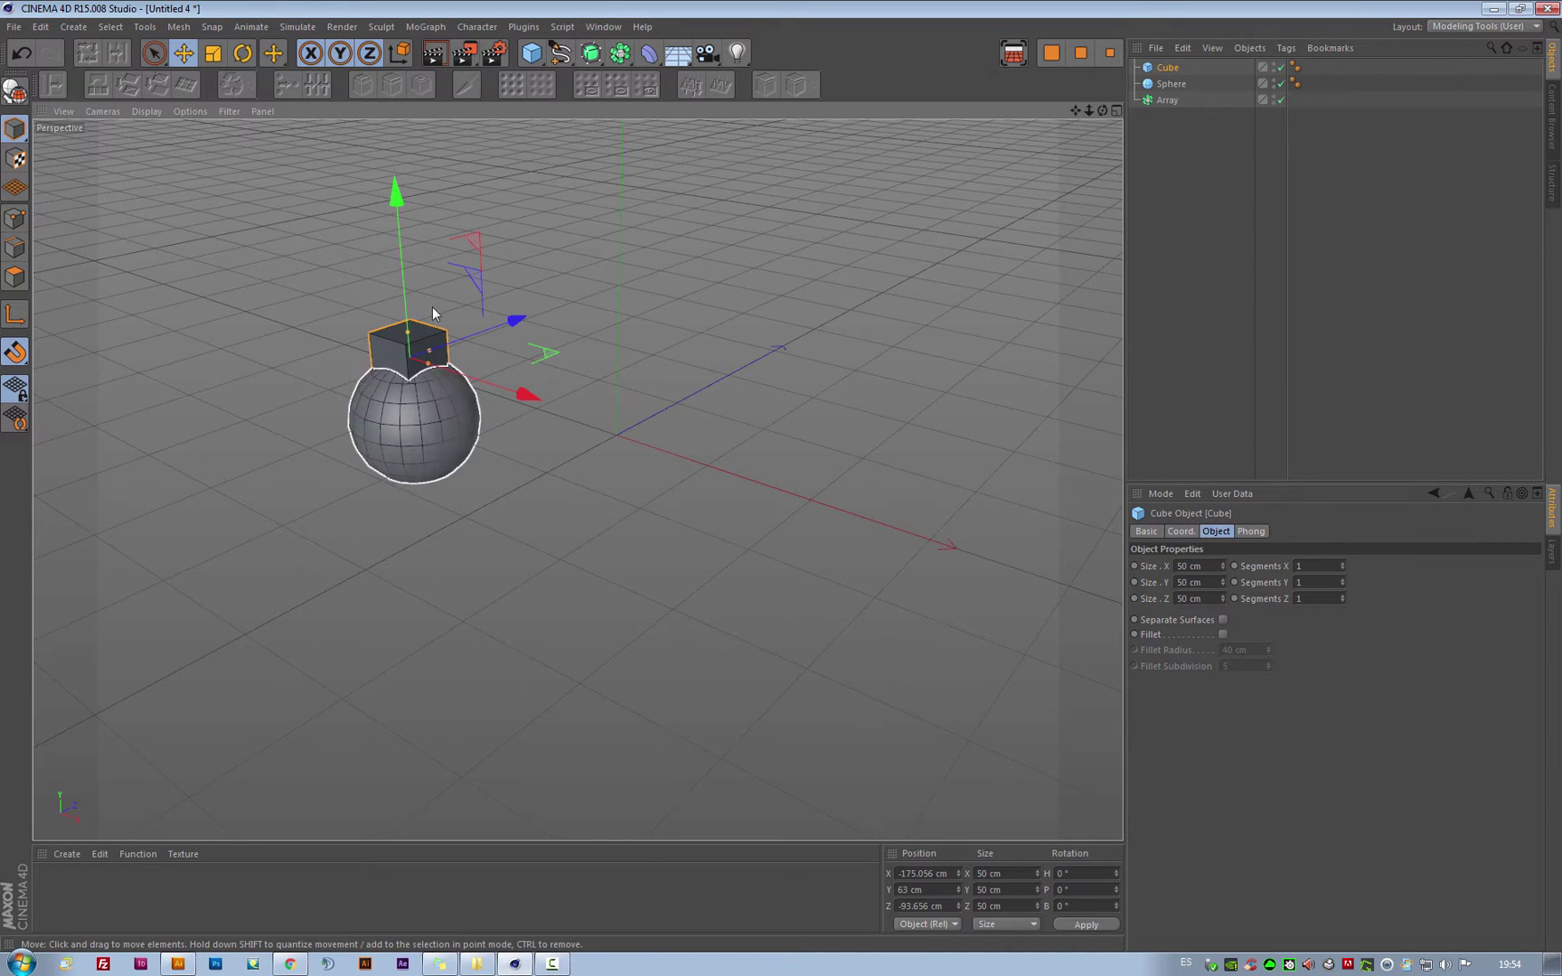
{"action": "left_click_drag", "start_coordinate": [447, 418], "coordinate": [703, 359], "text": "alt"}
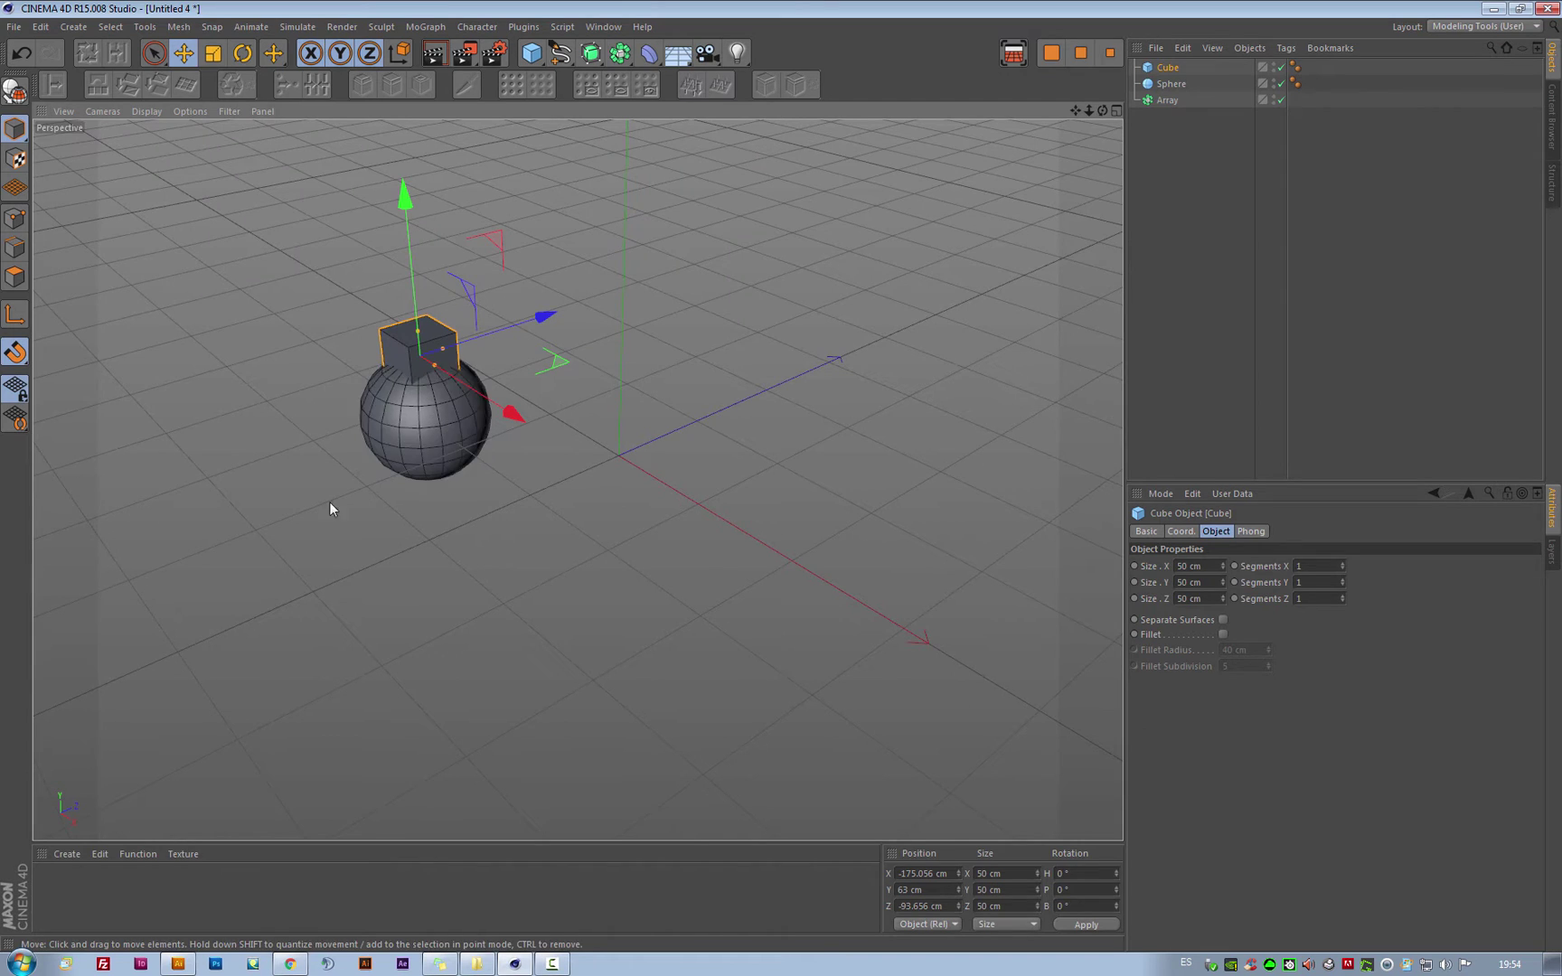
- Place both the cube and the sphere inside the Array object as its children, and select the cube
{"action": "left_click", "coordinate": [1180, 81]}
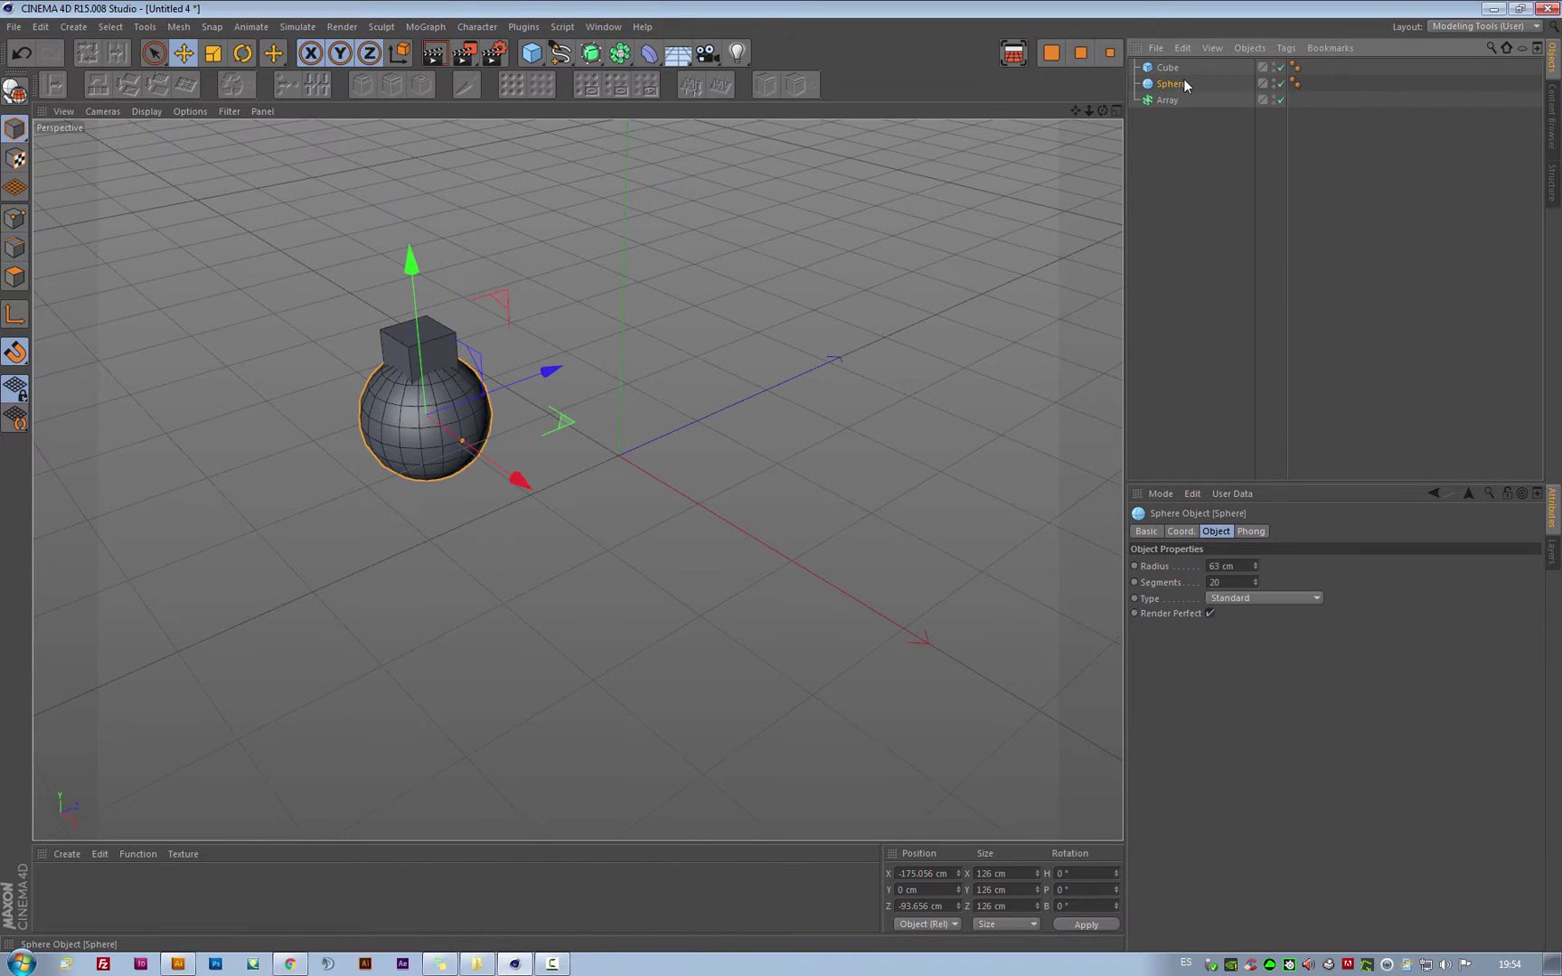
{"action": "left_click", "coordinate": [1173, 69], "text": "ctrl"}
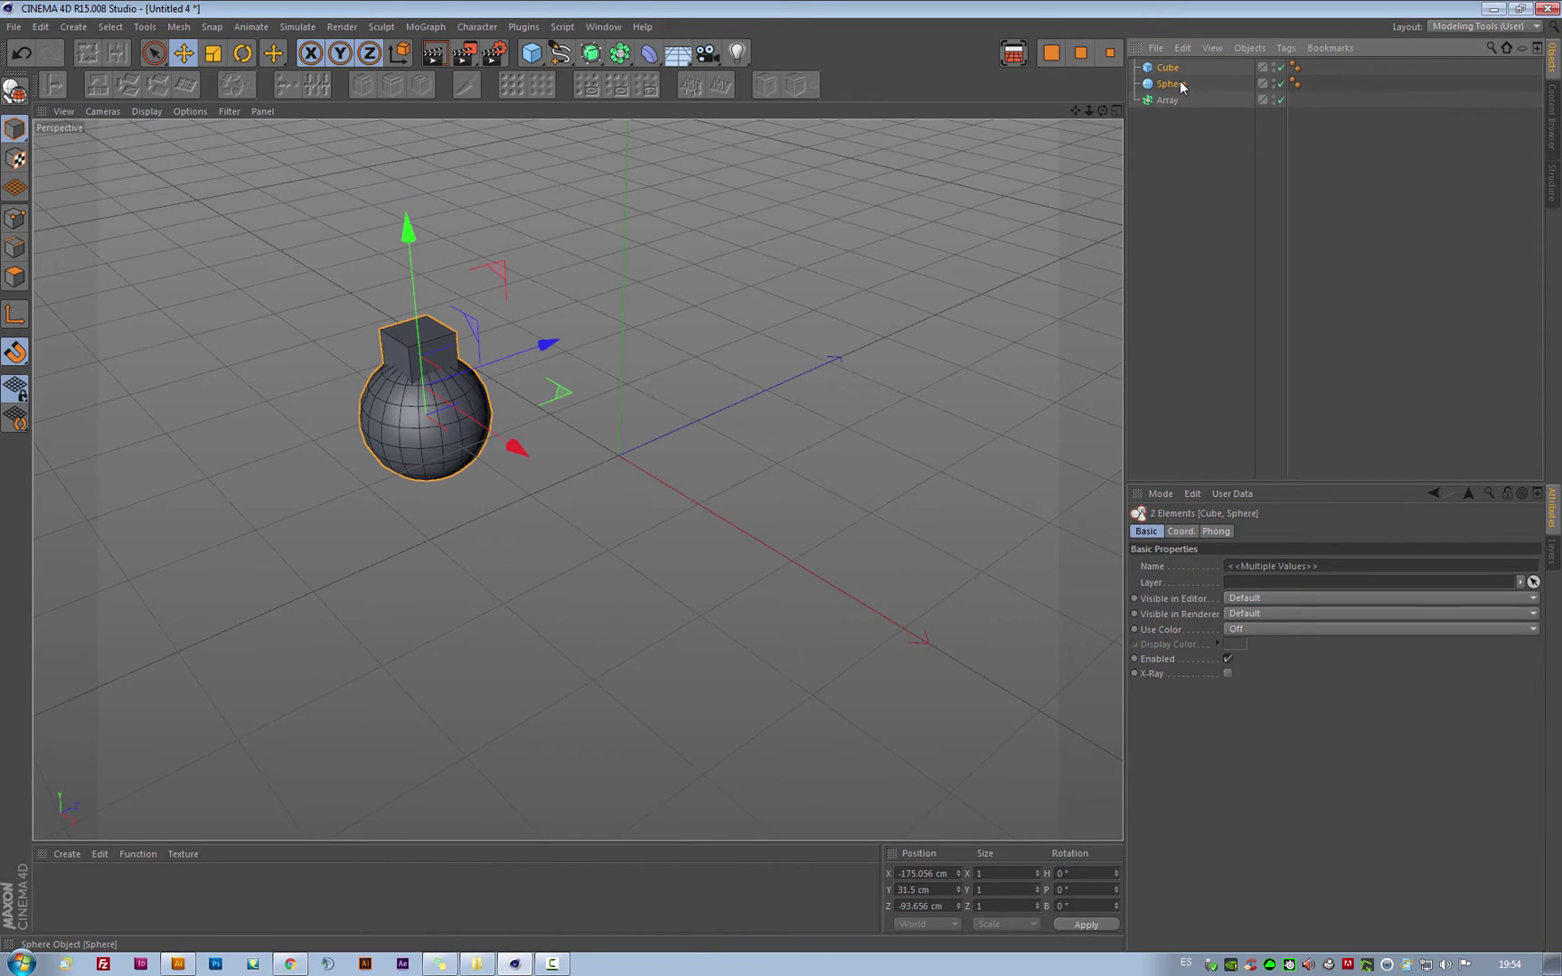
{"action": "left_click_drag", "start_coordinate": [1179, 104], "coordinate": [1179, 101]}
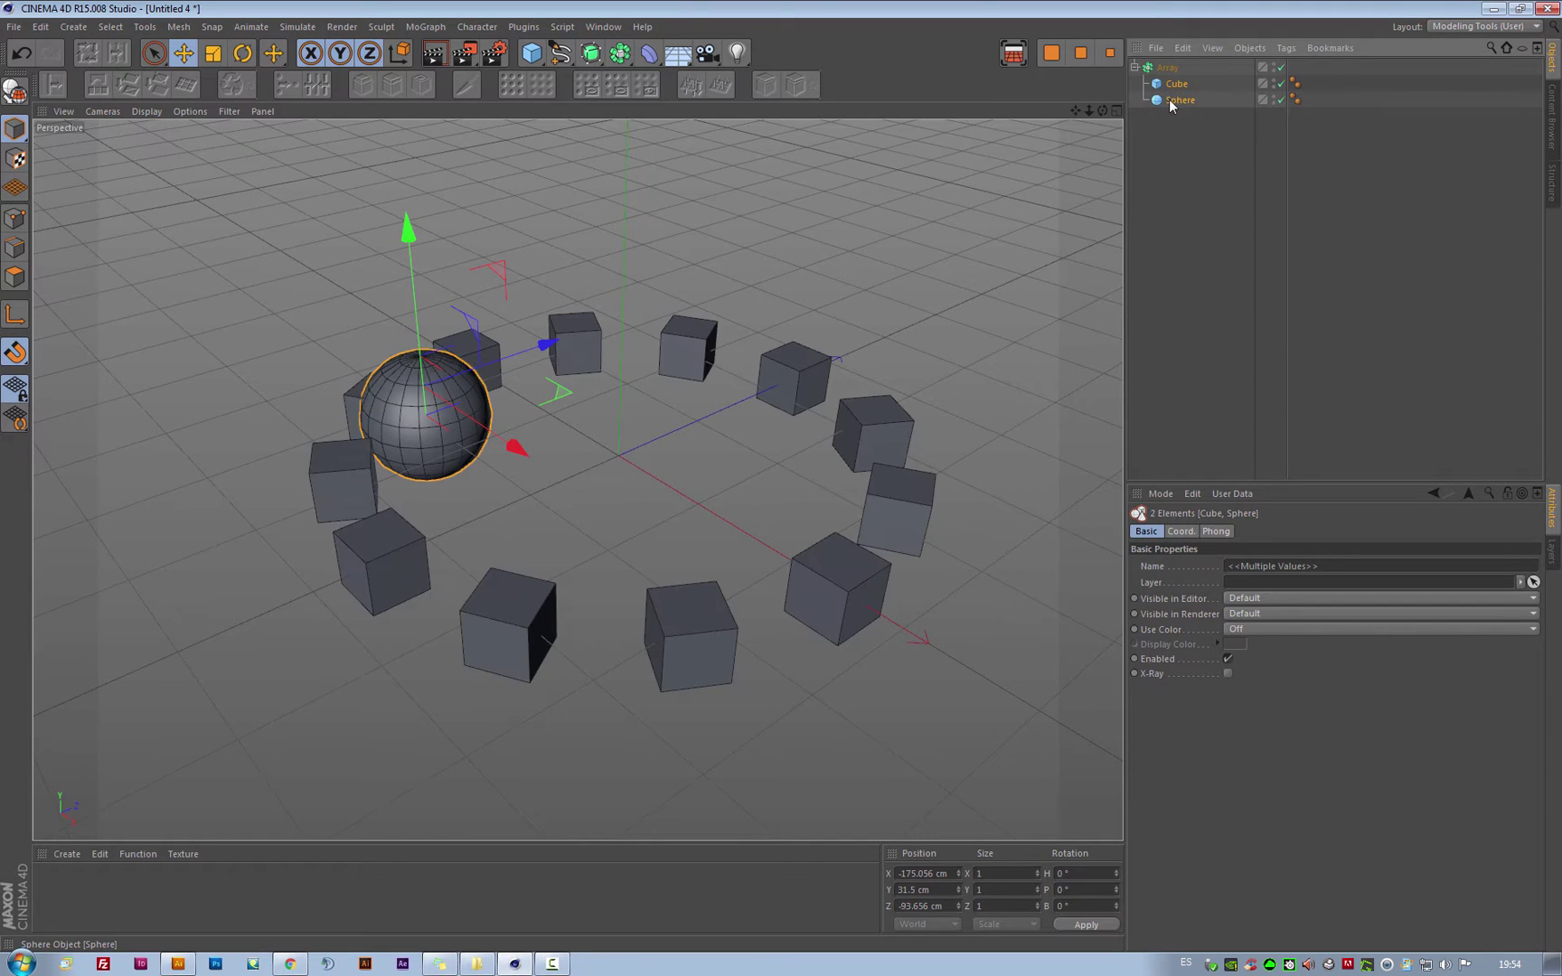
{"action": "left_click", "coordinate": [1174, 85]}
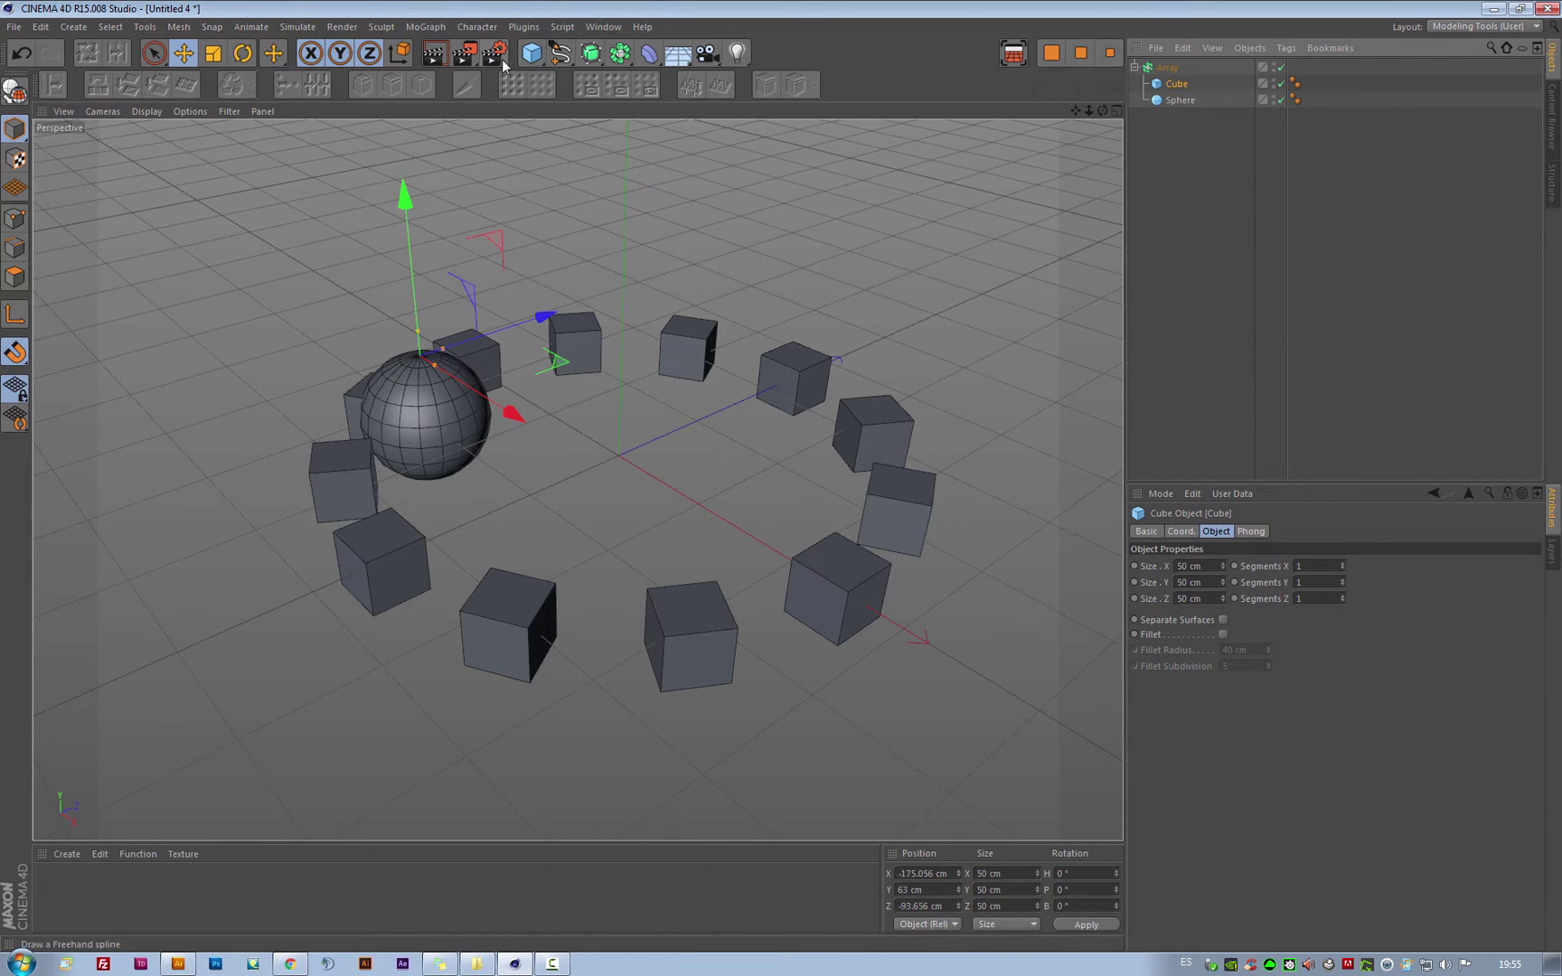
- Add a null object, put the cube and sphere inside it, and make the null a child of the array
{"action": "left_click", "coordinate": [531, 53]}
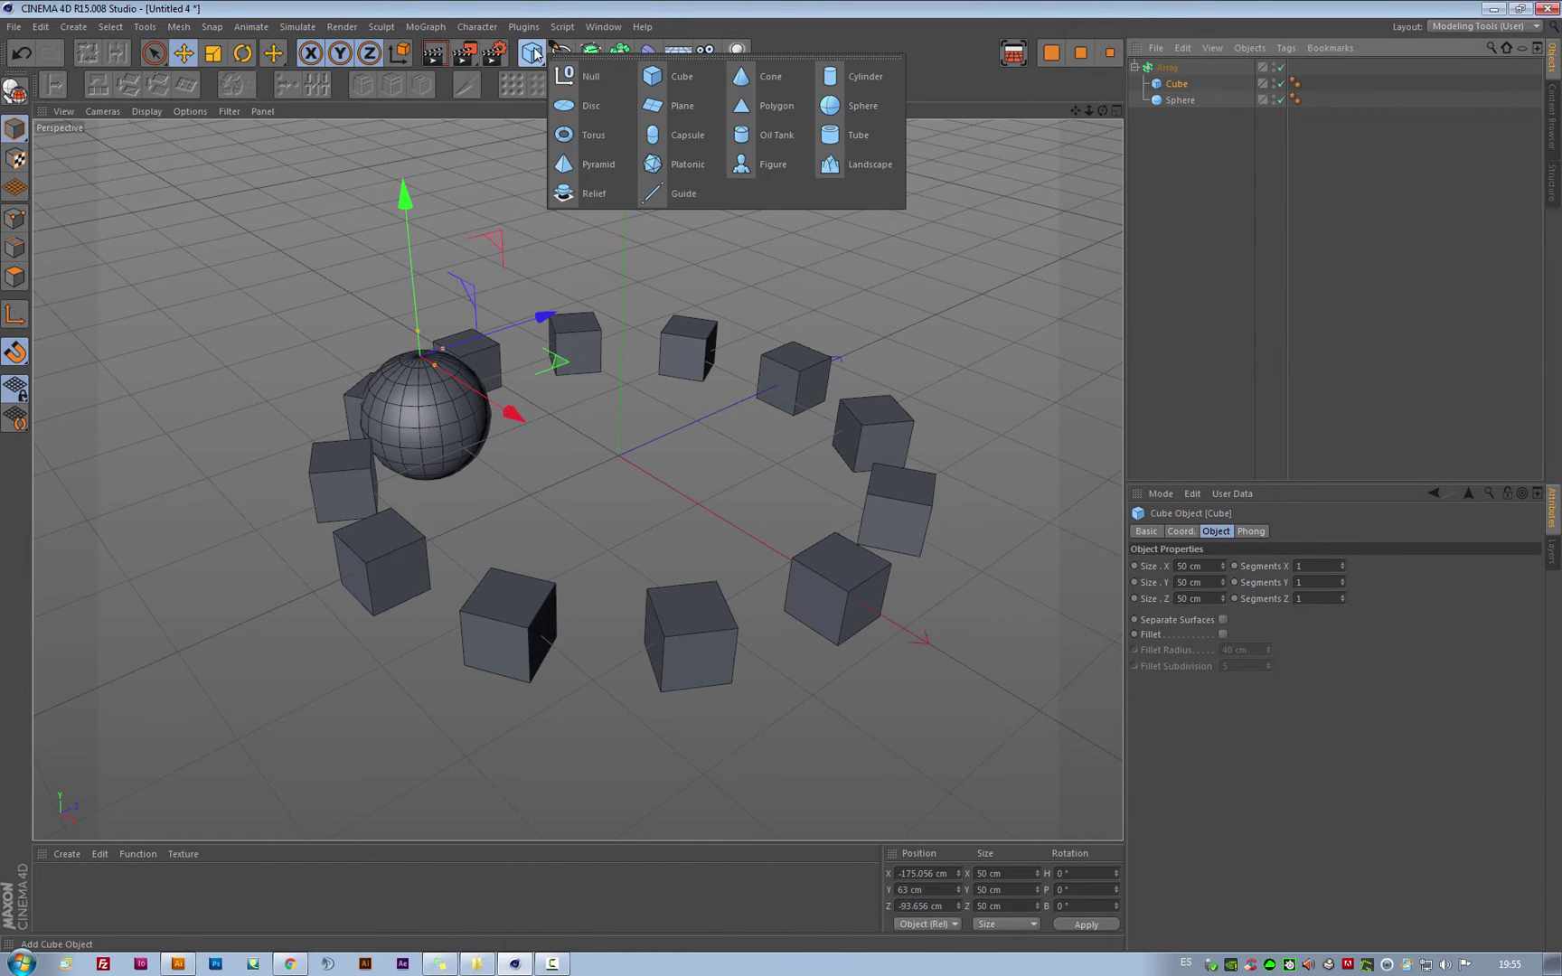
{"action": "left_click", "coordinate": [567, 82]}
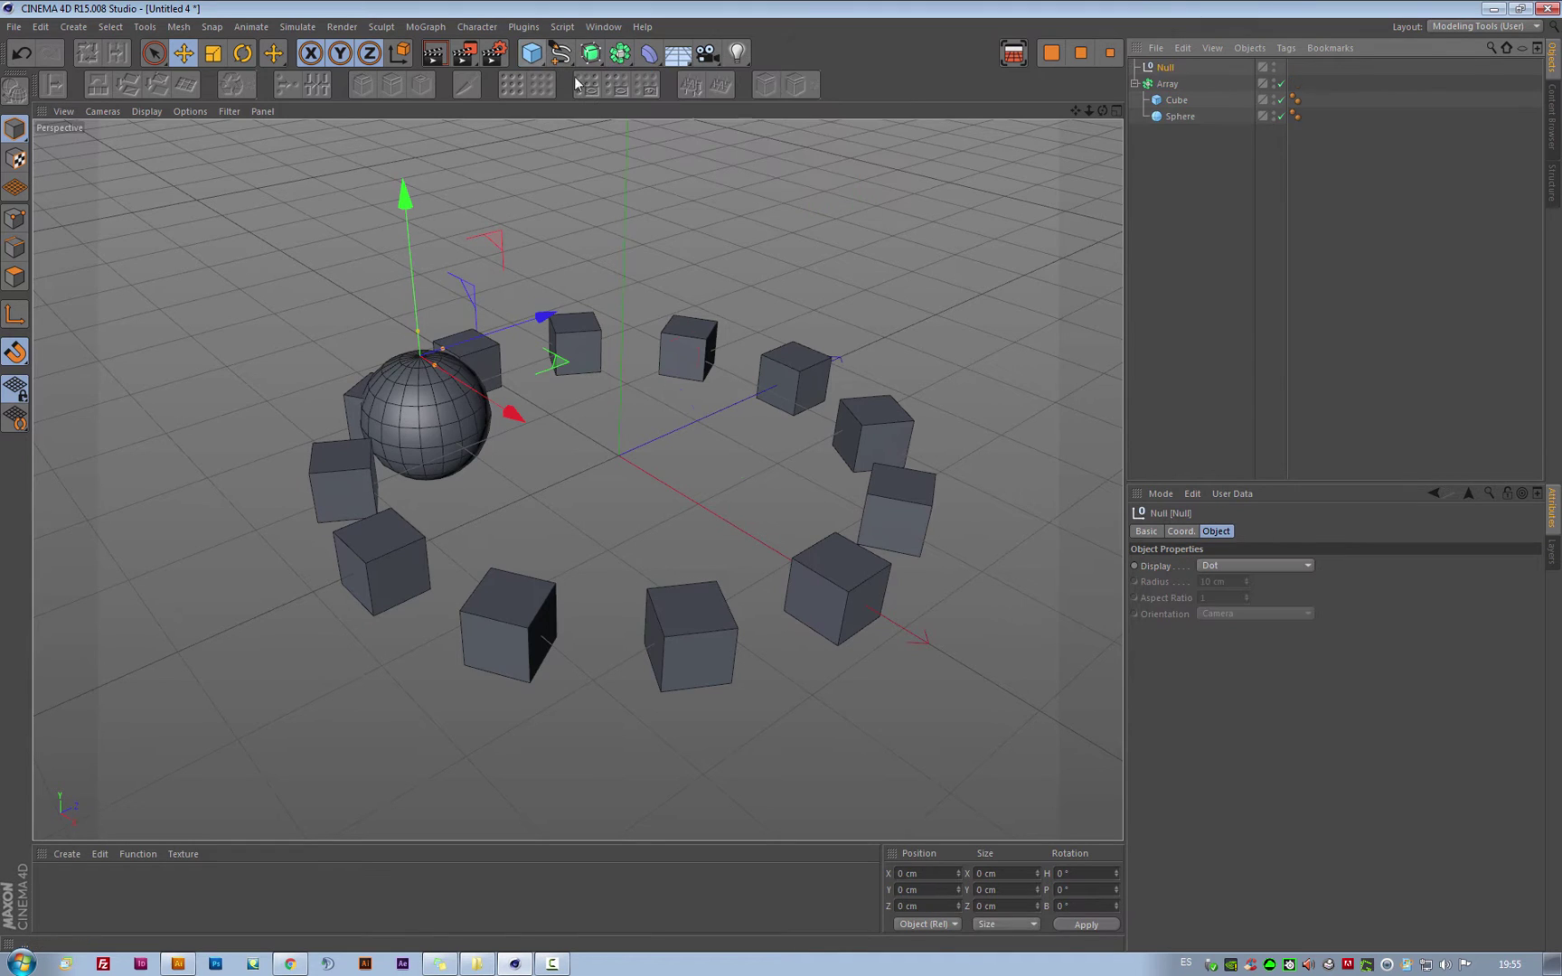
{"action": "left_click", "coordinate": [1176, 100]}
{"action": "left_click", "coordinate": [1180, 117], "text": "ctrl"}
{"action": "mouse_move", "coordinate": [1181, 117]}
{"action": "left_mouse_down"}
{"action": "mouse_move", "coordinate": [1167, 72]}
{"action": "mouse_move", "coordinate": [1172, 116]}
{"action": "left_mouse_up"}
{"action": "left_click", "coordinate": [1166, 69]}
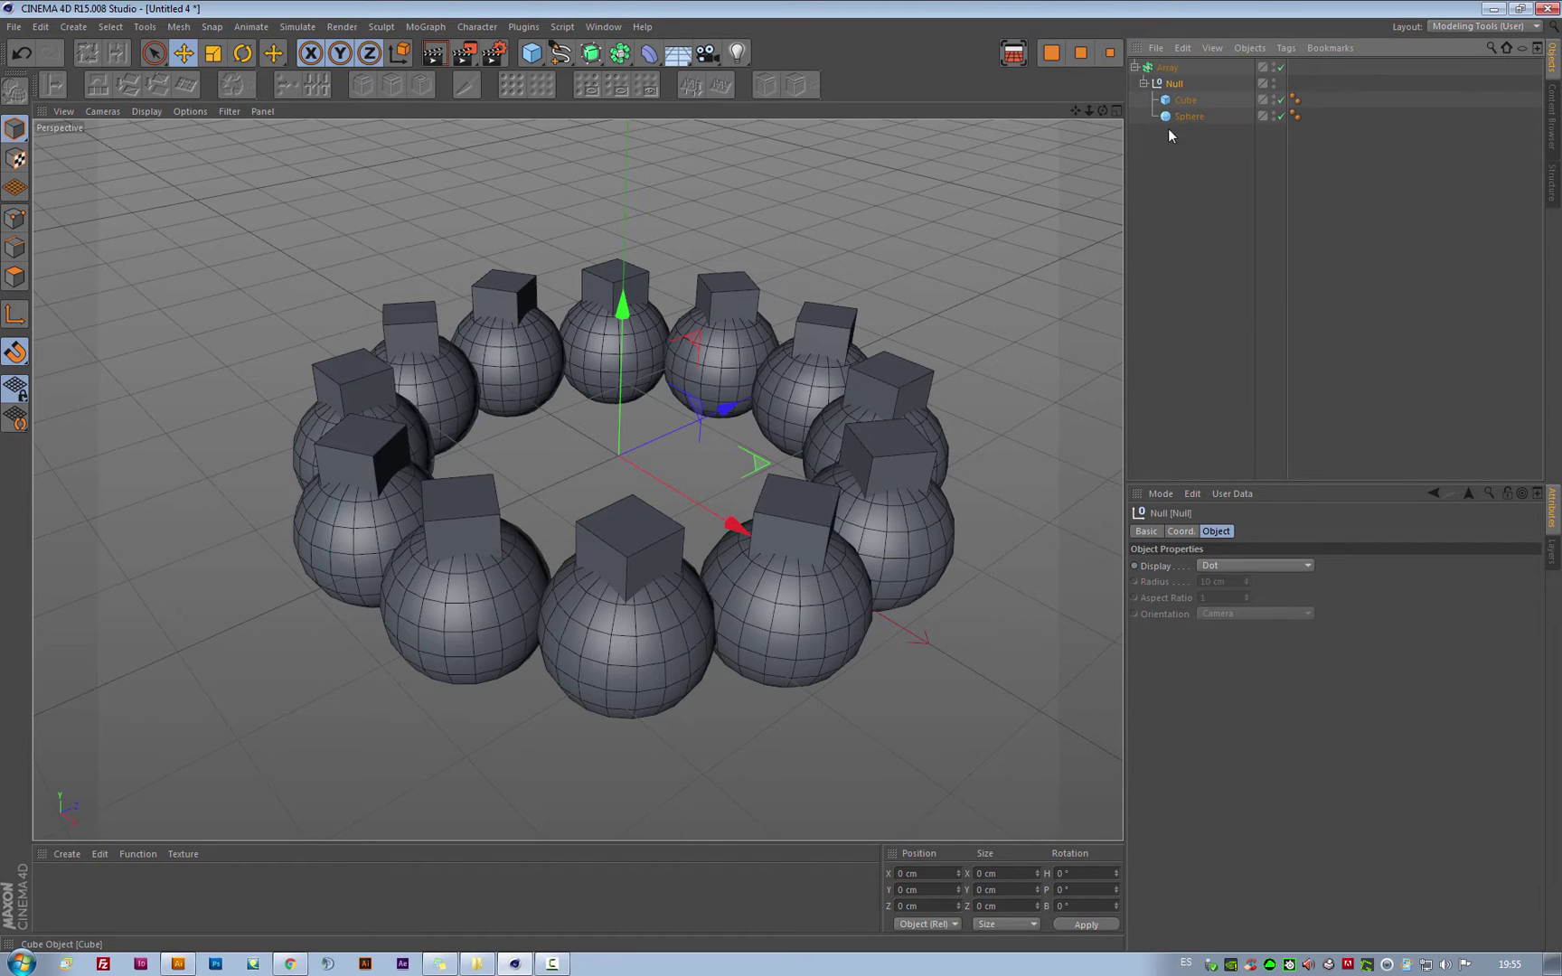
- Undo the null object's creation and the regrouping of the cube and sphere
{"action": "key", "text": "ctrl+z"}
{"action": "key", "text": "ctrl+z"}
{"action": "key", "text": "ctrl+z"}
{"action": "key", "text": "ctrl+z"}
{"action": "key", "text": "ctrl+z"}
{"action": "key", "text": "ctrl+z"}
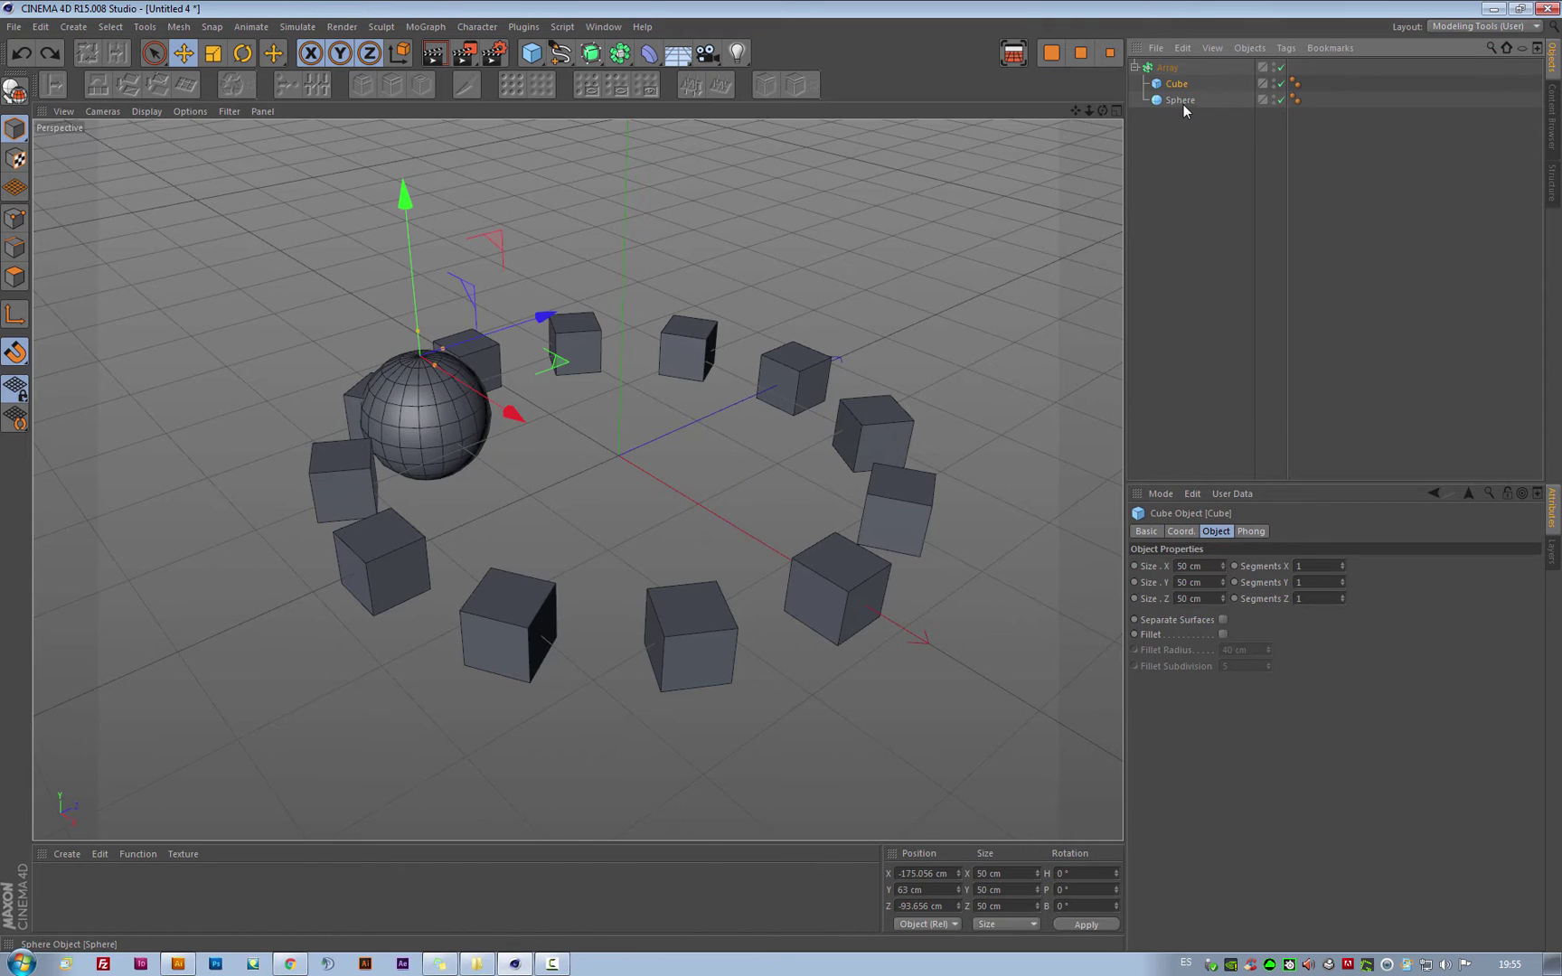
- Group the cube and sphere together with the Group Objects command inside the array
{"action": "left_click", "coordinate": [1181, 101], "text": "ctrl"}
{"action": "right_click", "coordinate": [1192, 103]}
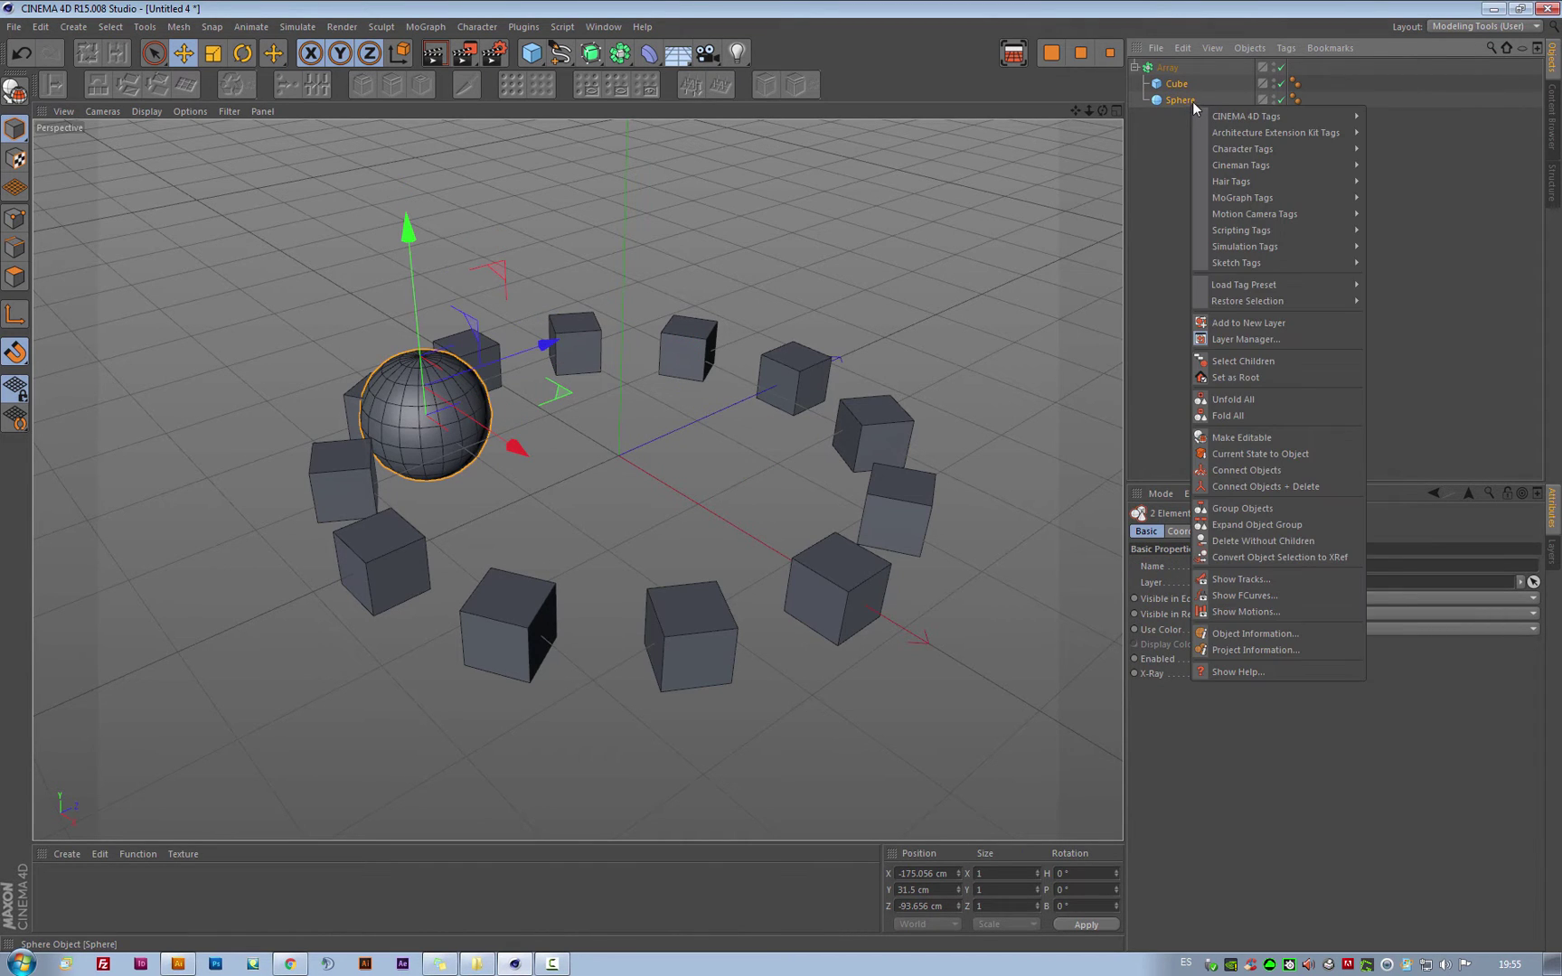
{"action": "left_click", "coordinate": [1273, 508]}
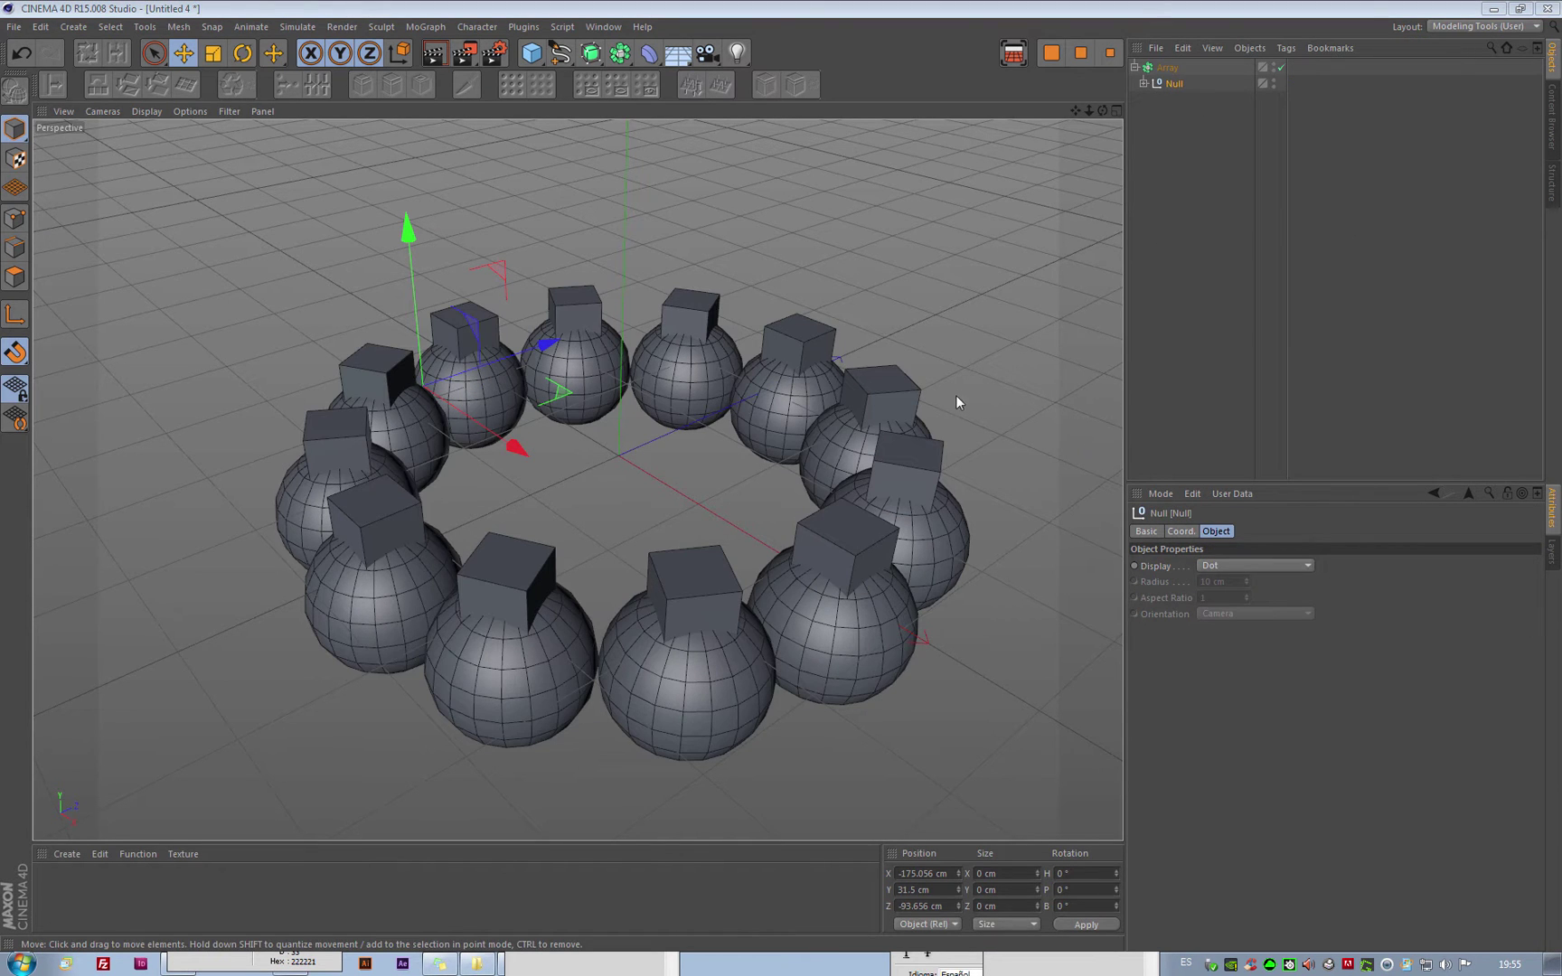
{"action": "left_click", "coordinate": [589, 56]}
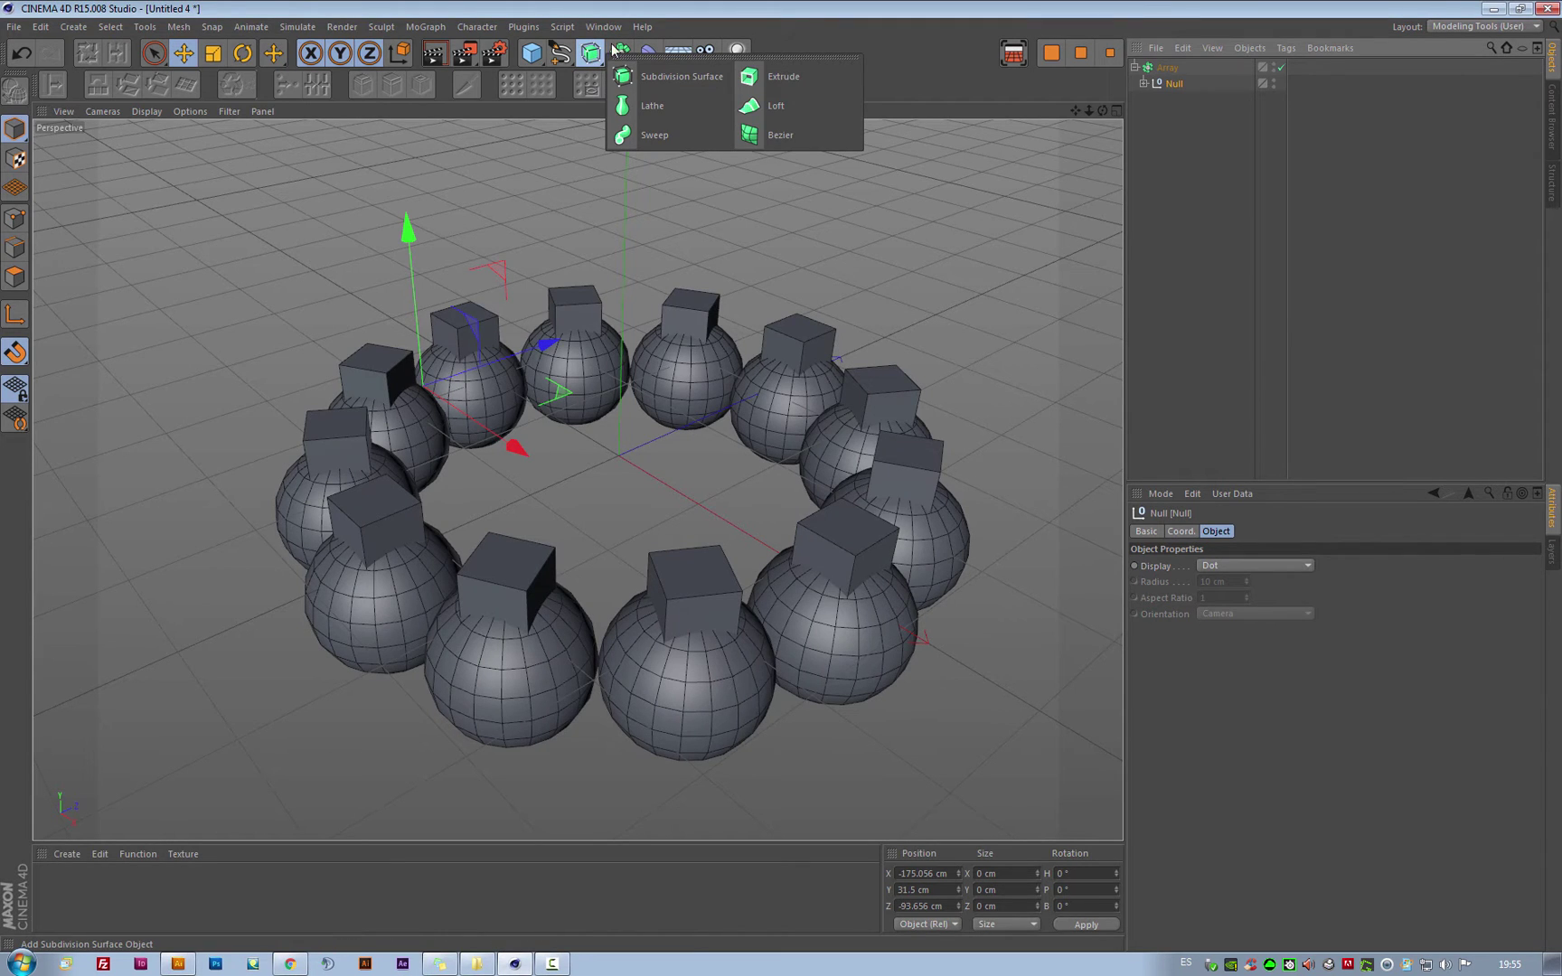
{"action": "left_click", "coordinate": [621, 55]}
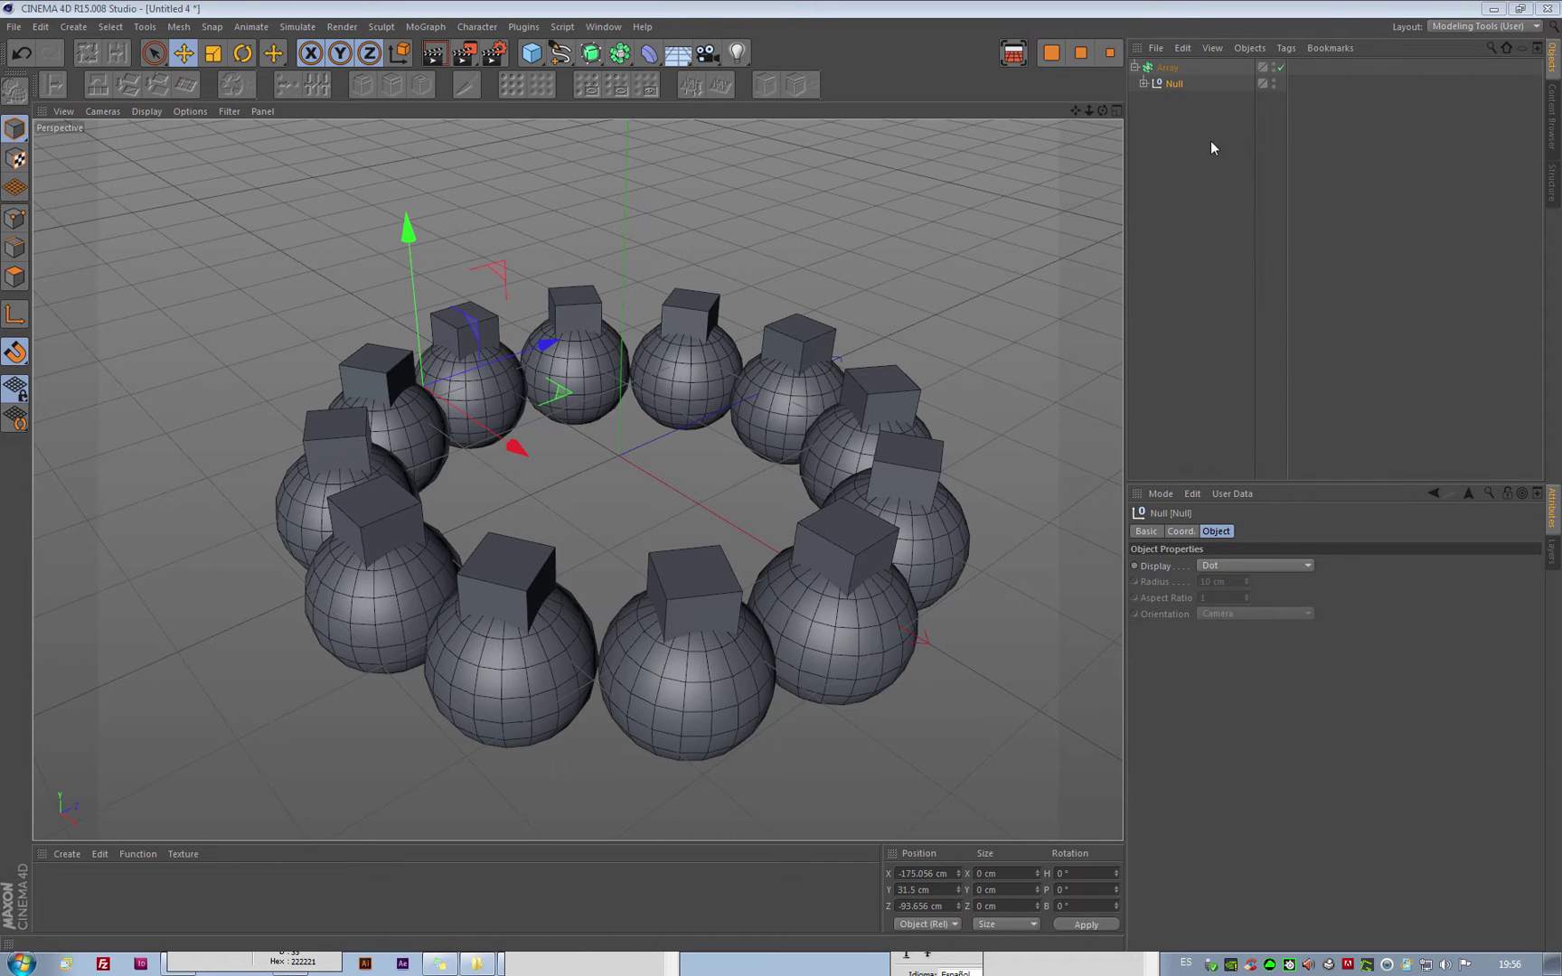
{"action": "left_click", "coordinate": [1144, 83]}
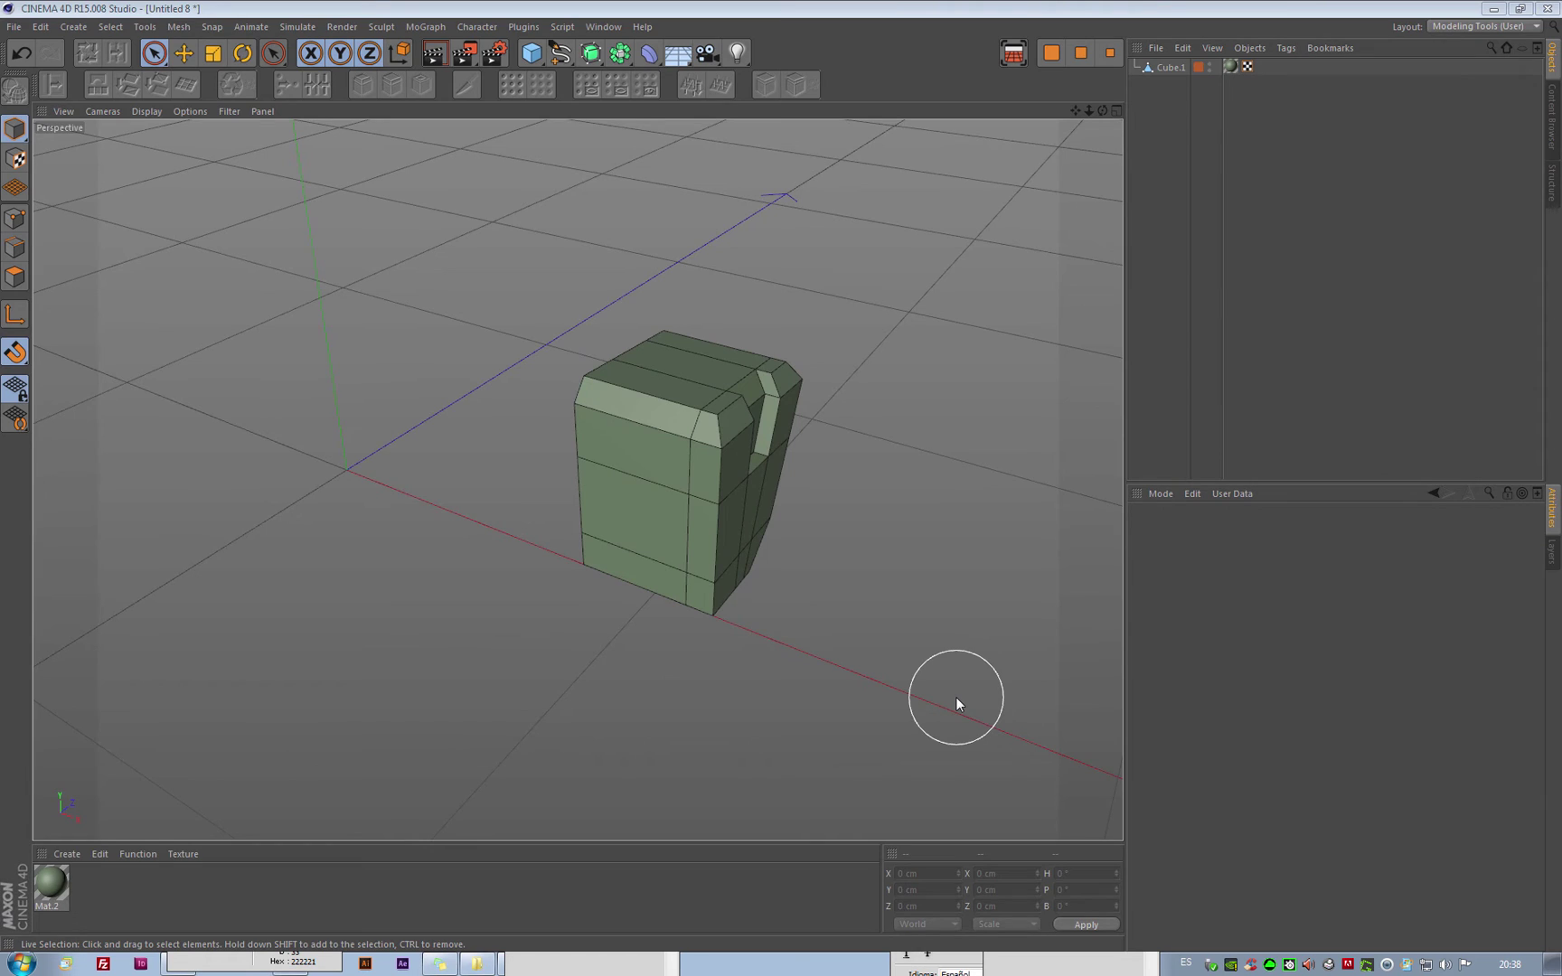
{"action": "left_click", "coordinate": [620, 53]}
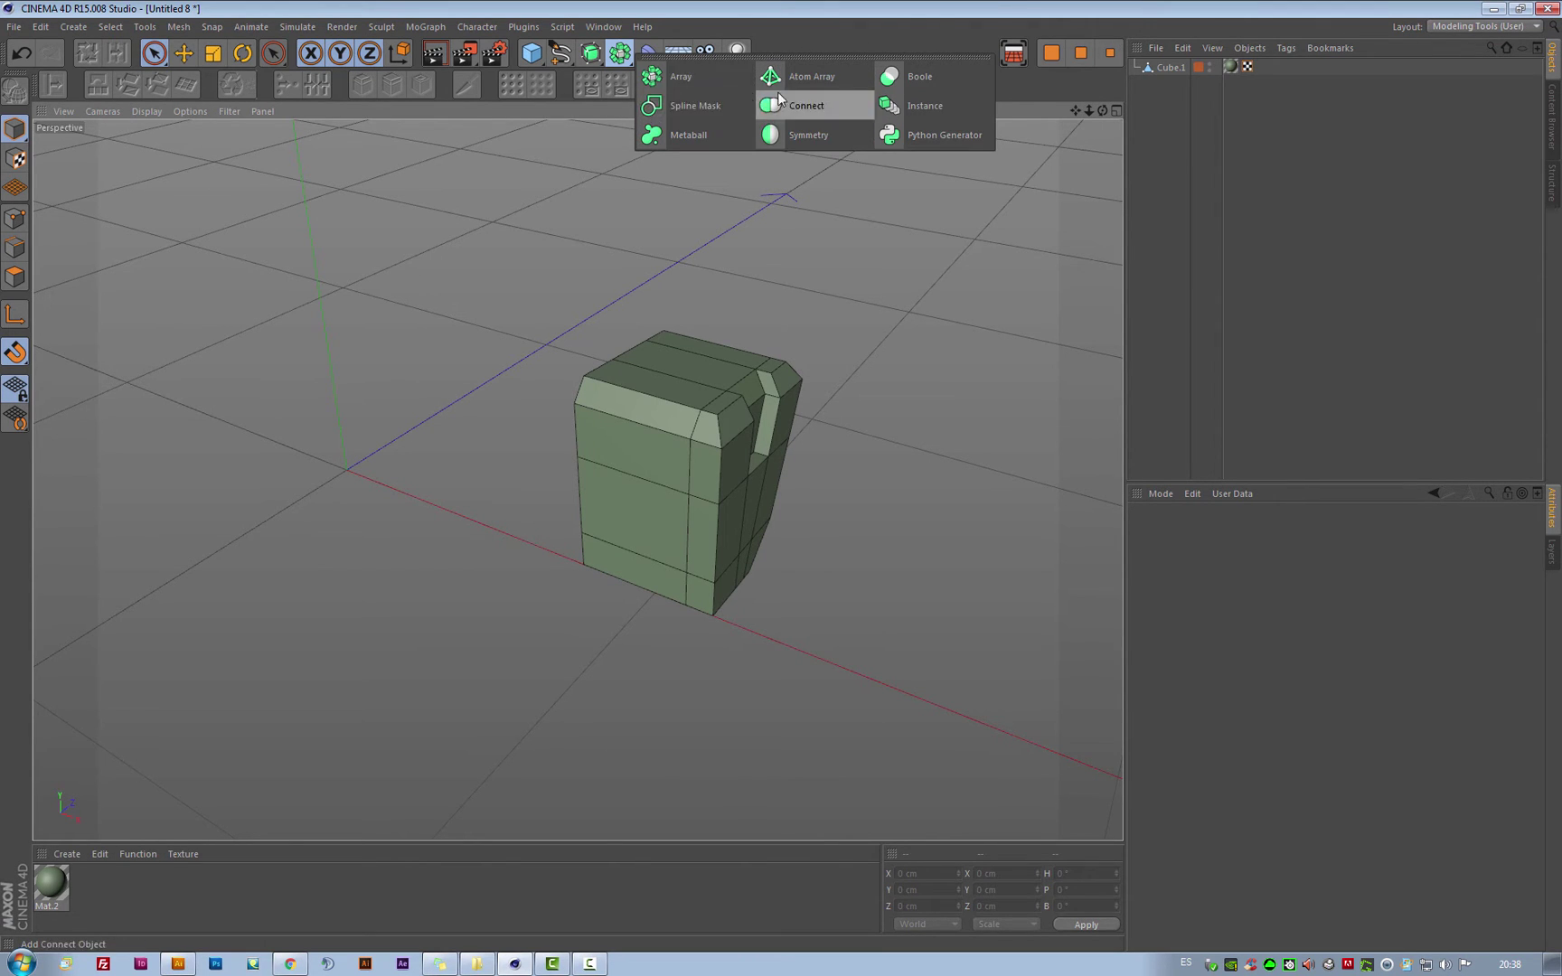
{"action": "left_click", "coordinate": [810, 134]}
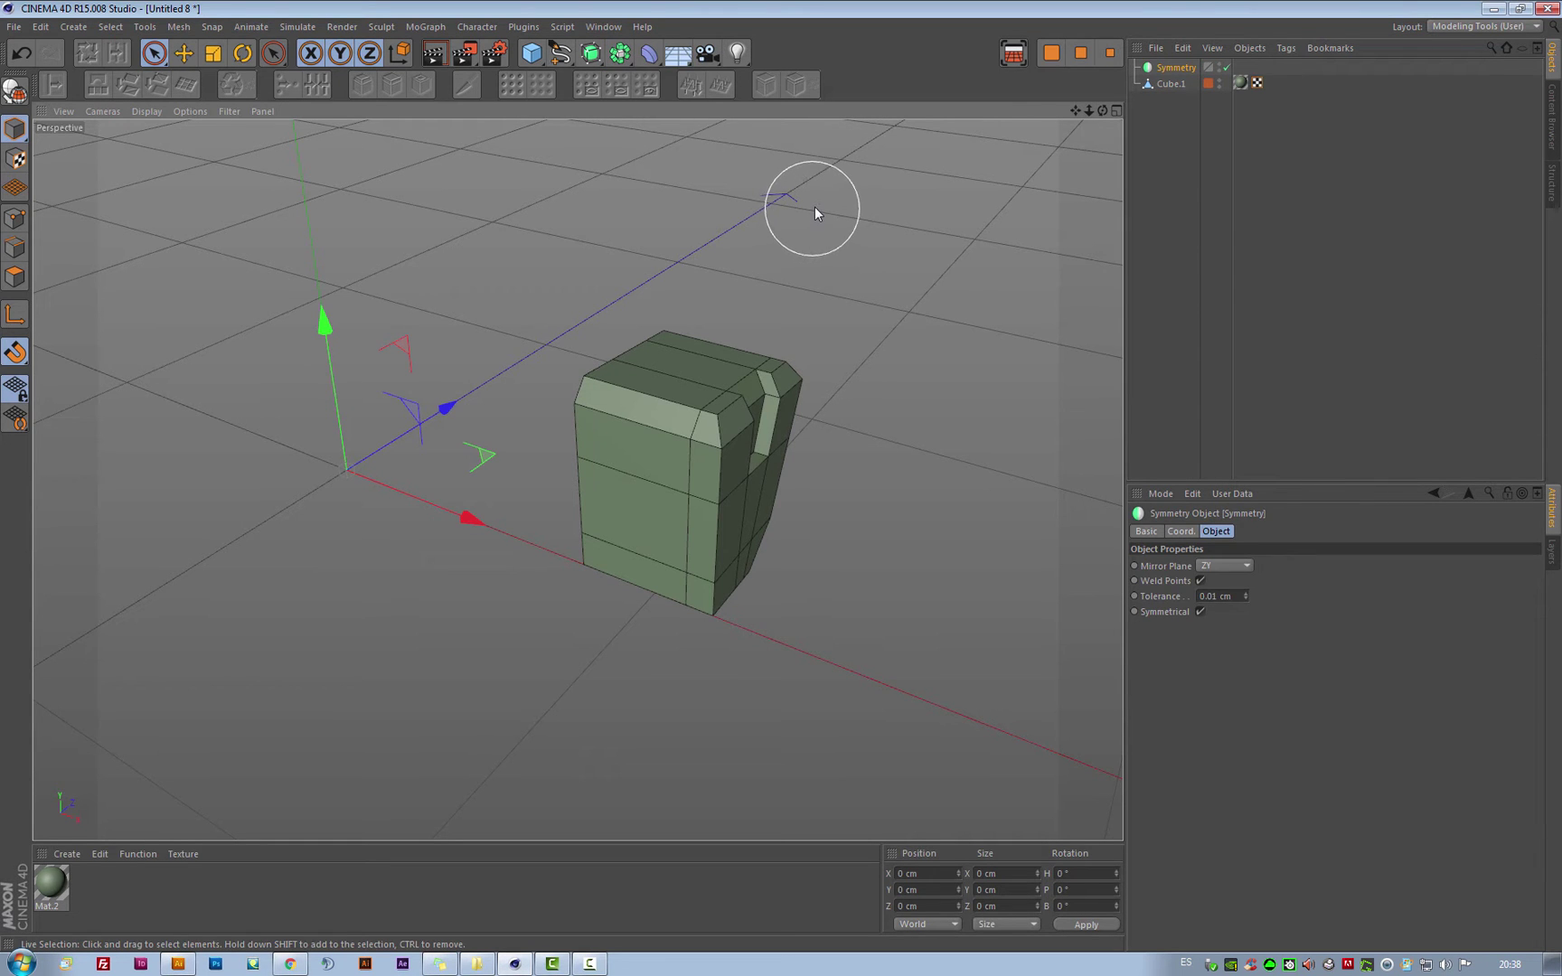
{"action": "key", "text": "ctrl+z"}
- Add a Symmetry object and make the Cube.1 half model its child
{"action": "left_click_drag", "start_coordinate": [609, 516], "coordinate": [676, 485], "text": "alt"}
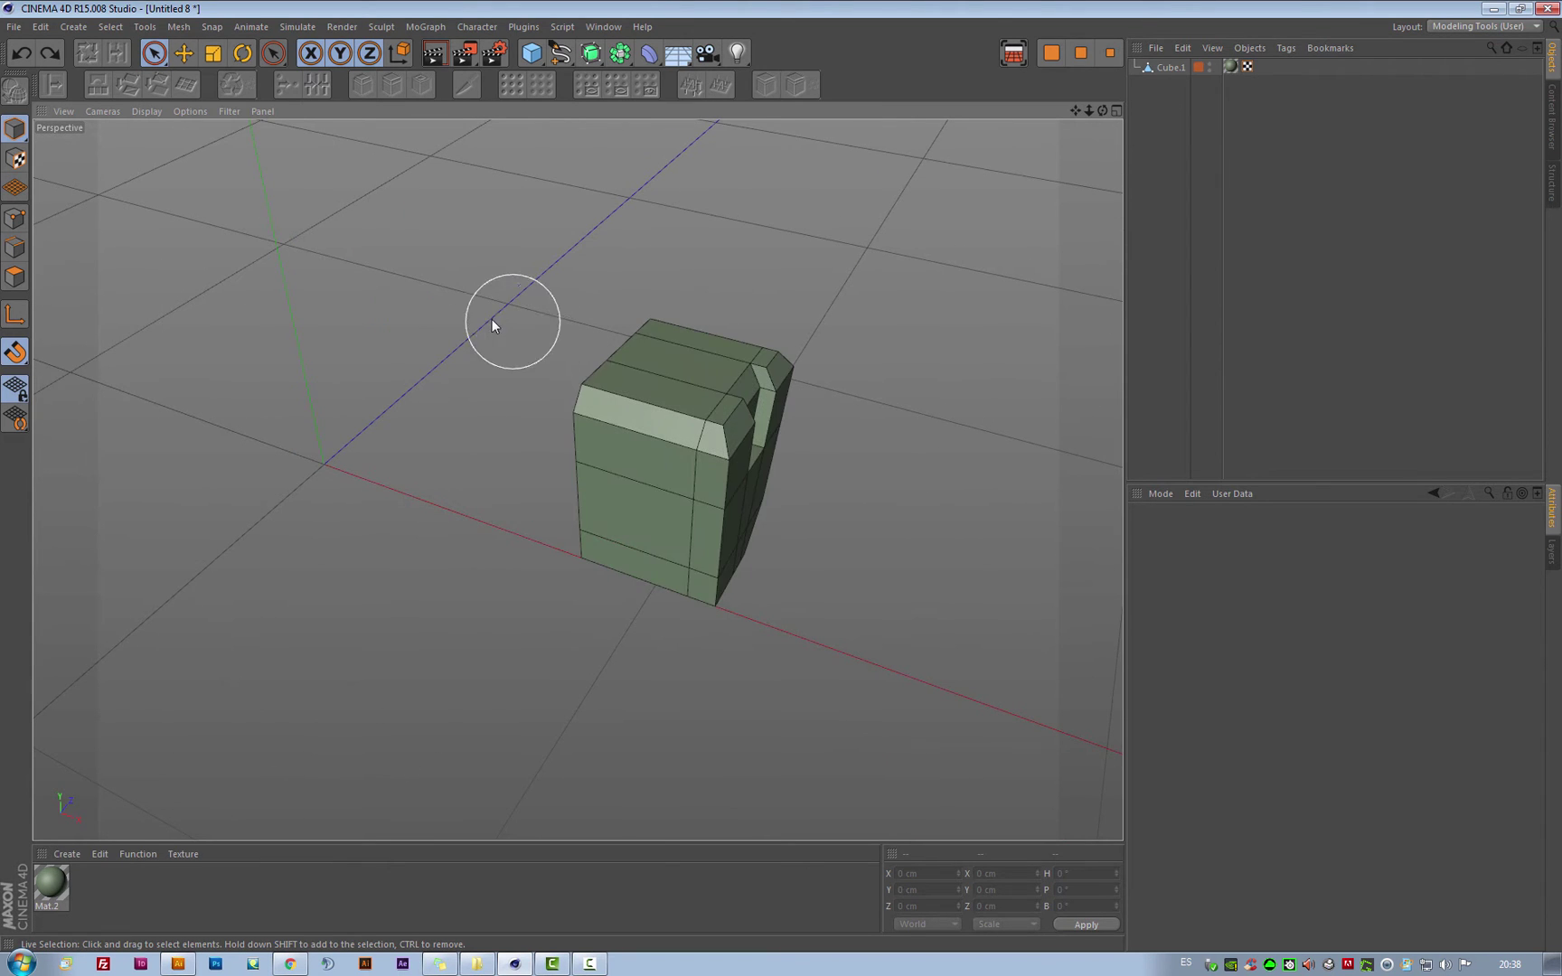
{"action": "left_click_drag", "start_coordinate": [492, 325], "coordinate": [829, 416], "text": "alt"}
{"action": "left_click_drag", "start_coordinate": [607, 501], "coordinate": [469, 390], "text": "alt"}
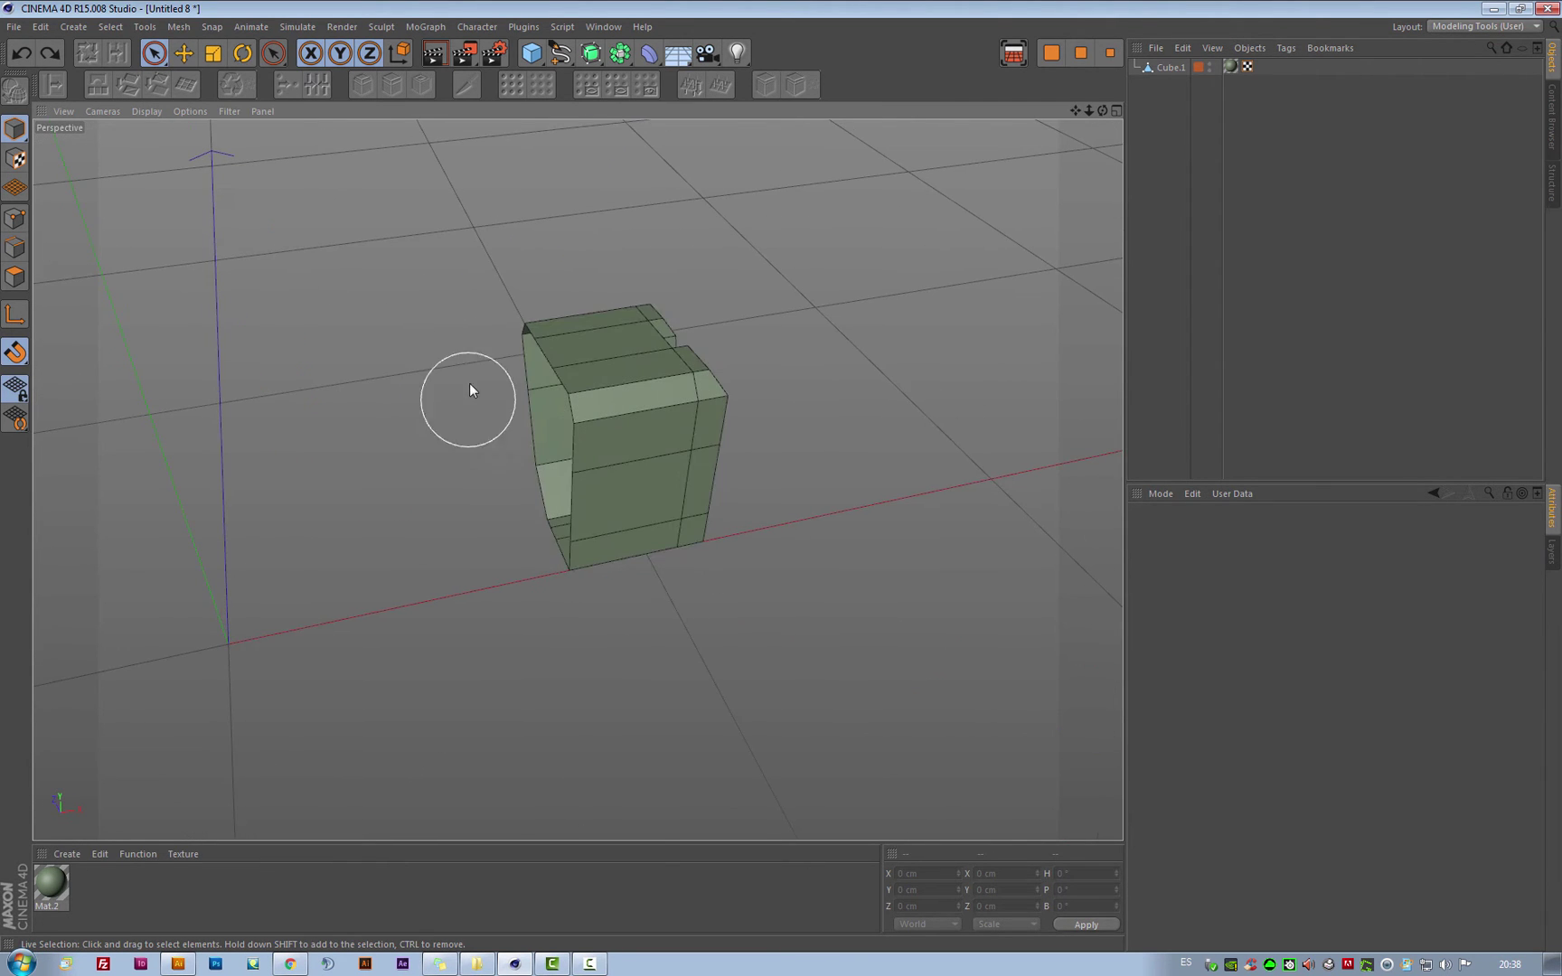
{"action": "left_click_drag", "start_coordinate": [583, 416], "coordinate": [732, 383], "text": "alt"}
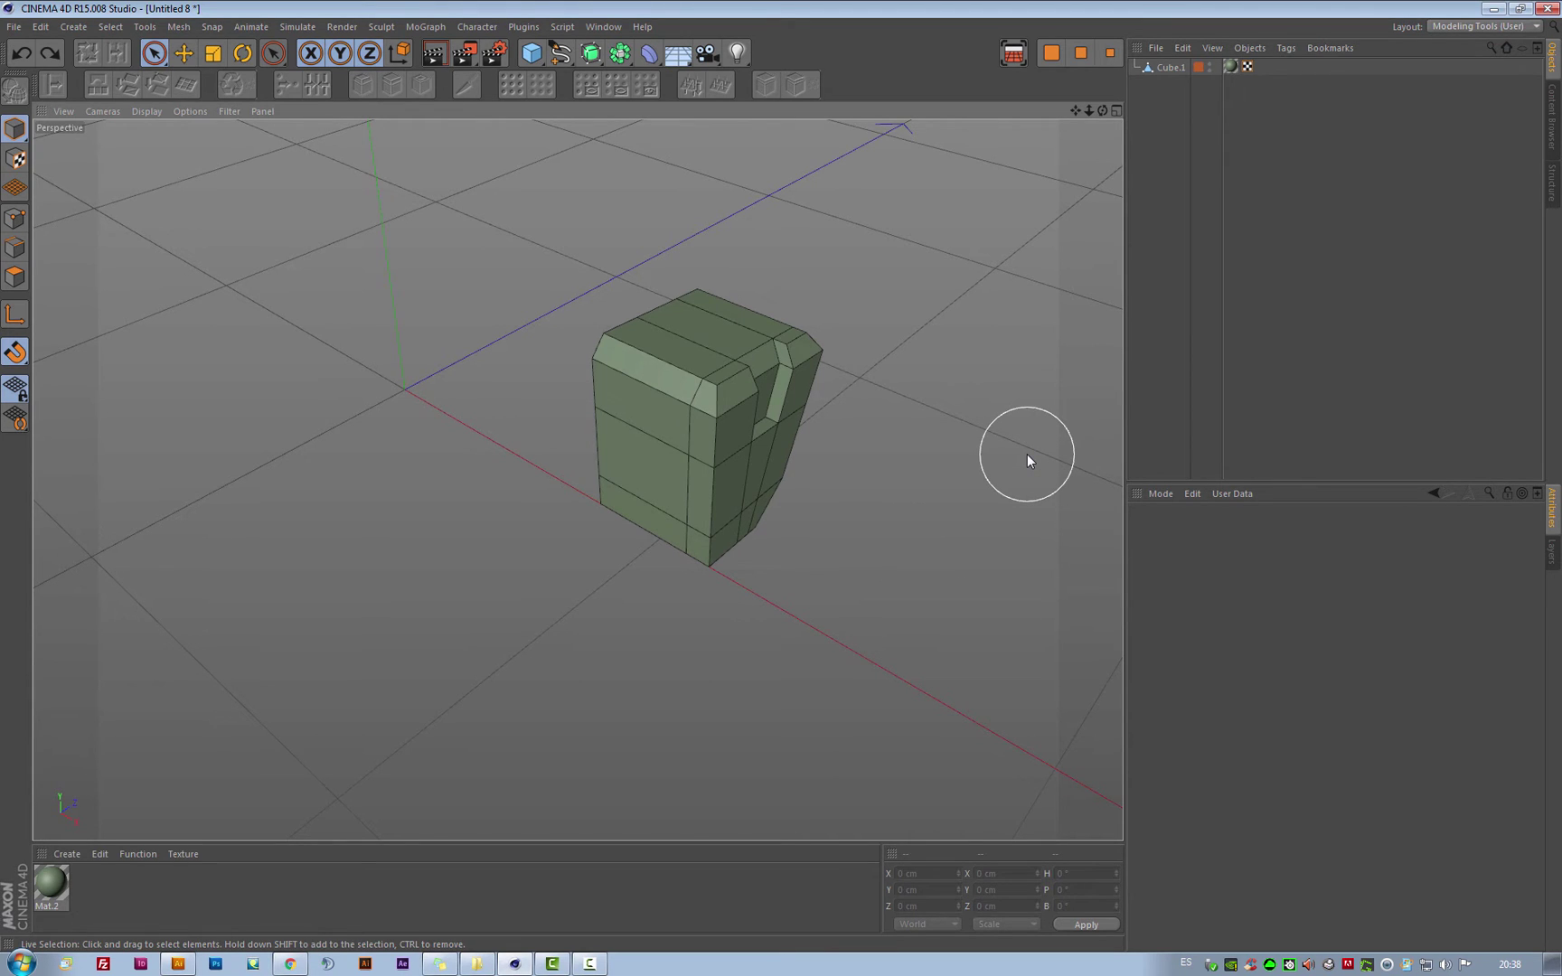
{"action": "left_click", "coordinate": [621, 54]}
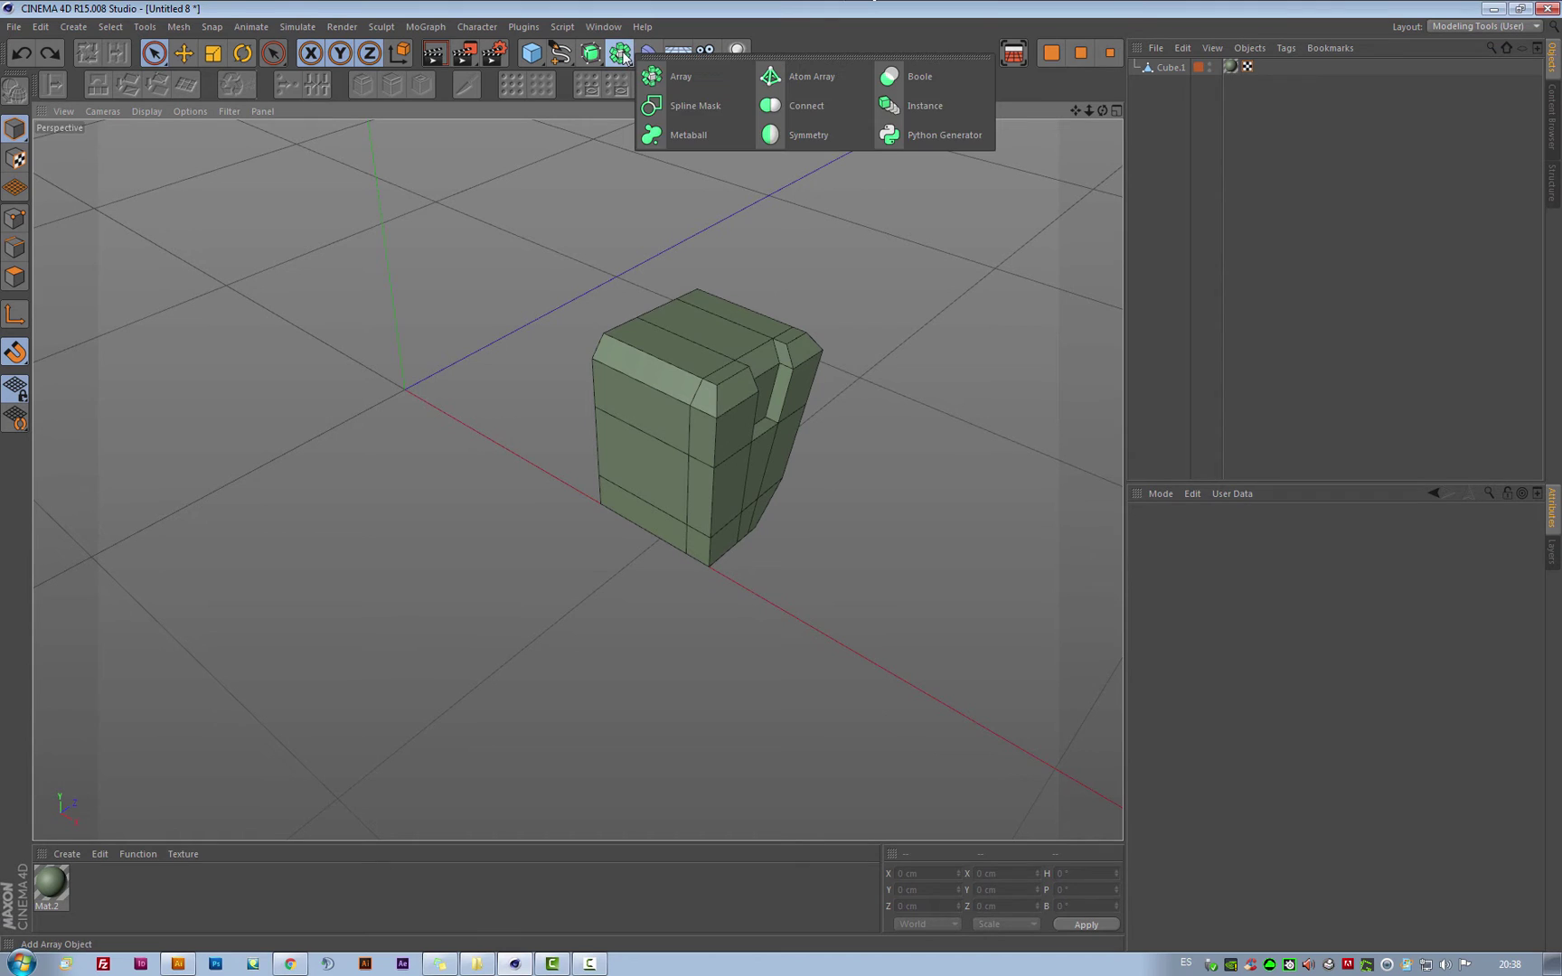
{"action": "left_click", "coordinate": [838, 133]}
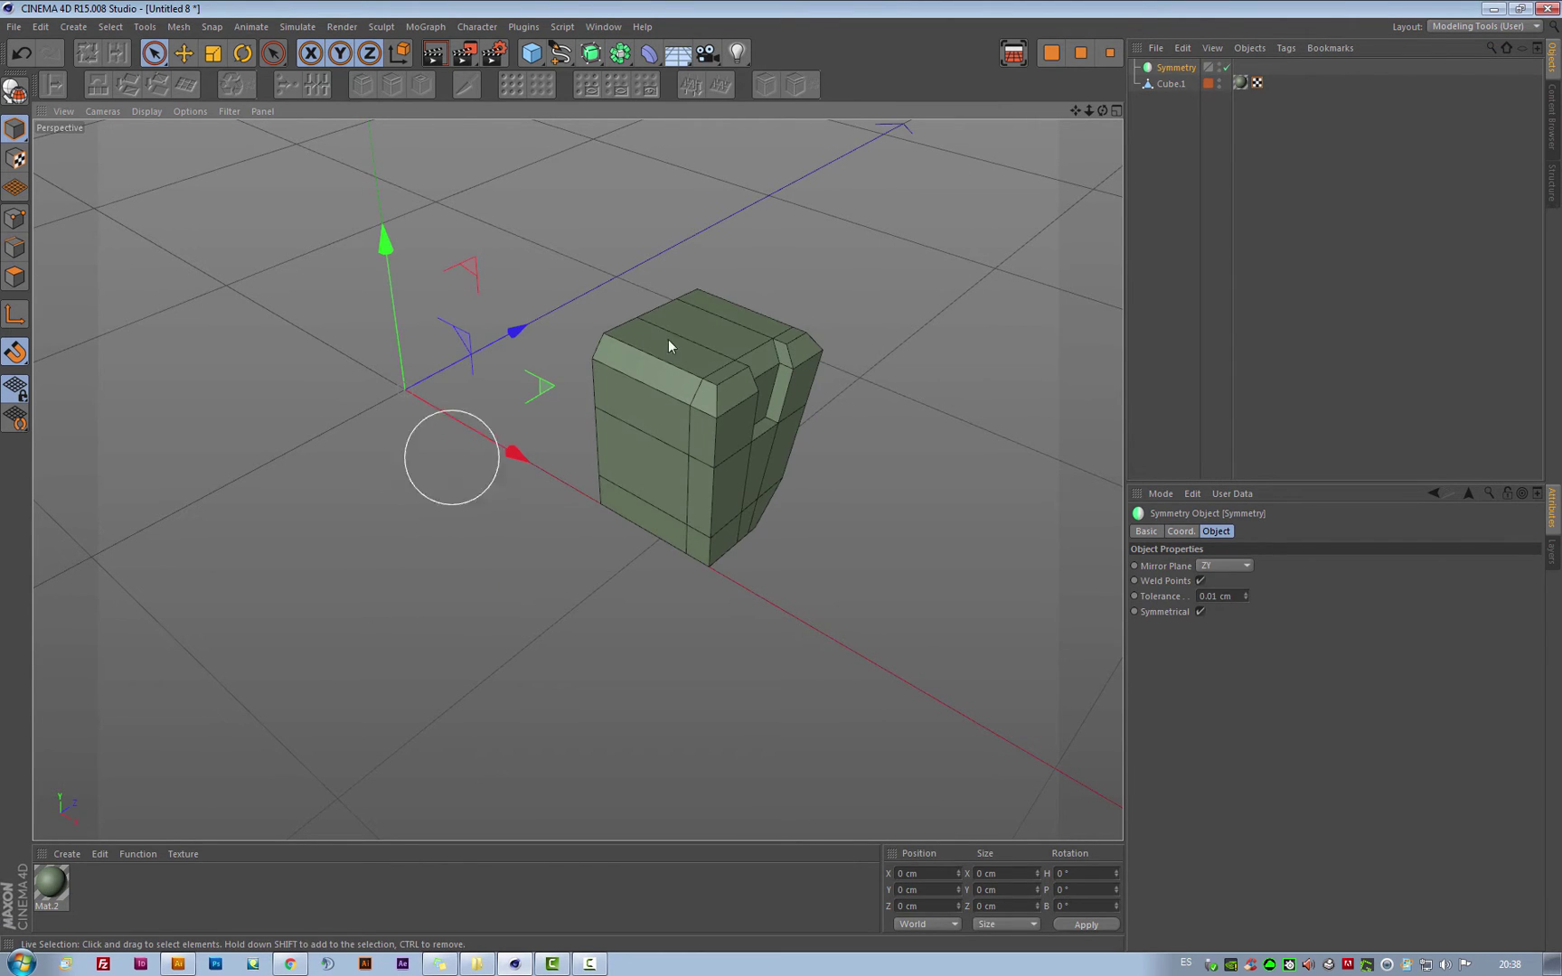
{"action": "scroll", "coordinate": [633, 330], "scroll_direction": "down", "scroll_amount": 5}
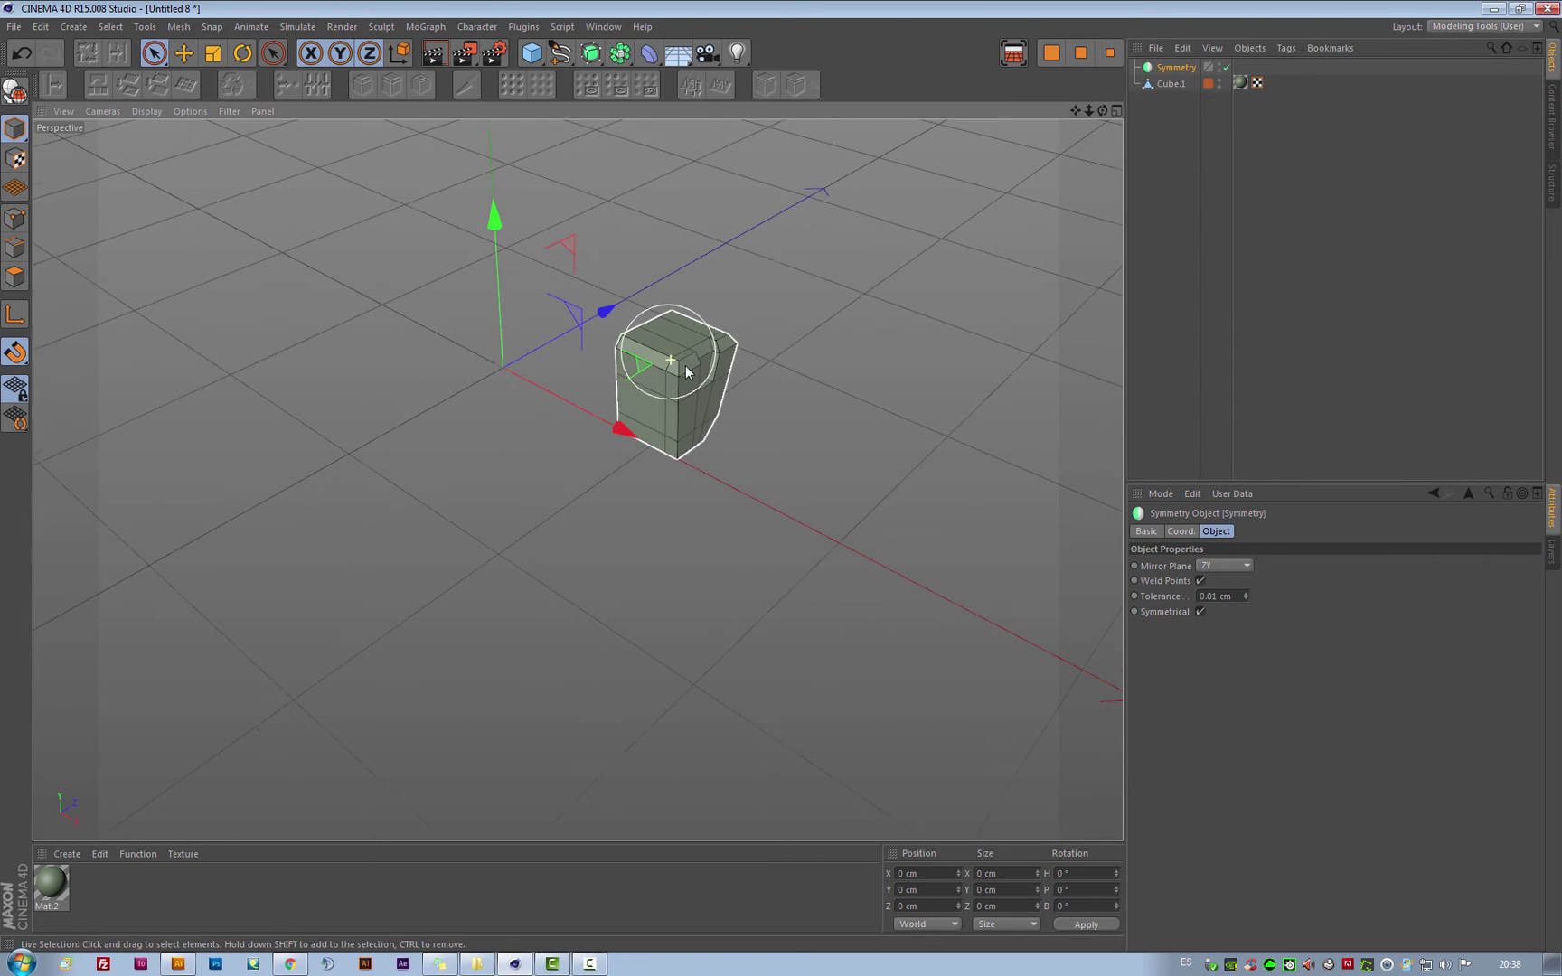
{"action": "middle_click_drag", "start_coordinate": [686, 359], "coordinate": [748, 376], "text": "alt"}
{"action": "scroll", "coordinate": [614, 383], "scroll_direction": "up", "scroll_amount": 2}
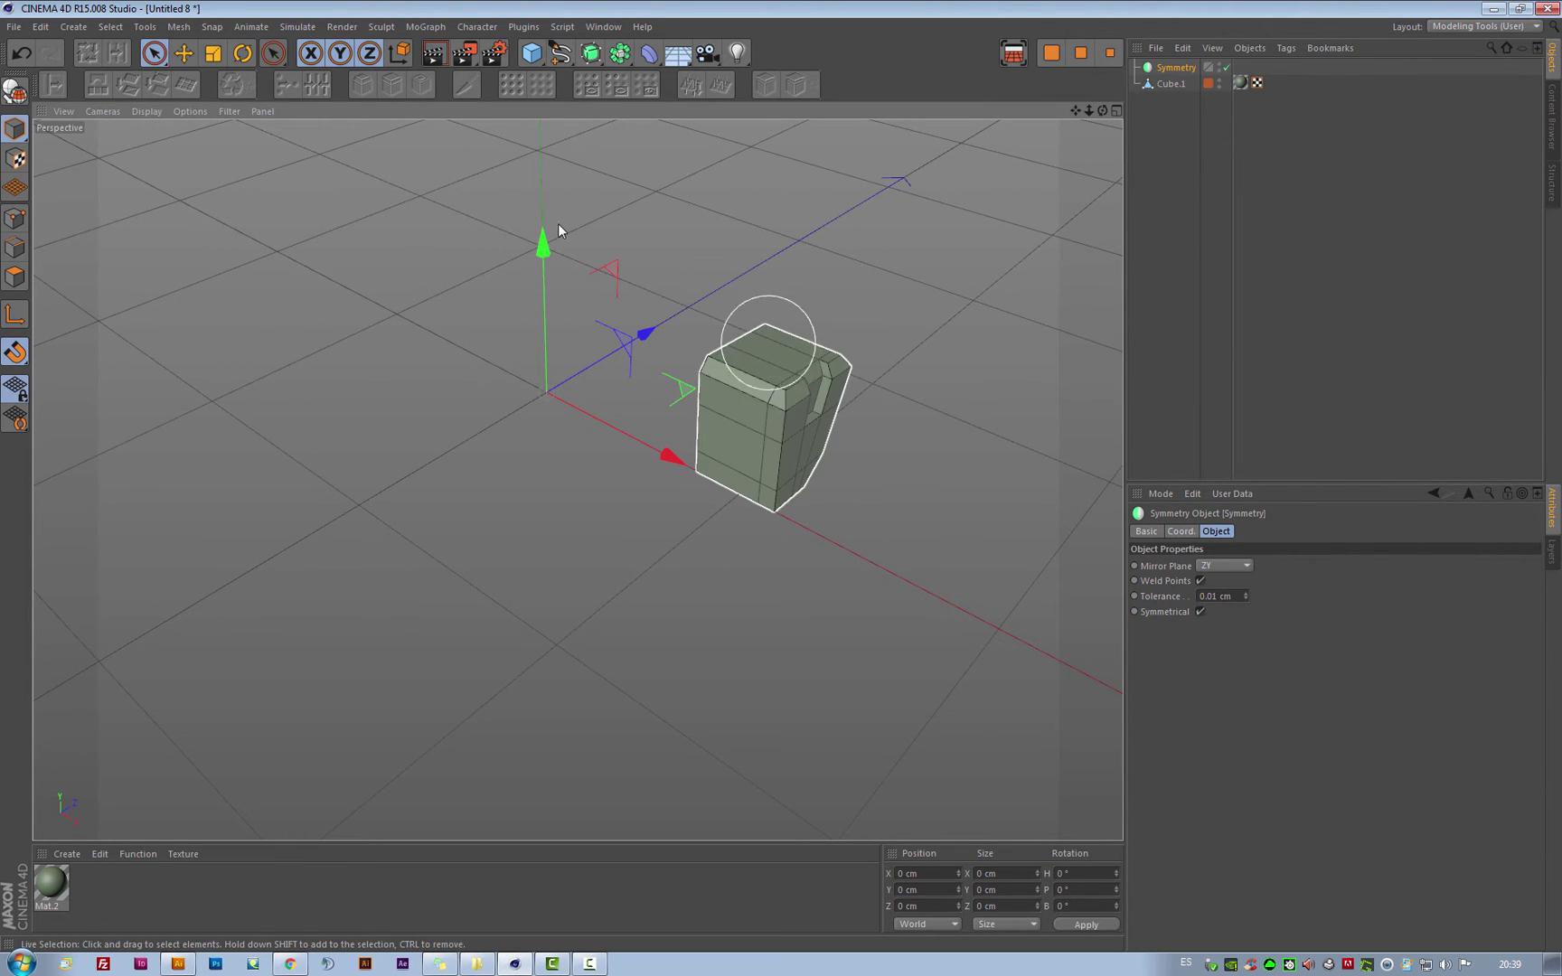
{"action": "left_click_drag", "start_coordinate": [1171, 84], "coordinate": [1176, 65]}
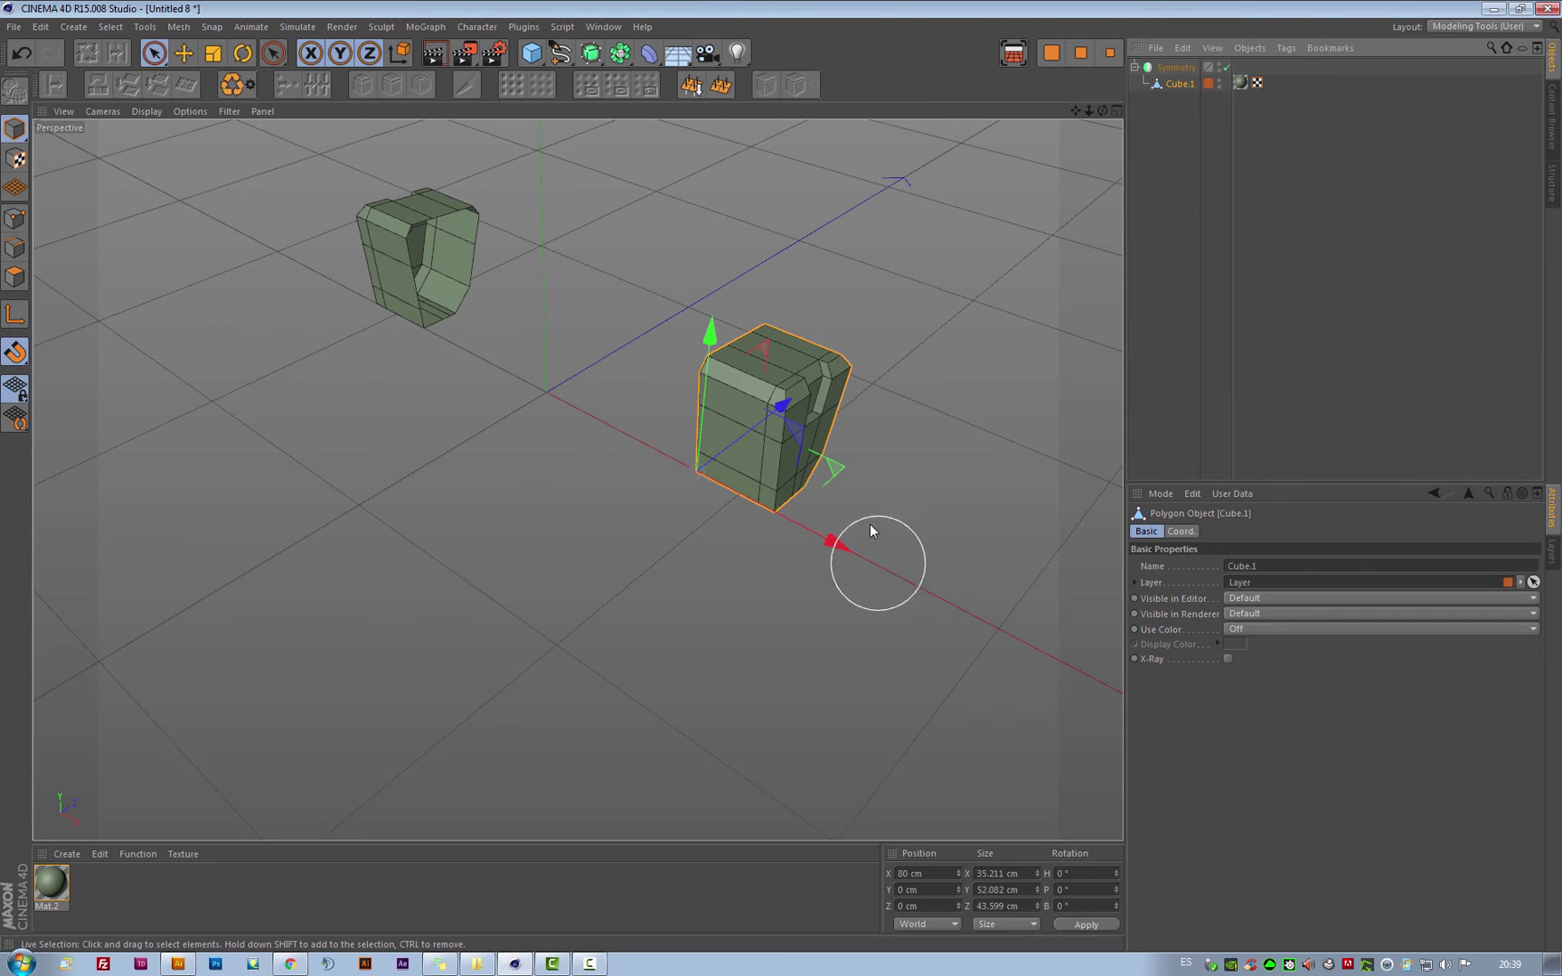
- Try moving Cube.1 along the X axis, then the Symmetry object along X, undoing each move
{"action": "left_click_drag", "start_coordinate": [849, 545], "coordinate": [722, 481]}
{"action": "key", "text": "ctrl+z"}
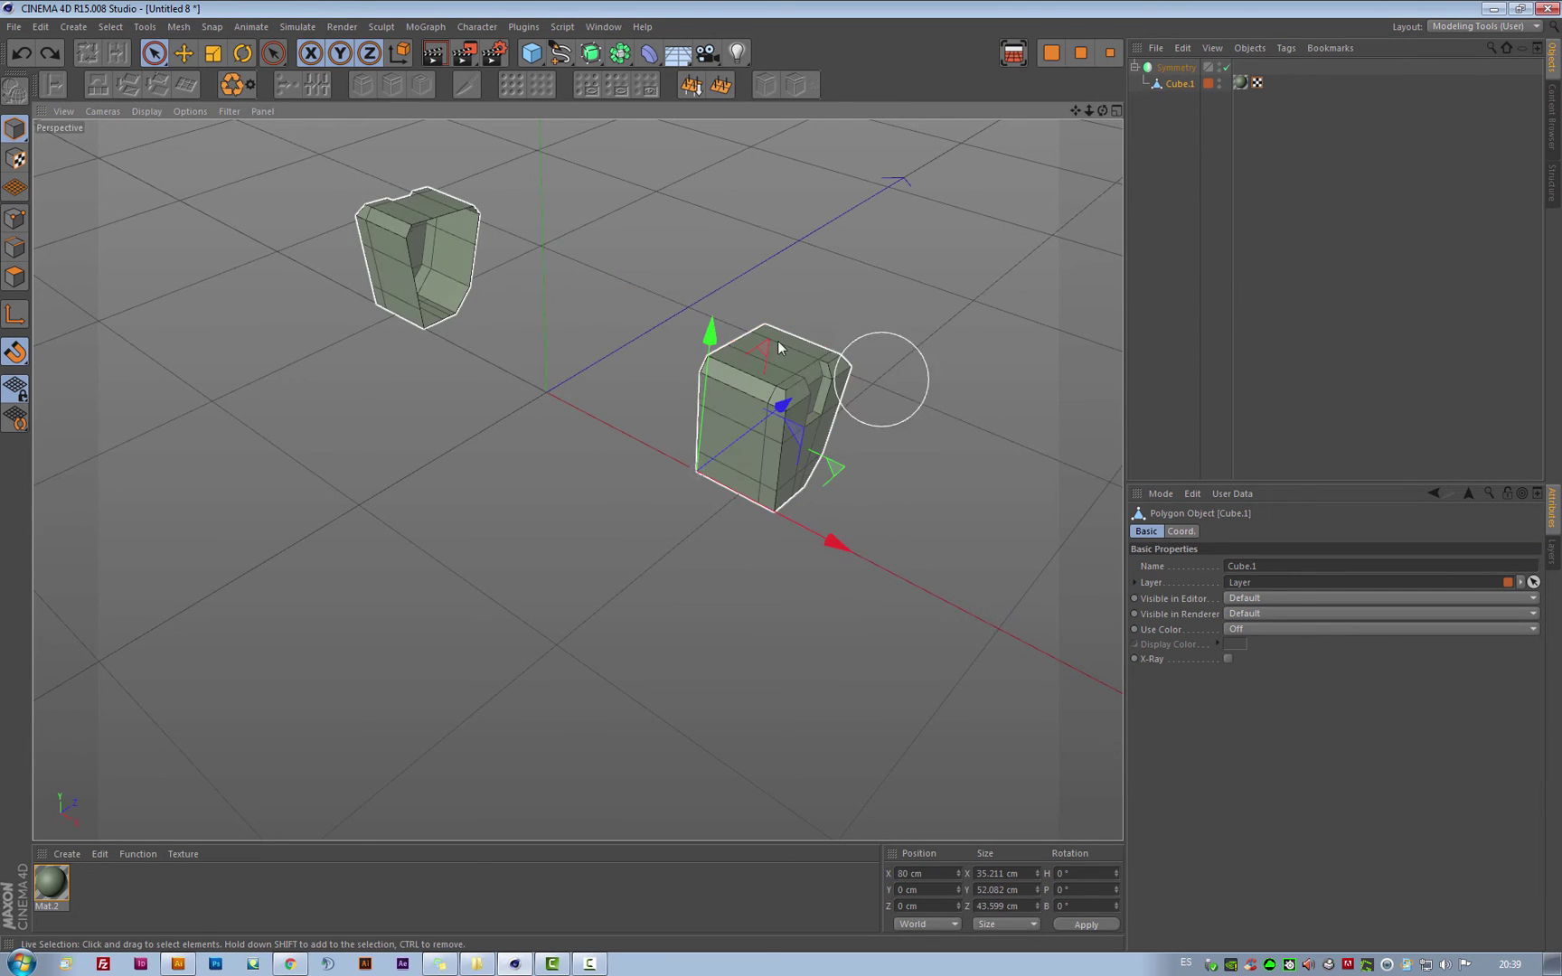
{"action": "left_click", "coordinate": [1175, 67]}
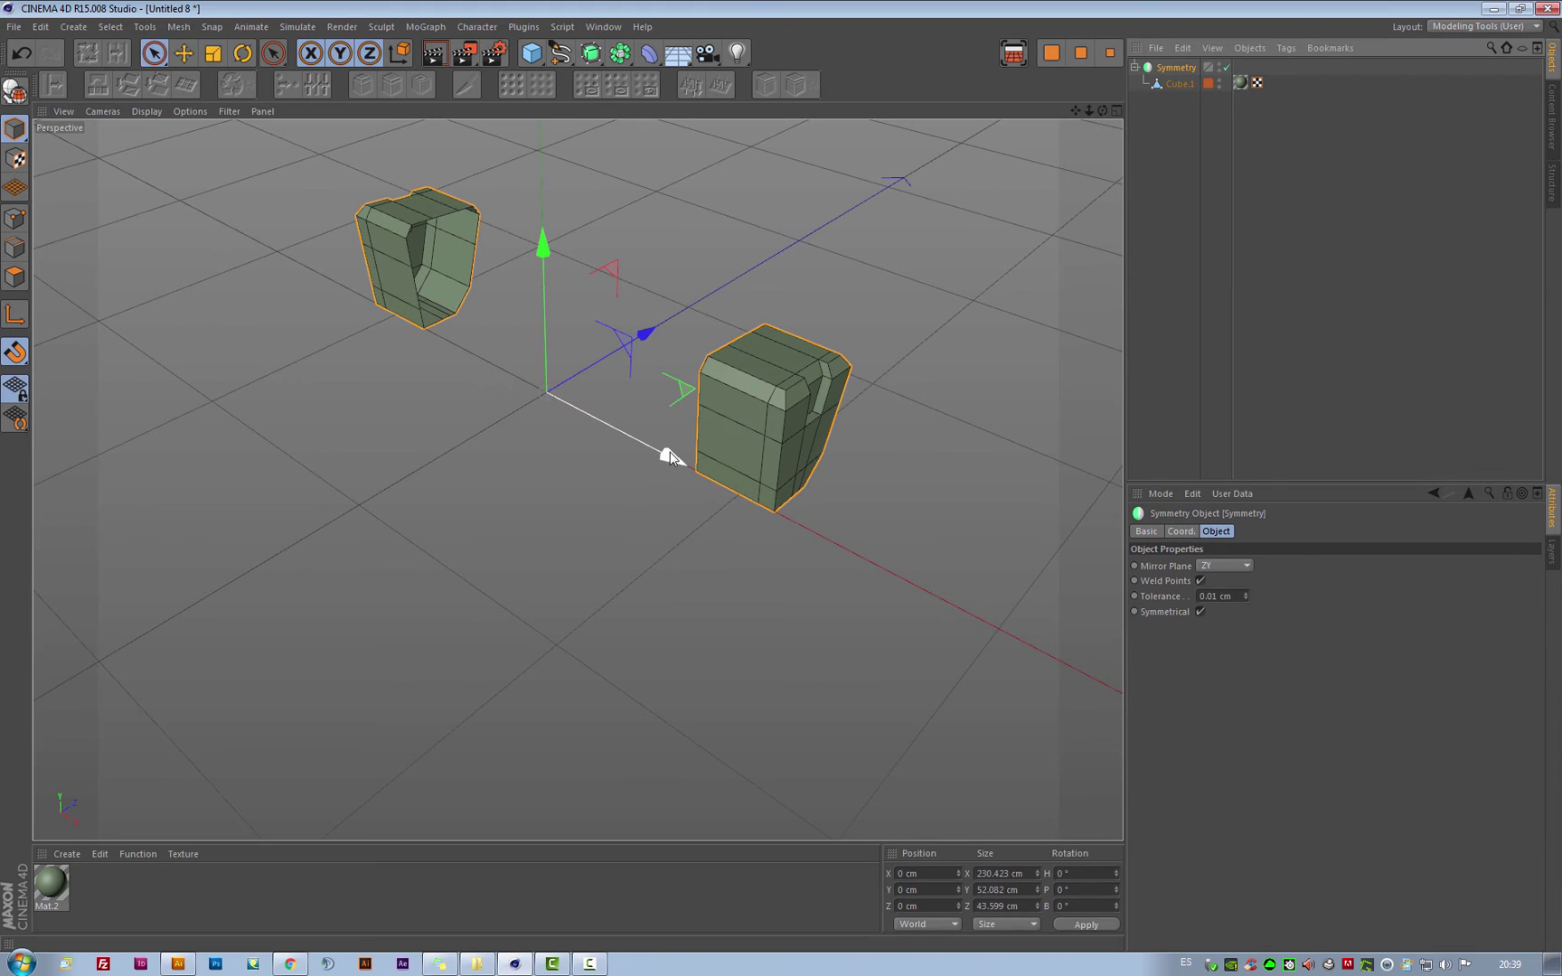
{"action": "left_click_drag", "start_coordinate": [669, 457], "coordinate": [764, 486]}
{"action": "key", "text": "ctrl+z"}
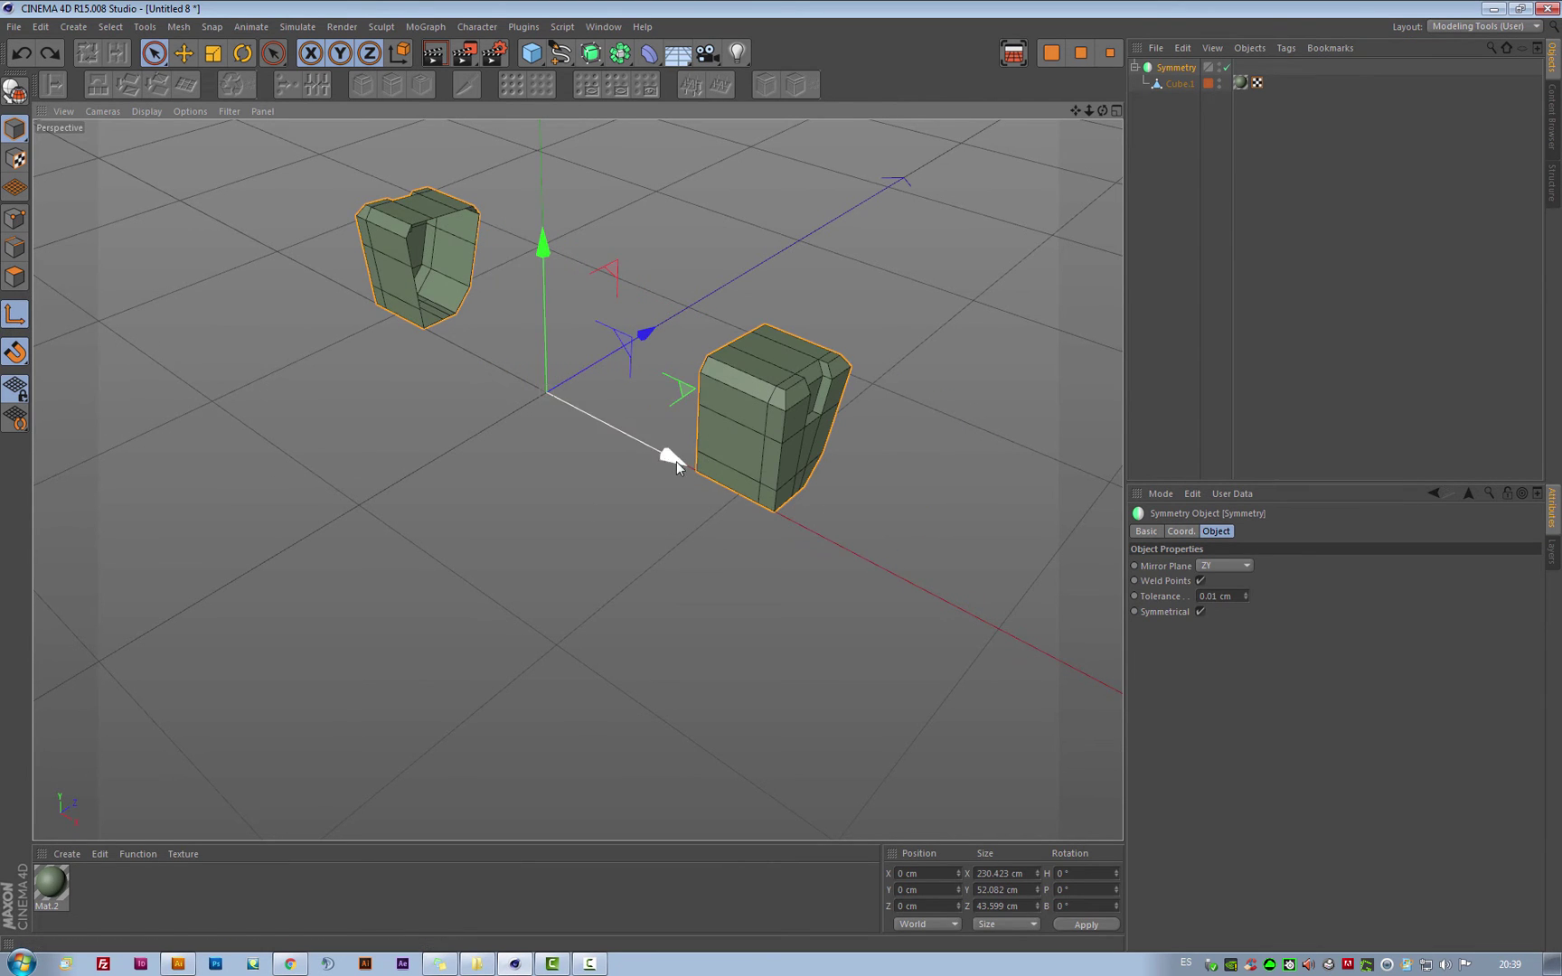
- Enable axis mode and move the Symmetry object's axis along X to 80 cm, at the open edge of Cube.1
{"action": "left_click_drag", "start_coordinate": [676, 461], "coordinate": [841, 524]}
{"action": "middle_click", "coordinate": [854, 492]}
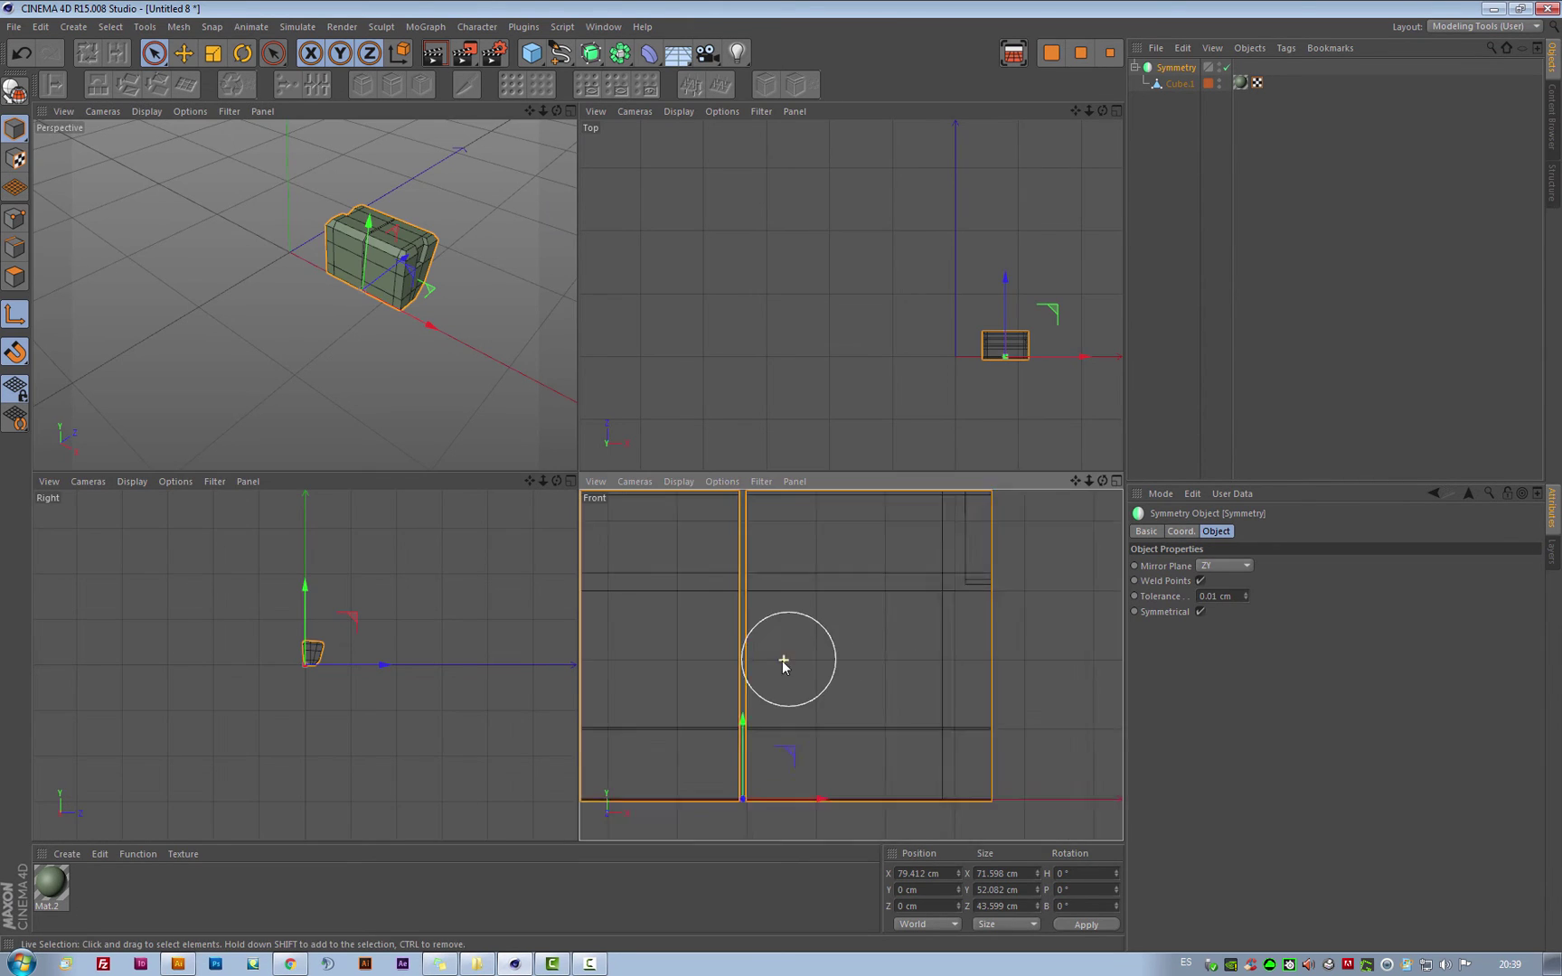
{"action": "scroll", "coordinate": [783, 661], "scroll_direction": "up", "scroll_amount": 2}
{"action": "middle_click_drag", "start_coordinate": [785, 657], "coordinate": [783, 463], "text": "alt"}
{"action": "scroll", "coordinate": [781, 674], "scroll_direction": "up", "scroll_amount": 4}
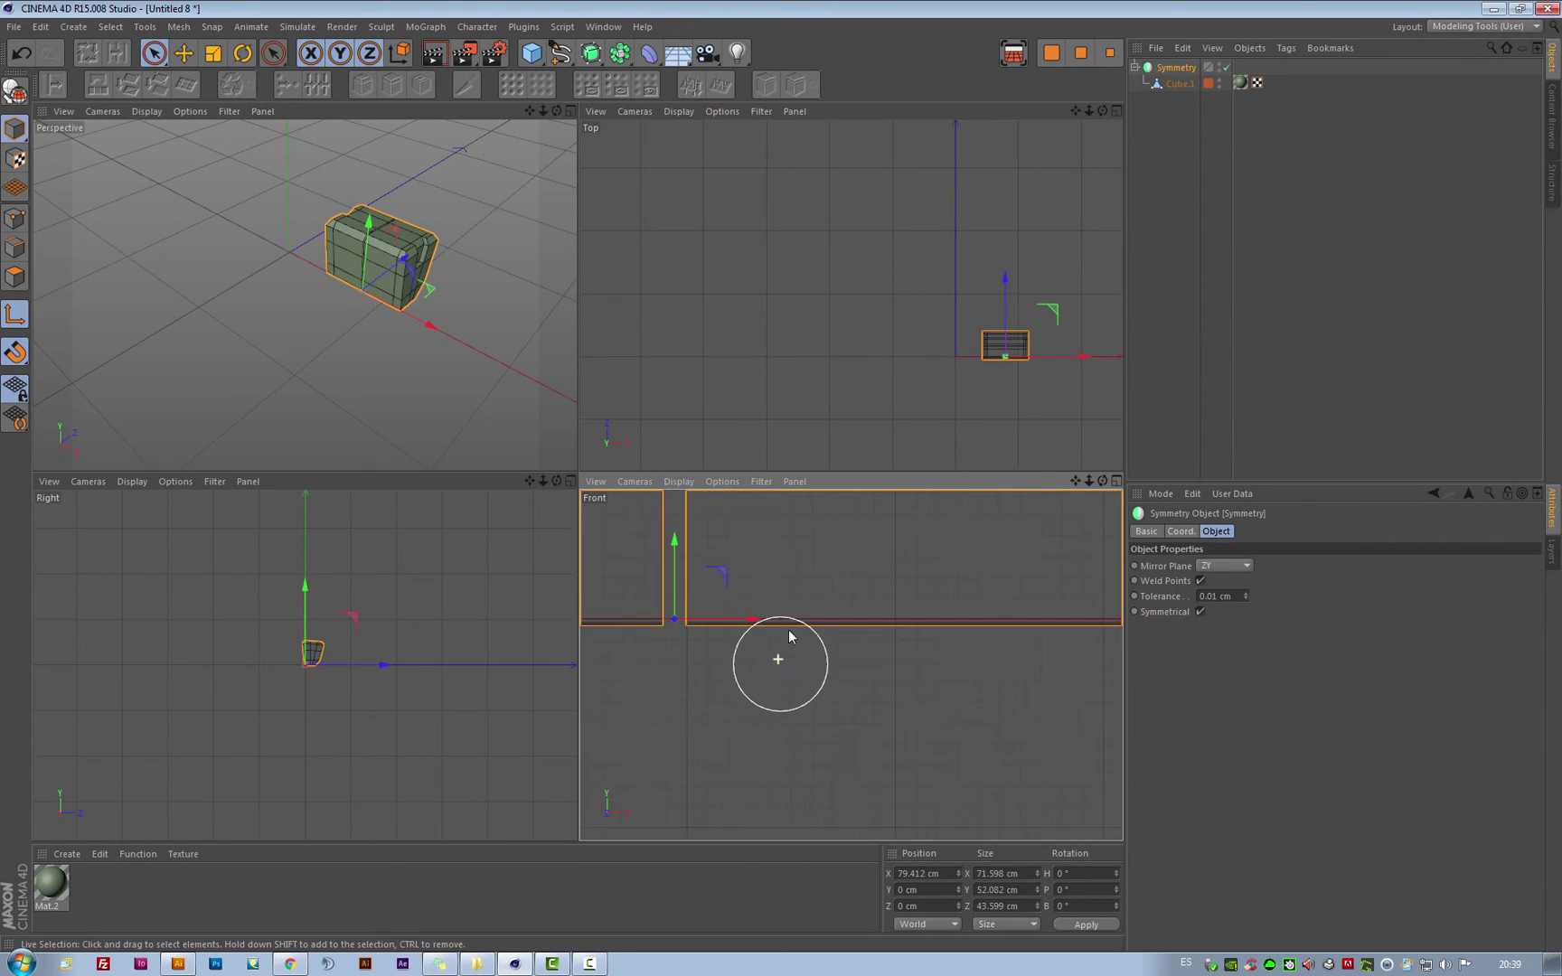
{"action": "scroll", "coordinate": [789, 634], "scroll_direction": "up", "scroll_amount": 2}
{"action": "middle_click_drag", "start_coordinate": [789, 650], "coordinate": [887, 677], "text": "alt"}
{"action": "scroll", "coordinate": [887, 676], "scroll_direction": "up", "scroll_amount": 1}
{"action": "left_click_drag", "start_coordinate": [866, 641], "coordinate": [891, 640]}
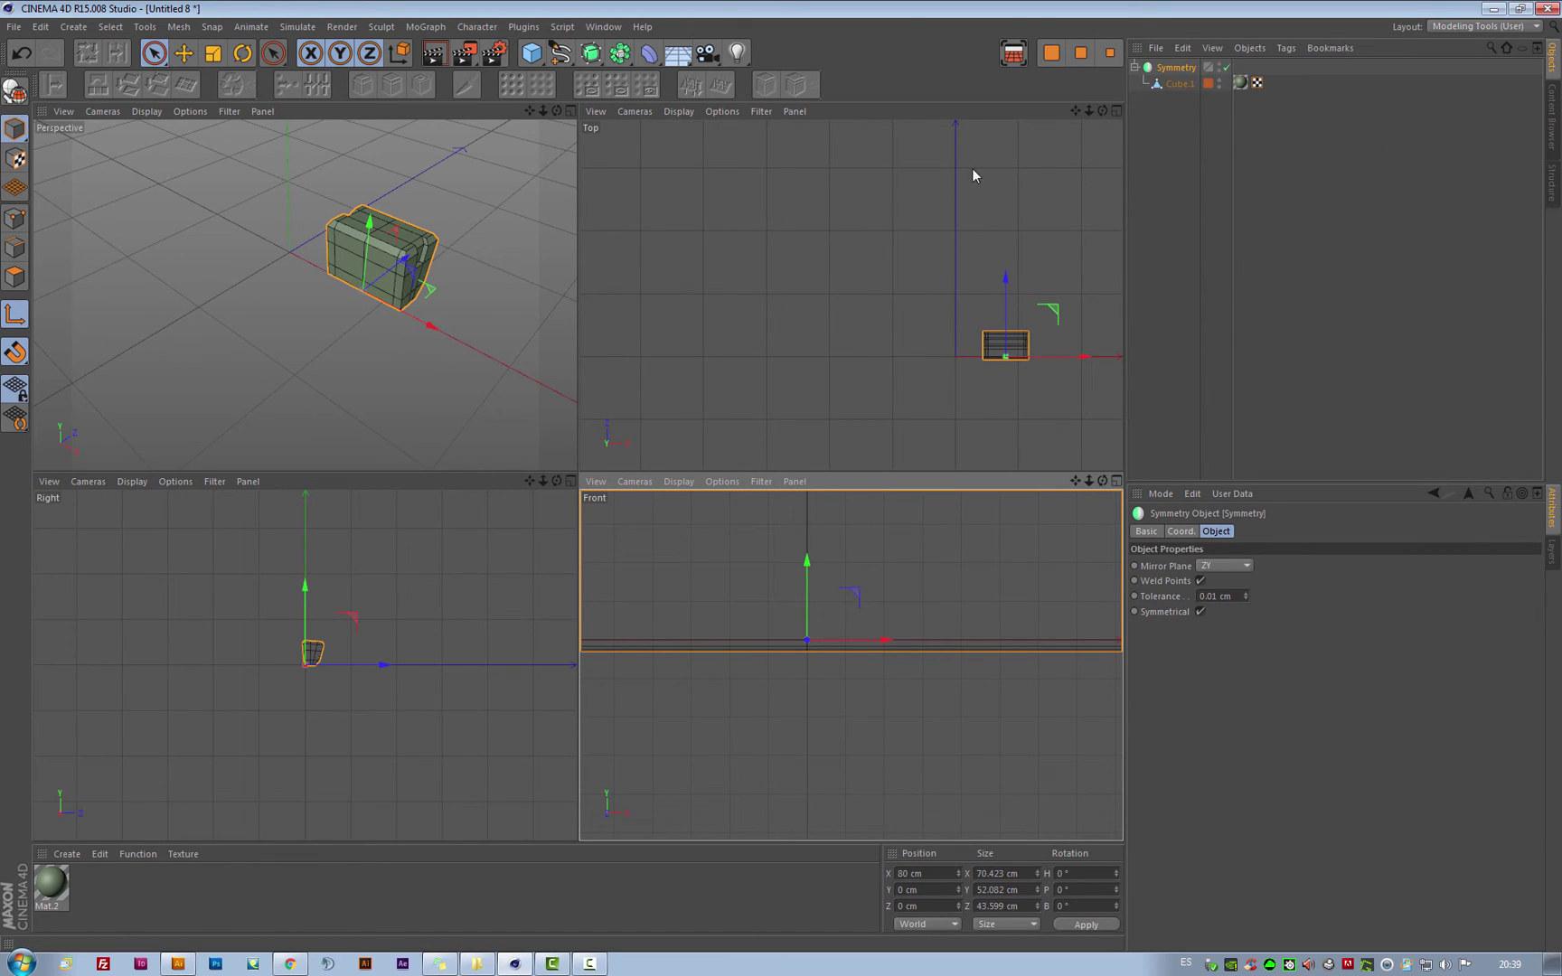
{"action": "middle_click", "coordinate": [428, 331]}
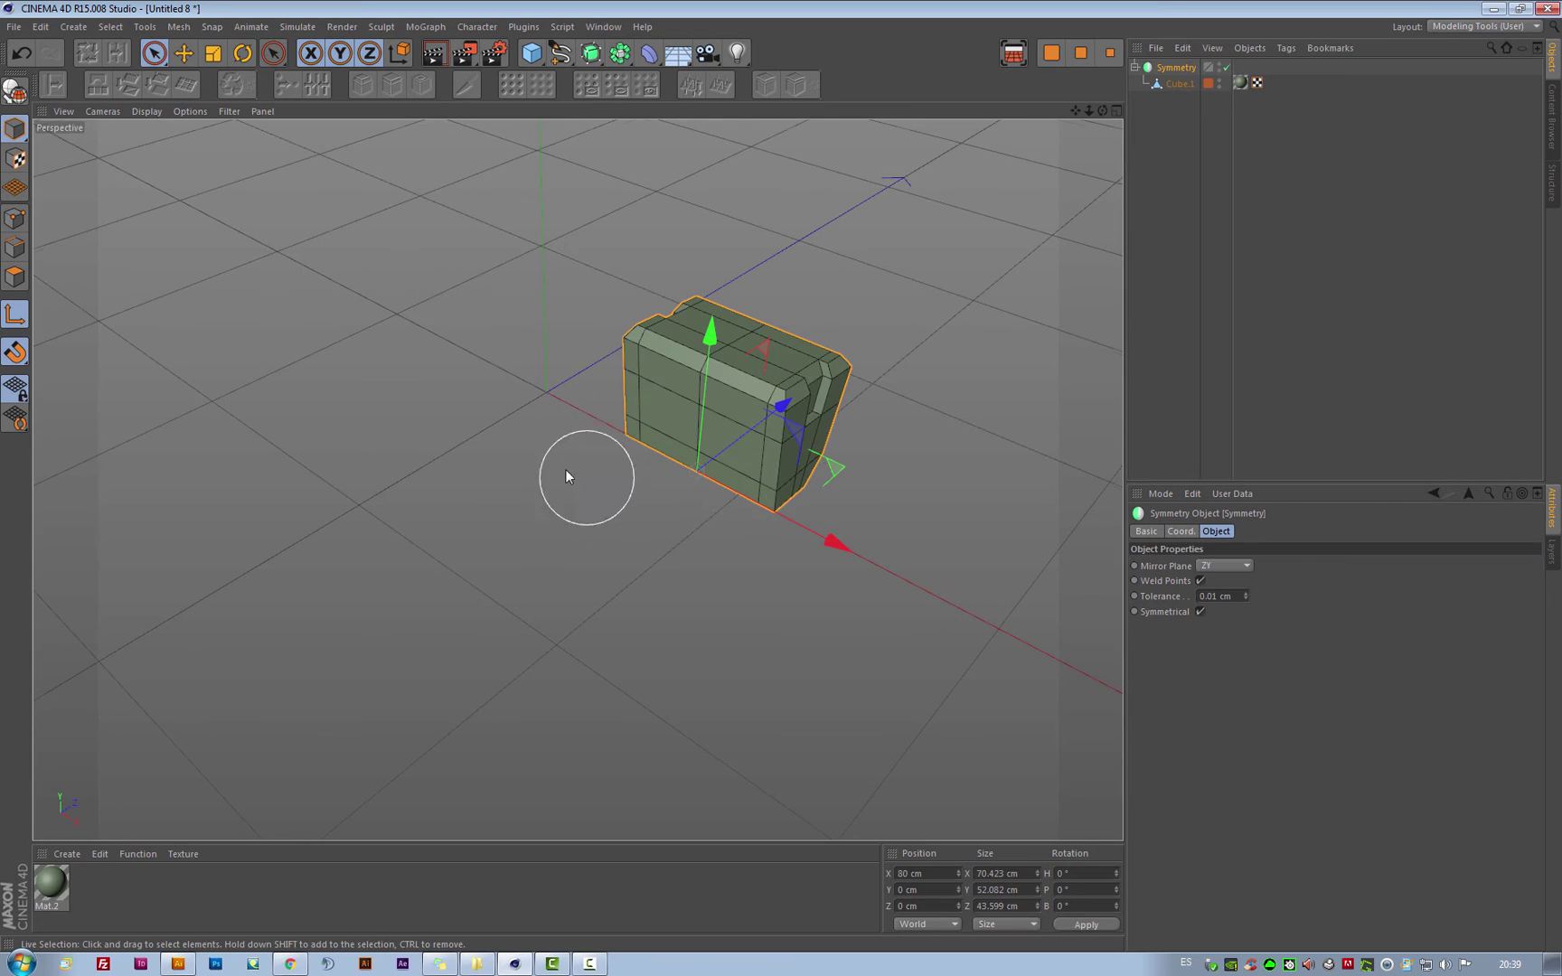
- Switch to polygon mode on Cube.1 and select the middle polygon on its top face
{"action": "mouse_move", "coordinate": [576, 478]}
{"action": "left_mouse_down", "text": "alt"}
{"action": "mouse_move", "coordinate": [864, 412]}
{"action": "mouse_move", "coordinate": [509, 438]}
{"action": "left_mouse_up", "text": "alt"}
{"action": "scroll", "coordinate": [779, 361], "scroll_direction": "up", "scroll_amount": 3}
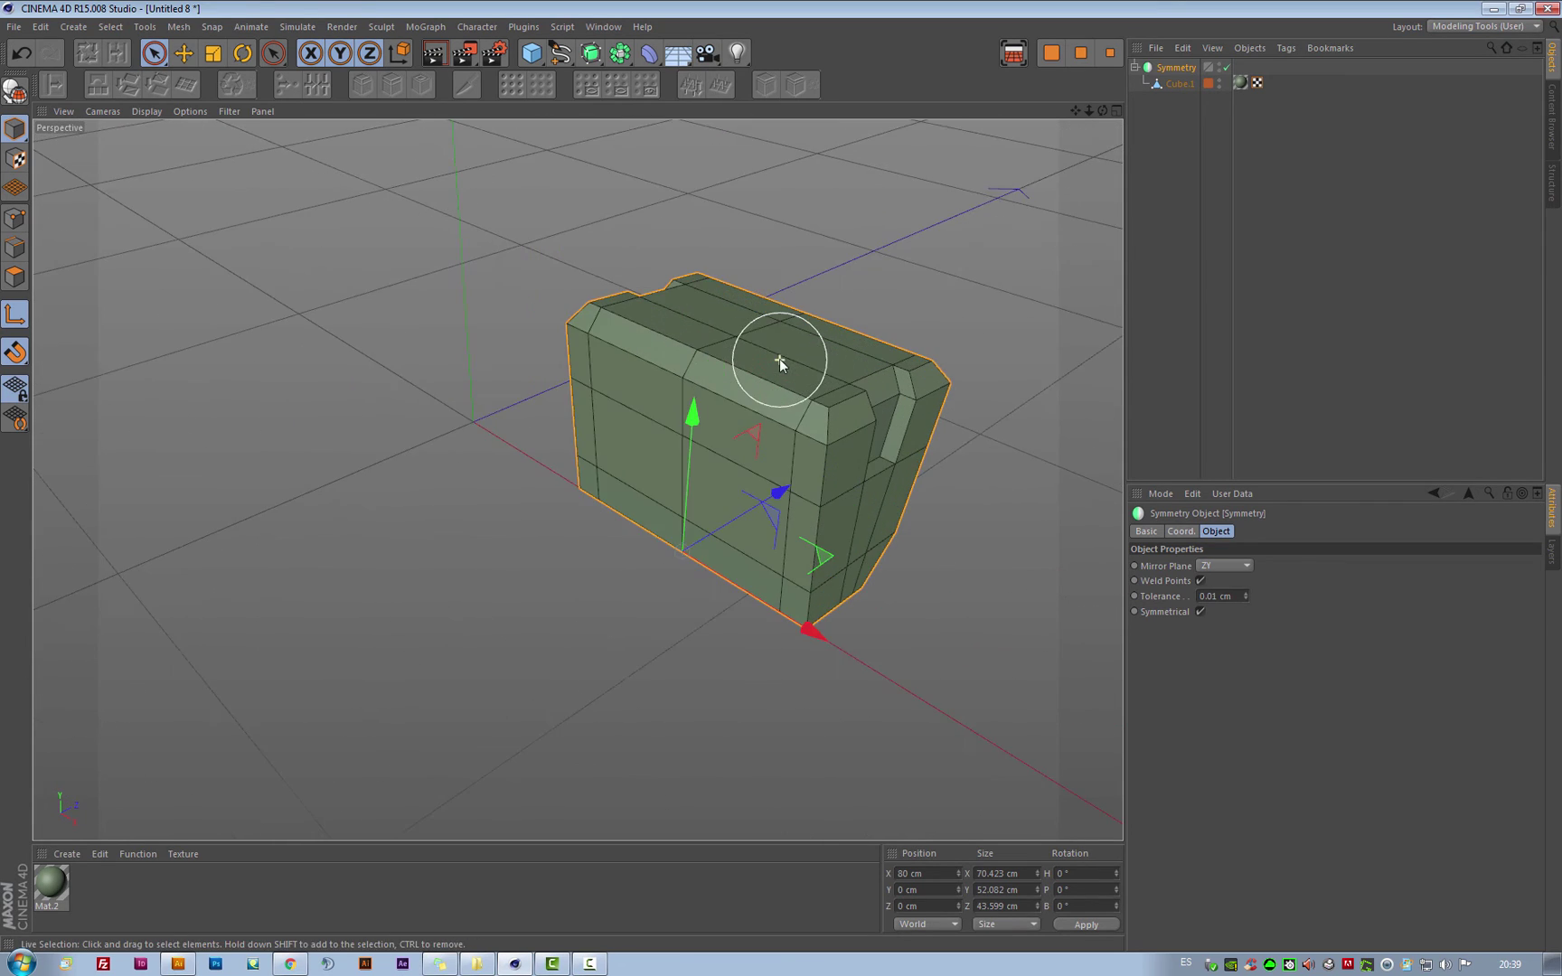
{"action": "scroll", "coordinate": [781, 361], "scroll_direction": "up", "scroll_amount": 1}
{"action": "left_click", "coordinate": [1177, 86]}
{"action": "mouse_move", "coordinate": [827, 372]}
{"action": "left_mouse_down", "text": "alt"}
{"action": "mouse_move", "coordinate": [850, 311]}
{"action": "mouse_move", "coordinate": [412, 340]}
{"action": "mouse_move", "coordinate": [900, 359]}
{"action": "mouse_move", "coordinate": [889, 445]}
{"action": "left_mouse_up", "text": "alt"}
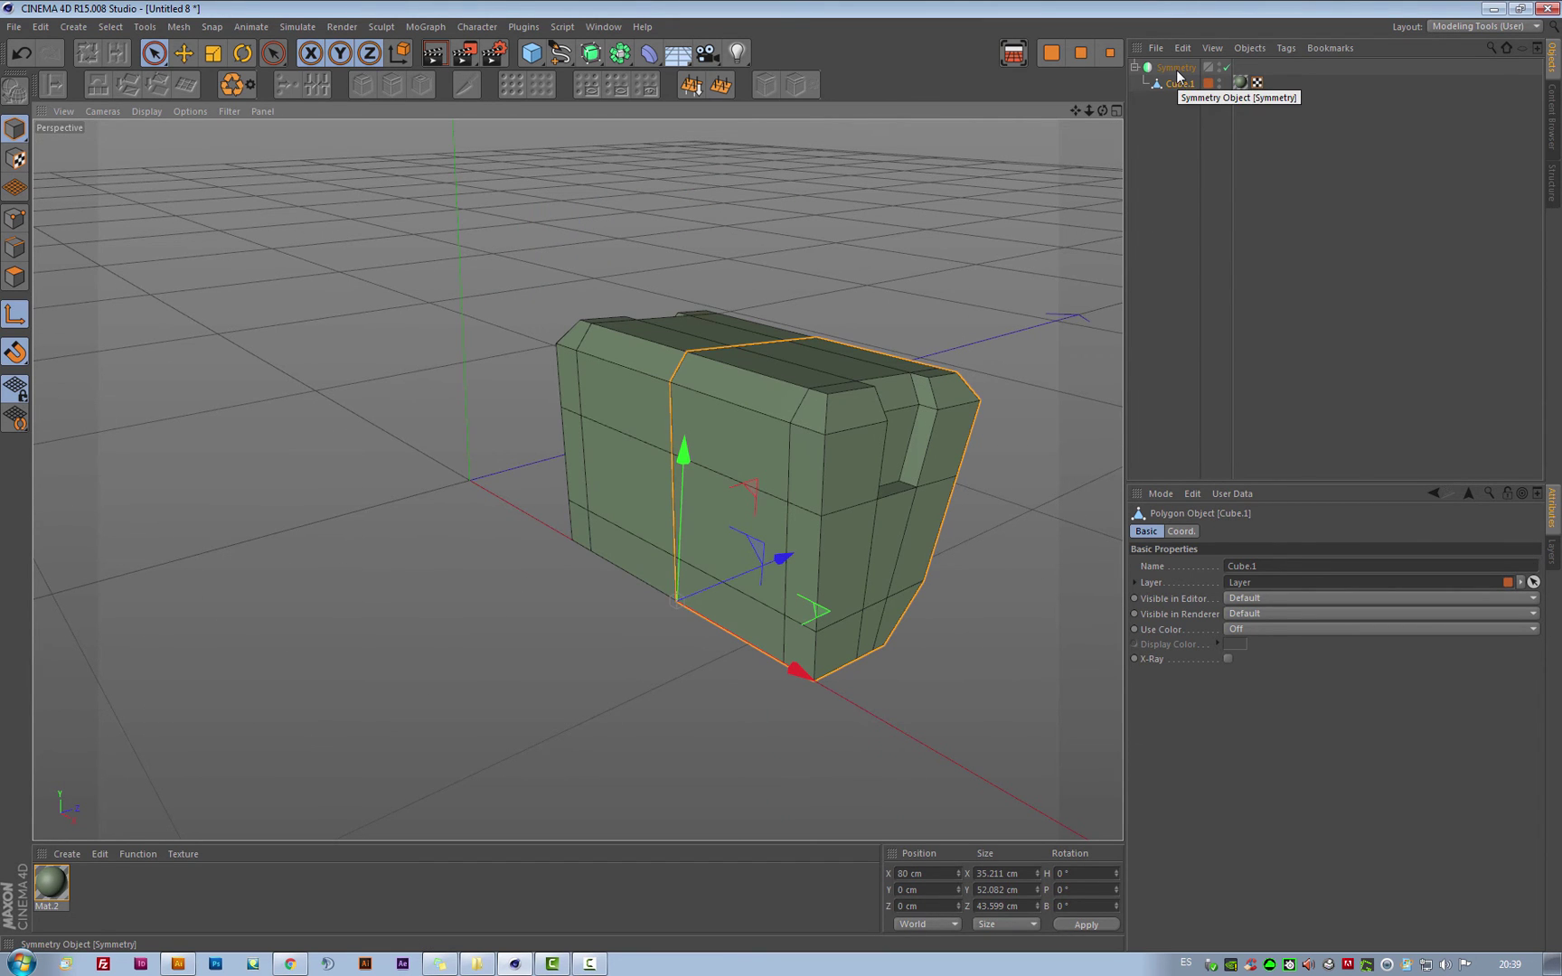
{"action": "left_click", "coordinate": [12, 281]}
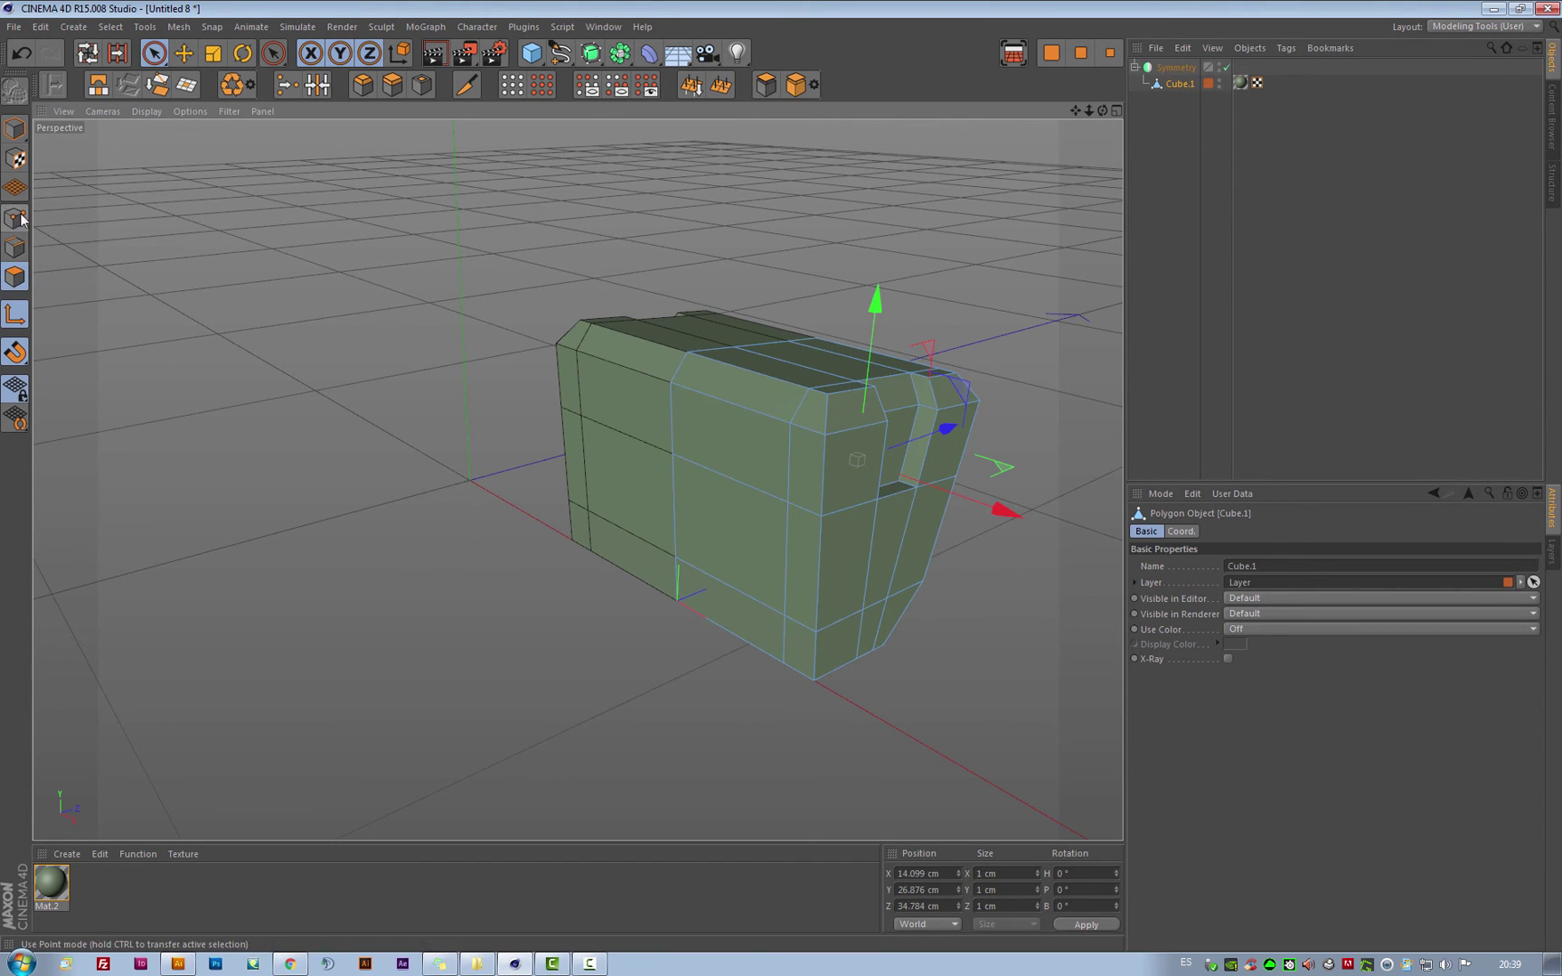
{"action": "scroll", "coordinate": [715, 519], "scroll_direction": "up", "scroll_amount": 4}
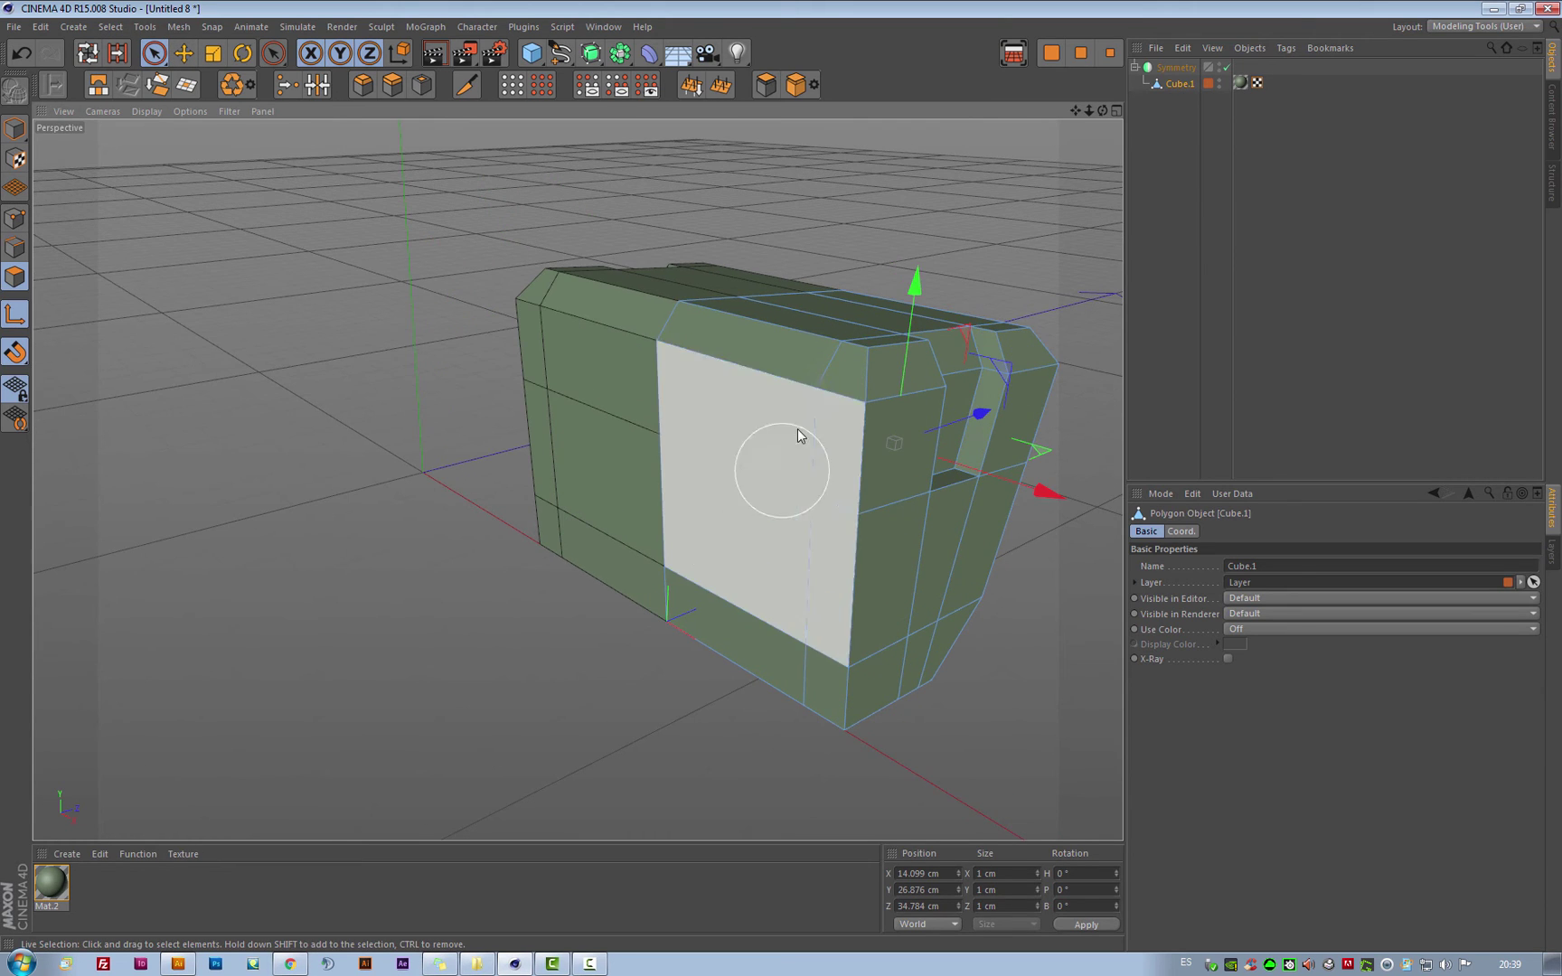
{"action": "mouse_move", "coordinate": [850, 359]}
{"action": "left_mouse_down", "text": "alt"}
{"action": "mouse_move", "coordinate": [971, 236]}
{"action": "mouse_move", "coordinate": [910, 350]}
{"action": "mouse_move", "coordinate": [813, 349]}
{"action": "left_mouse_up", "text": "alt"}
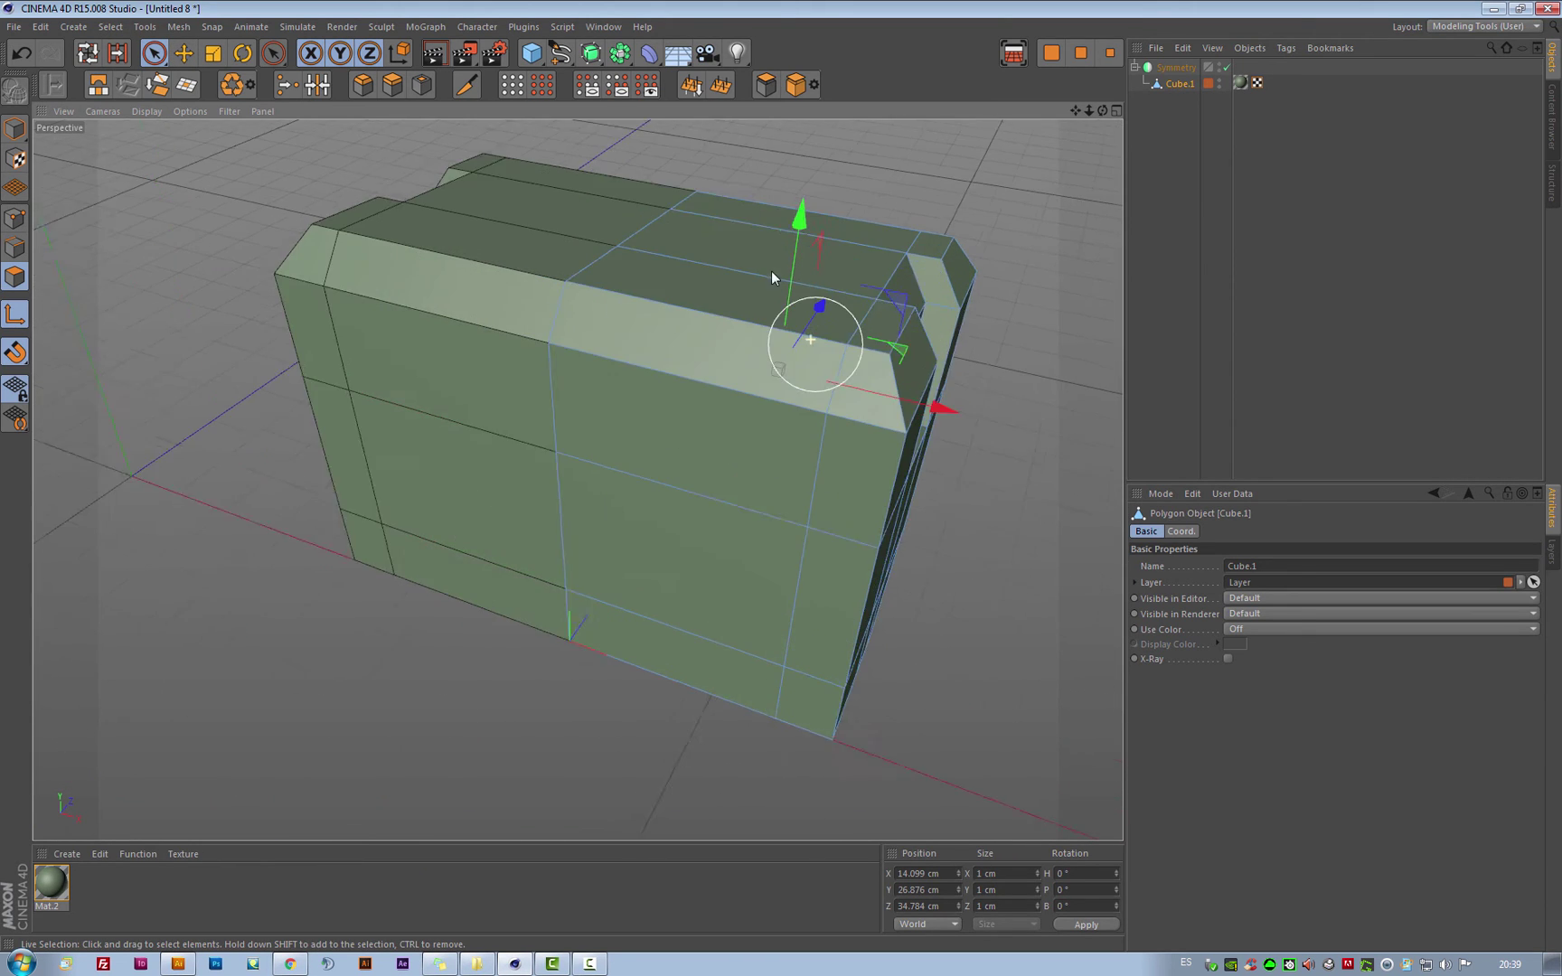
{"action": "left_click_drag", "start_coordinate": [911, 276], "coordinate": [809, 233], "text": "alt"}
{"action": "left_click", "coordinate": [868, 209]}
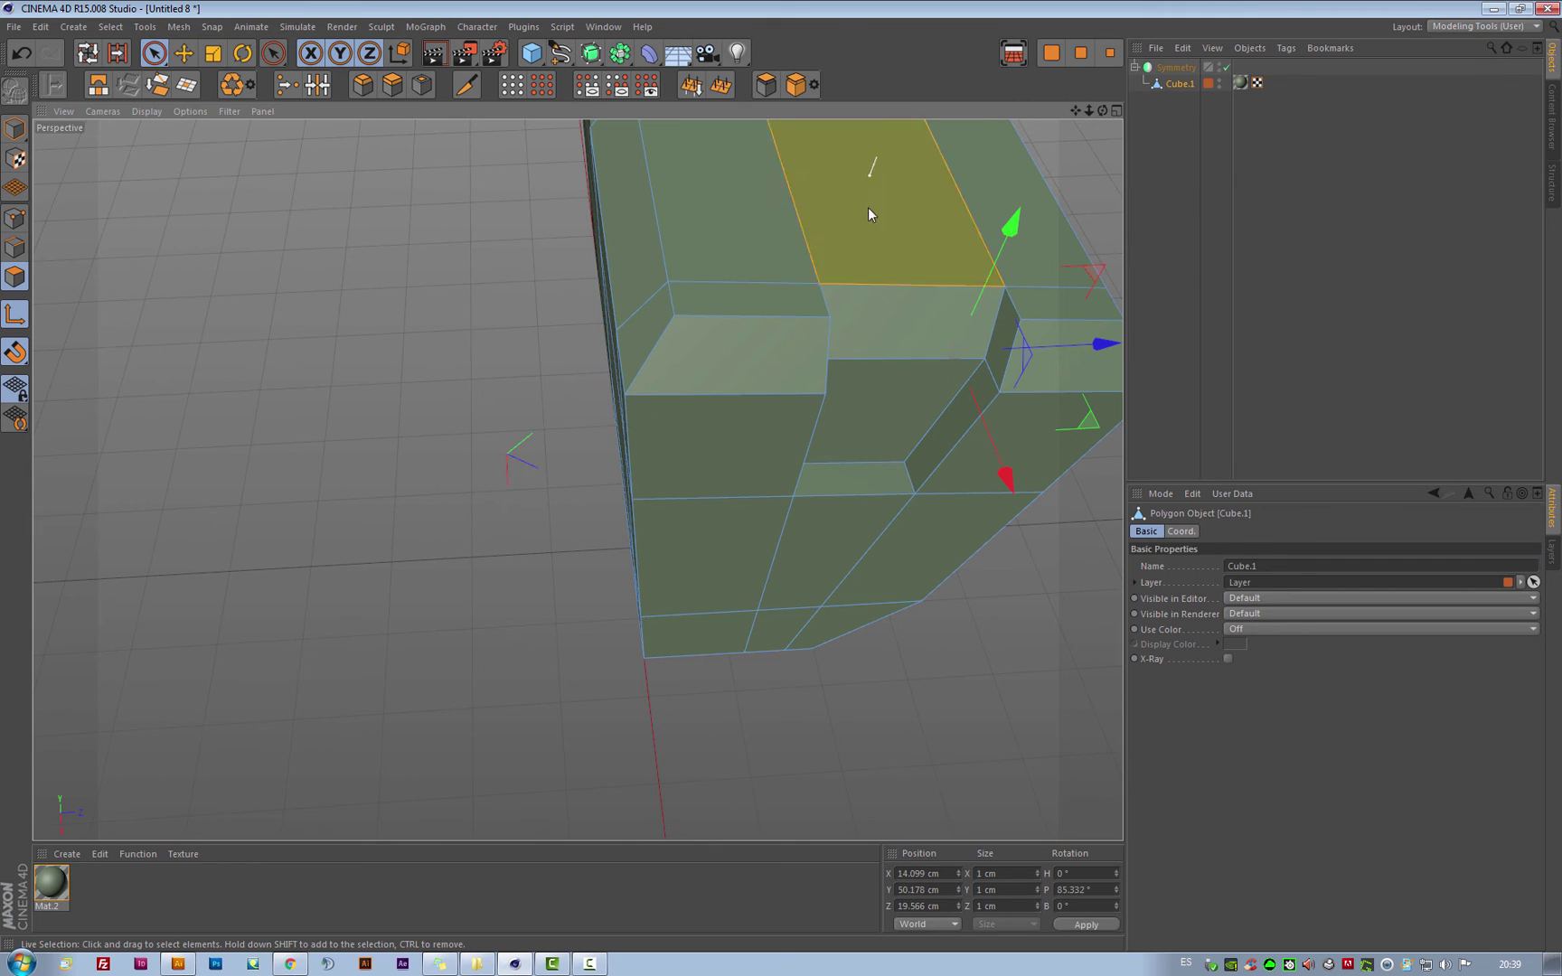
- Turn off axis mode and extrude the selected top polygon of Cube.1 upward by about 11 cm
{"action": "mouse_move", "coordinate": [647, 353]}
{"action": "left_mouse_down", "text": "alt"}
{"action": "mouse_move", "coordinate": [882, 284]}
{"action": "mouse_move", "coordinate": [800, 277]}
{"action": "left_mouse_up", "text": "alt"}
{"action": "middle_click_drag", "start_coordinate": [798, 268], "coordinate": [750, 435], "text": "alt"}
{"action": "left_click_drag", "start_coordinate": [757, 453], "coordinate": [694, 508], "text": "alt"}
{"action": "left_click_drag", "start_coordinate": [714, 145], "coordinate": [718, 65]}
{"action": "key", "text": "ctrl+z"}
{"action": "left_click_drag", "start_coordinate": [423, 419], "coordinate": [602, 485], "text": "alt"}
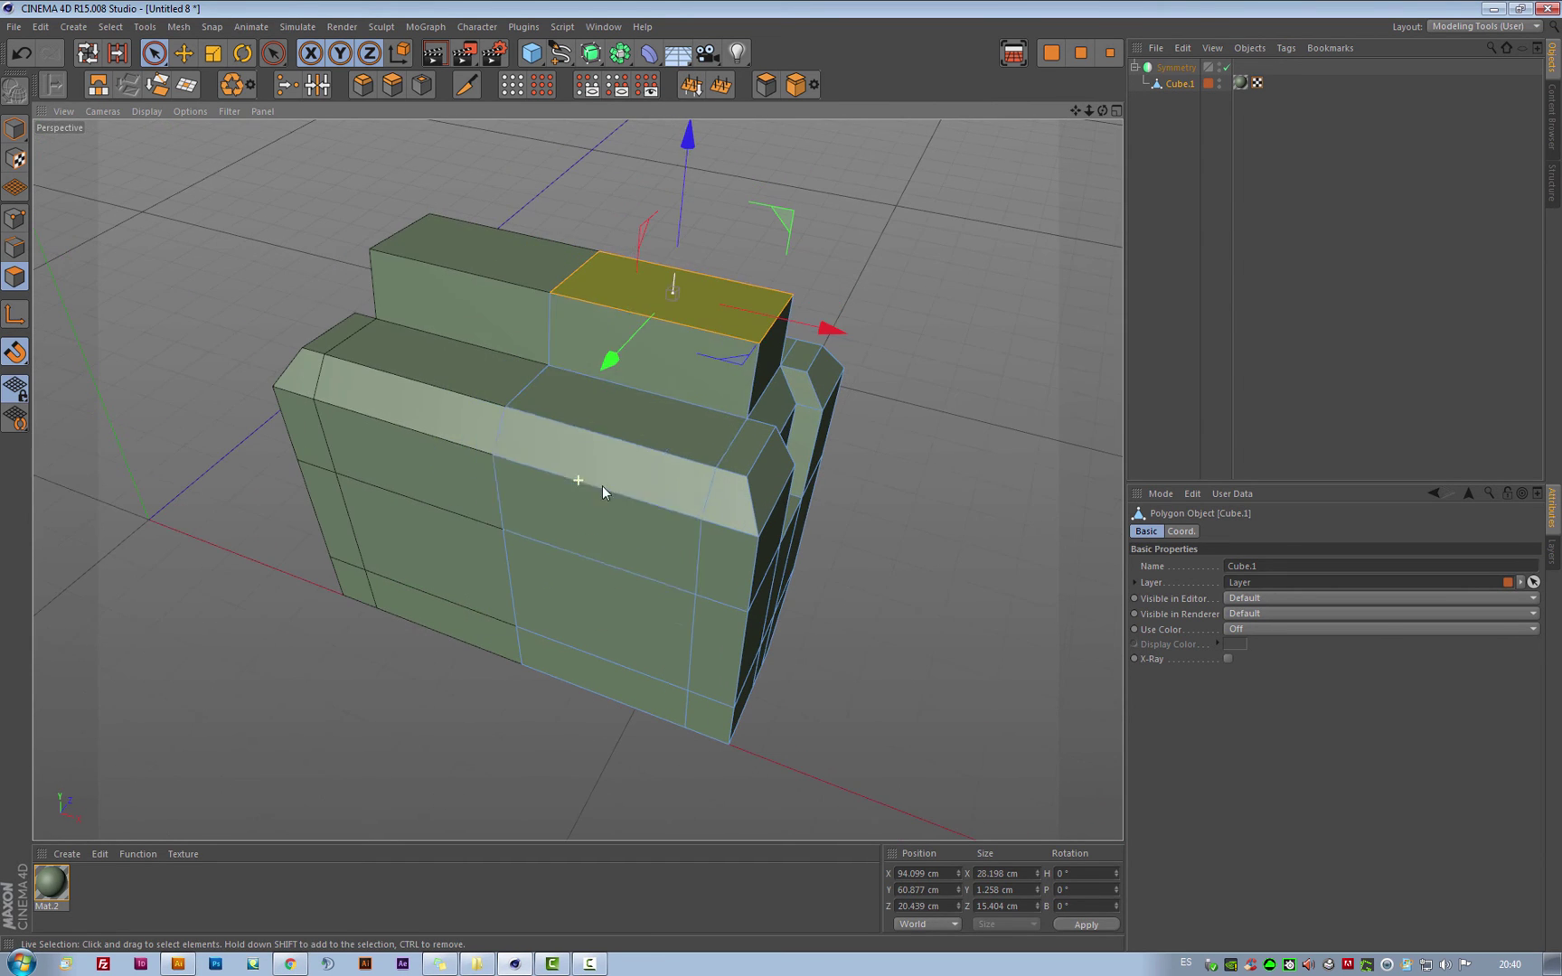
- In edge mode, move the raised block's outer top edge inward along X to slant its end face
{"action": "left_click", "coordinate": [14, 248]}
{"action": "scroll", "coordinate": [818, 327], "scroll_direction": "up", "scroll_amount": 1}
{"action": "scroll", "coordinate": [818, 322], "scroll_direction": "up", "scroll_amount": 3}
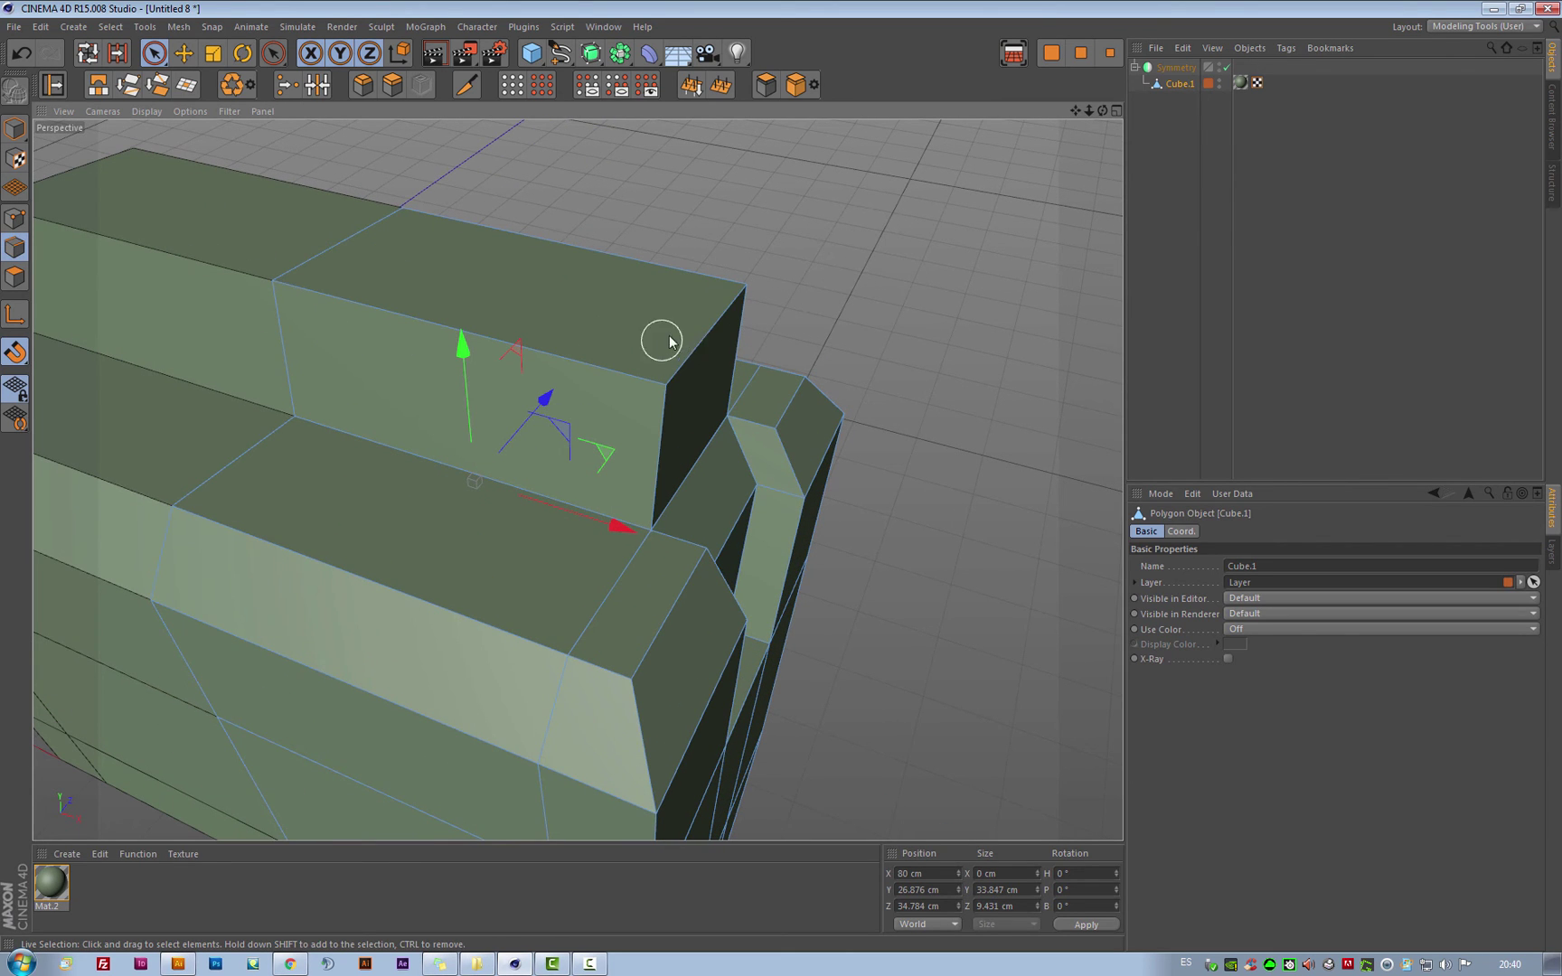
{"action": "left_click_drag", "start_coordinate": [681, 366], "coordinate": [572, 336]}
{"action": "scroll", "coordinate": [411, 489], "scroll_direction": "down", "scroll_amount": 3}
{"action": "left_click_drag", "start_coordinate": [638, 511], "coordinate": [578, 449], "text": "alt"}
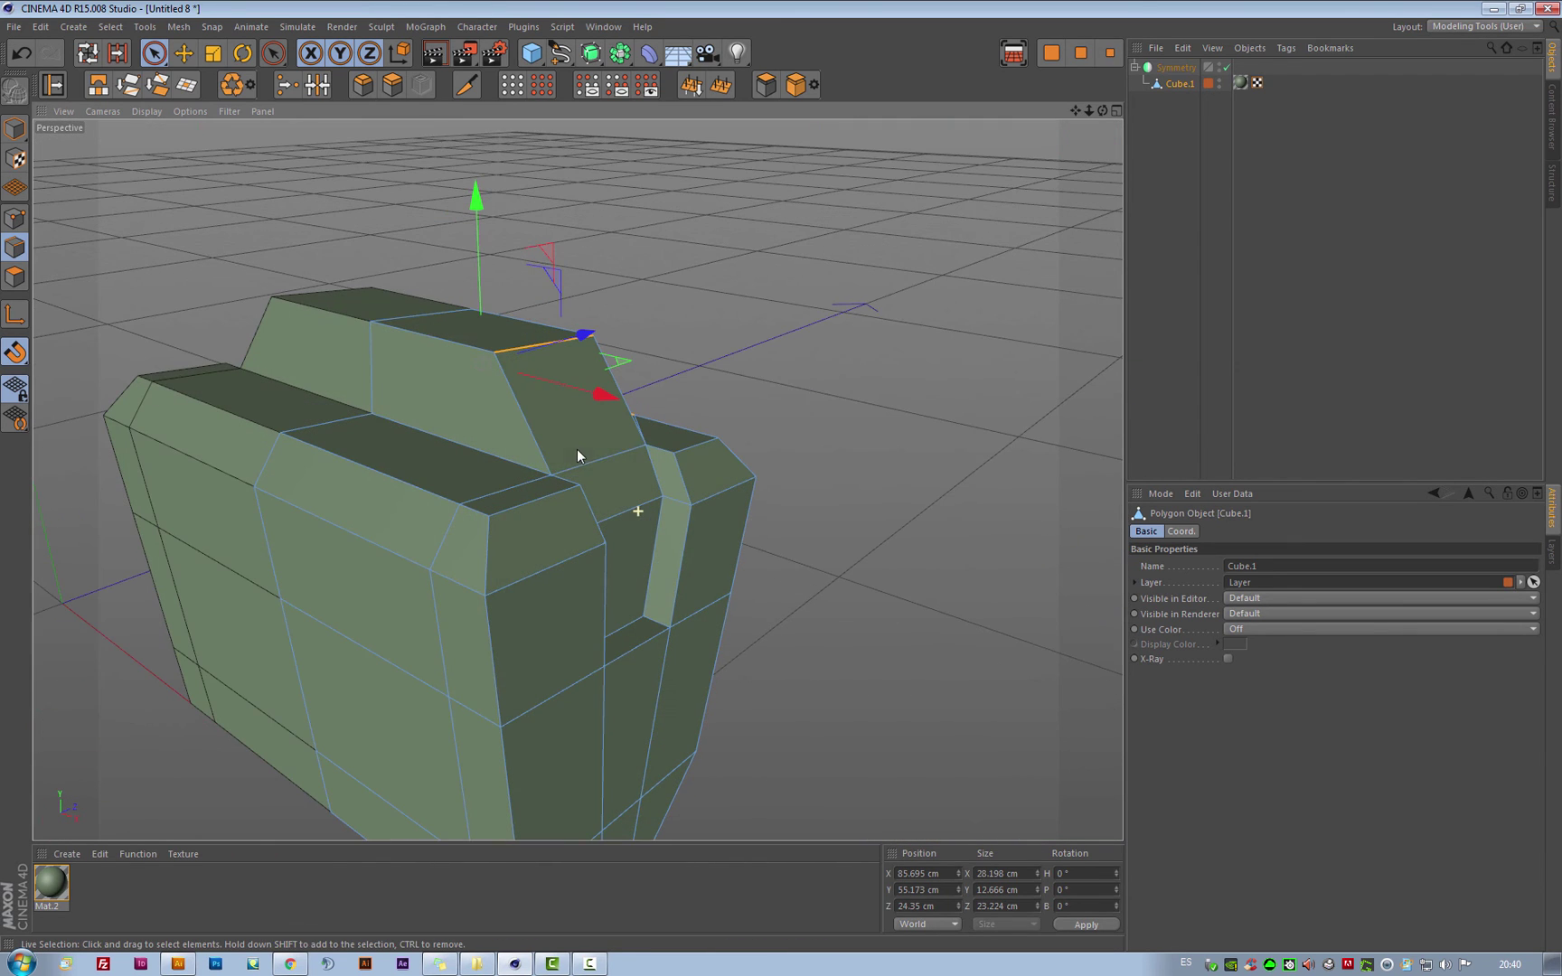
{"action": "left_click", "coordinate": [1176, 68]}
{"action": "left_click", "coordinate": [1178, 85]}
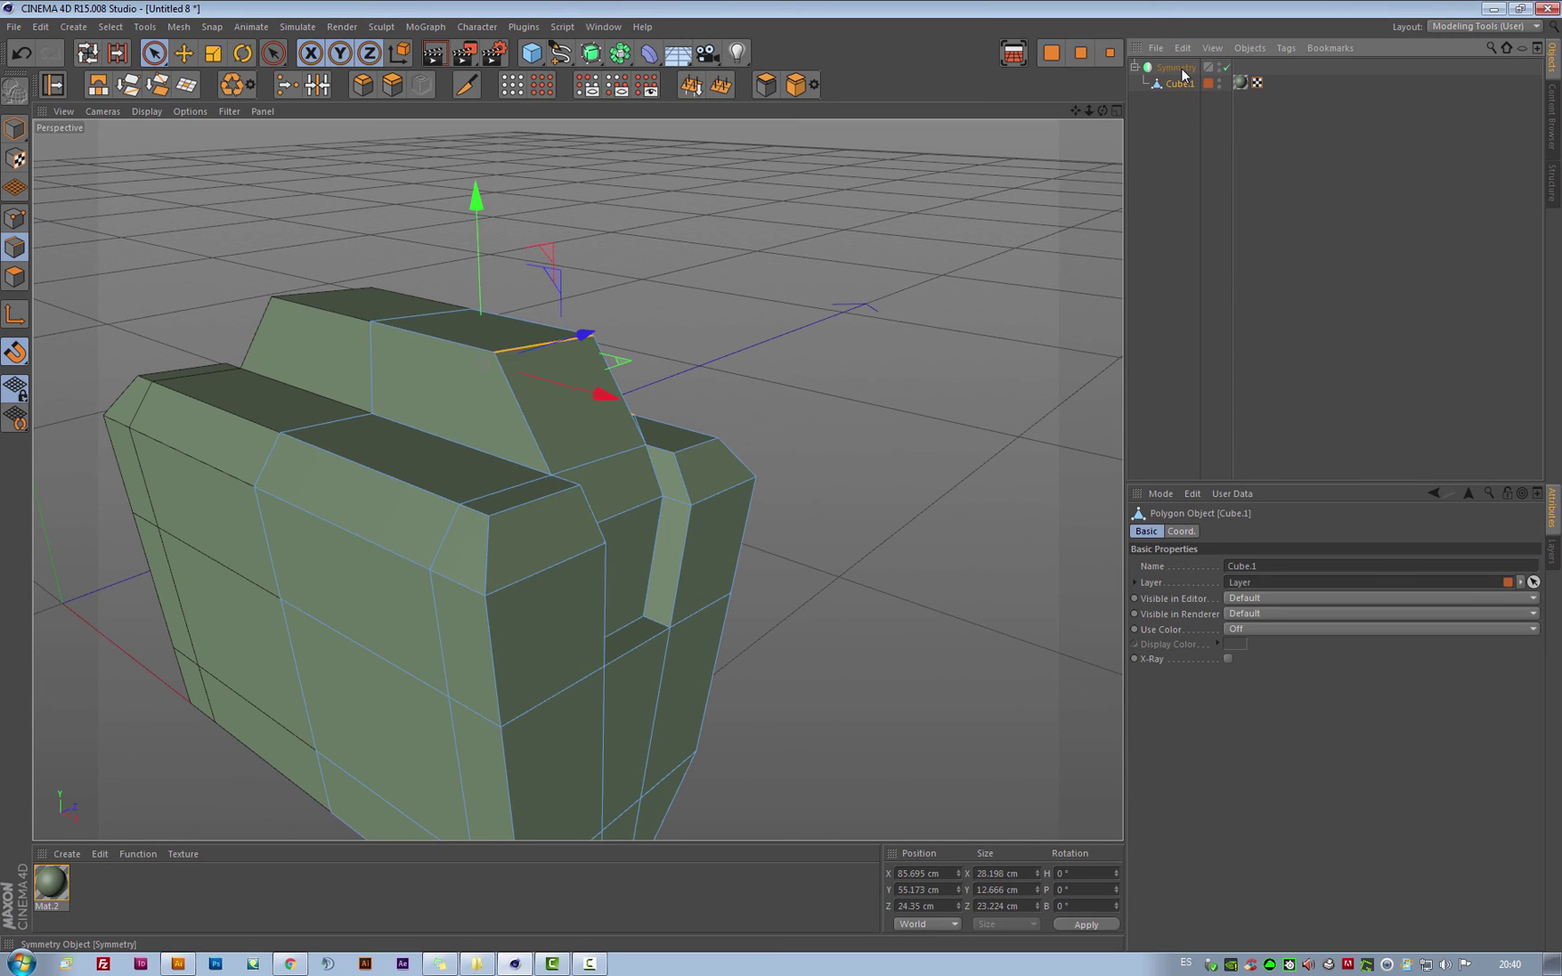
{"action": "left_click", "coordinate": [1183, 70]}
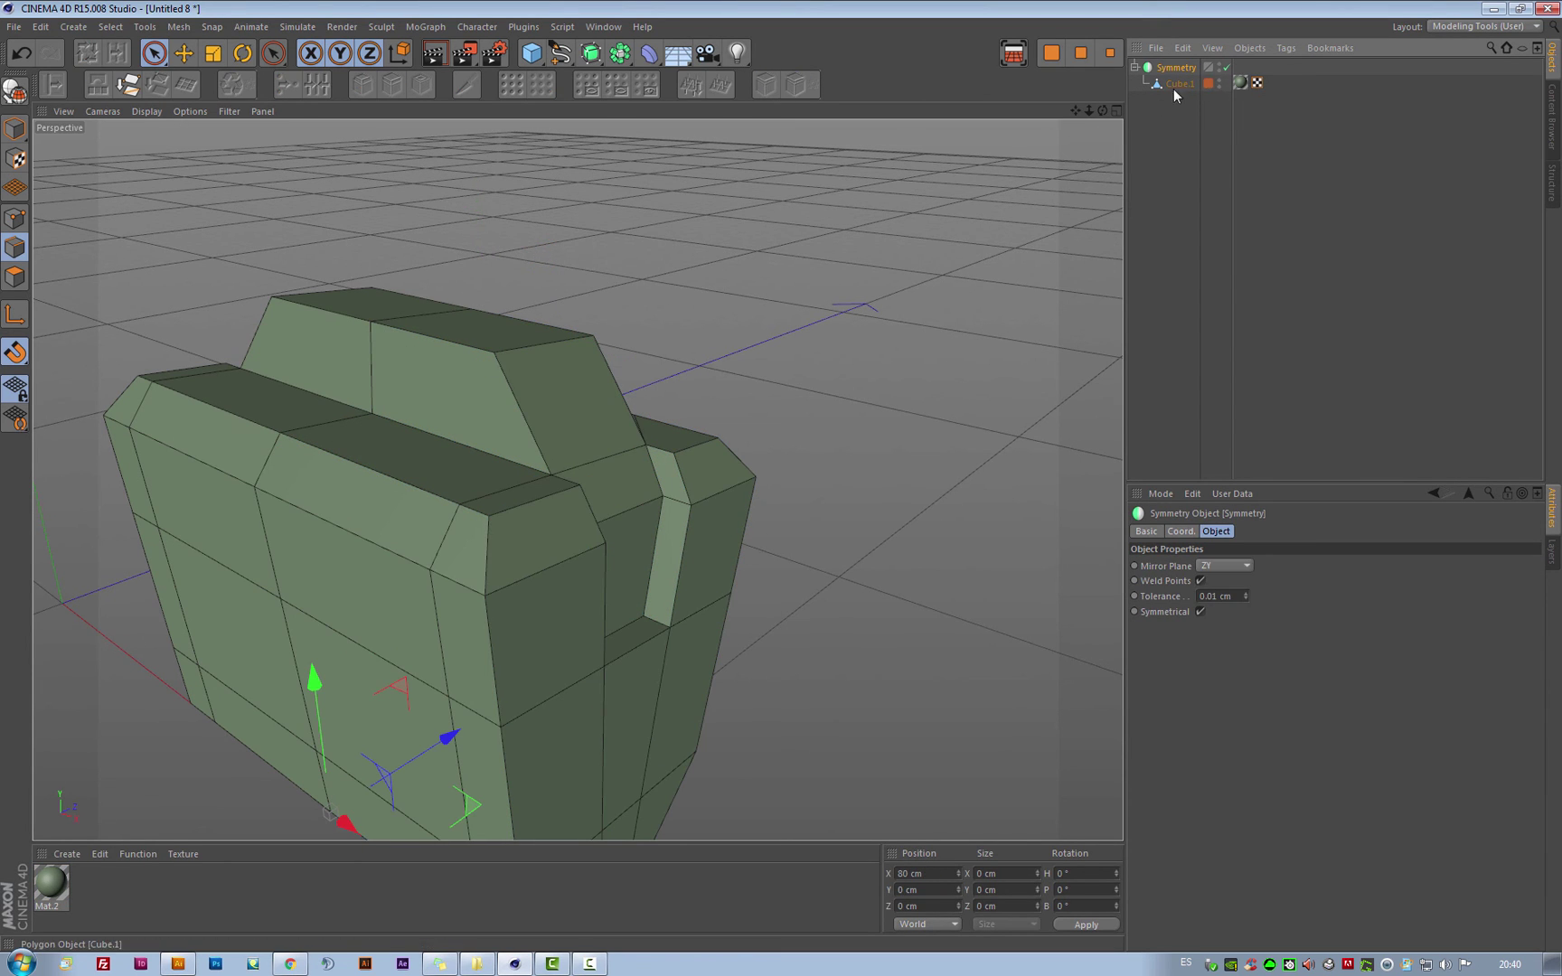
{"action": "right_click_drag", "start_coordinate": [606, 404], "coordinate": [578, 475], "text": "alt"}
{"action": "middle_click_drag", "start_coordinate": [579, 475], "coordinate": [662, 354], "text": "alt"}
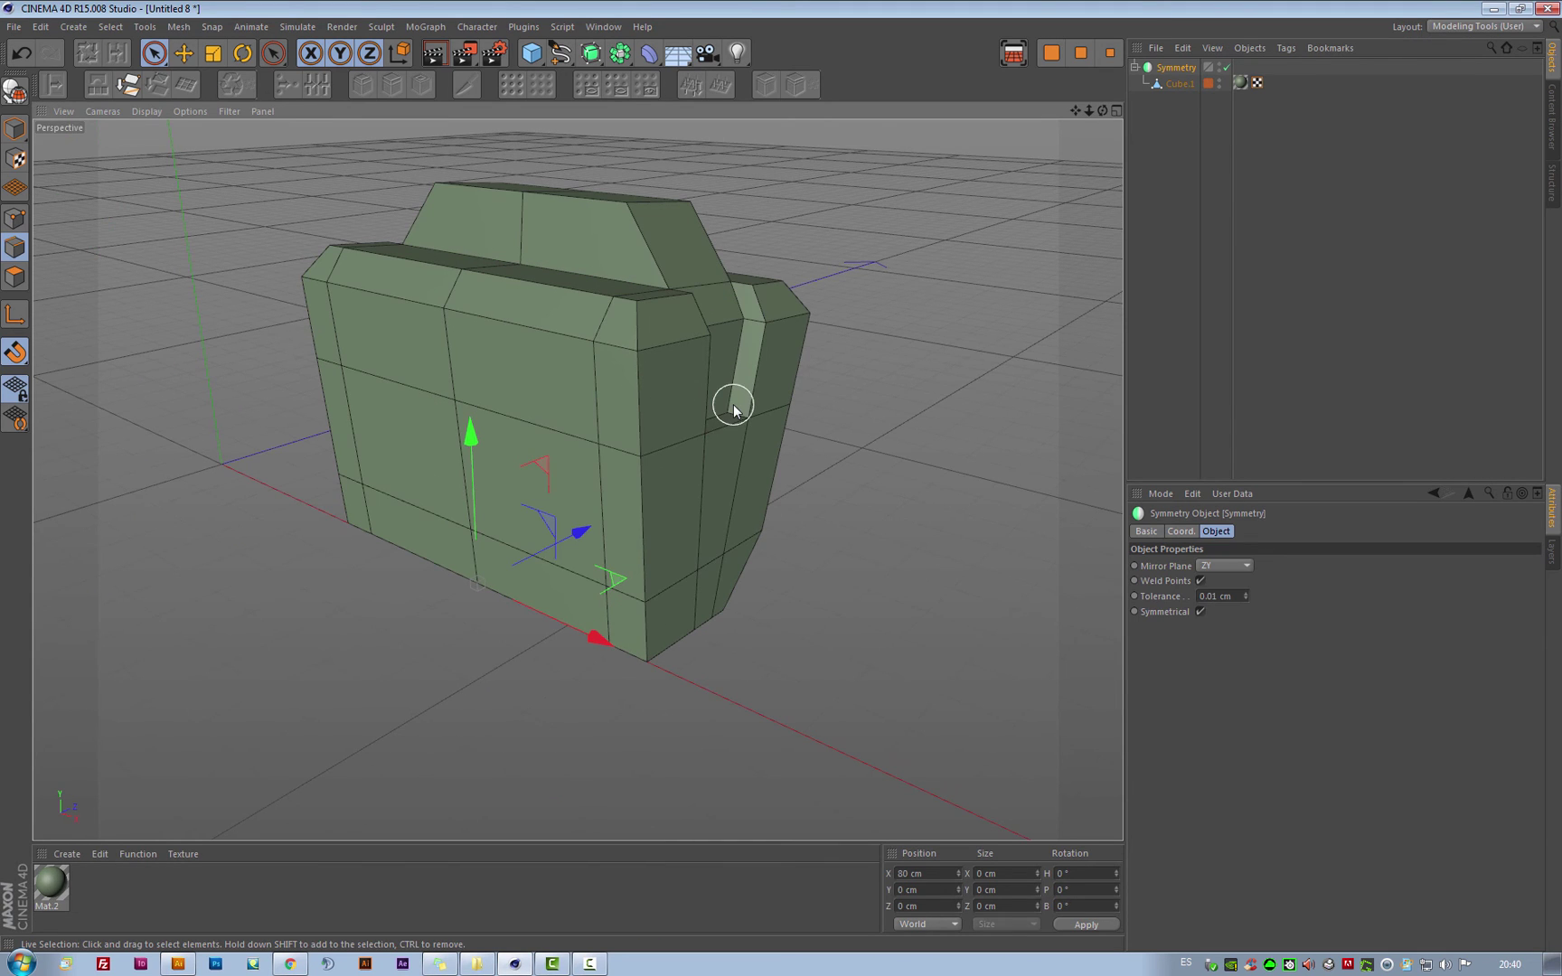
- Paste the copied Plane.1 half model into the scene and make it a child of the Symmetry object above Cube.1
{"action": "key", "text": "ctrl+v"}
{"action": "left_click", "coordinate": [1168, 69]}
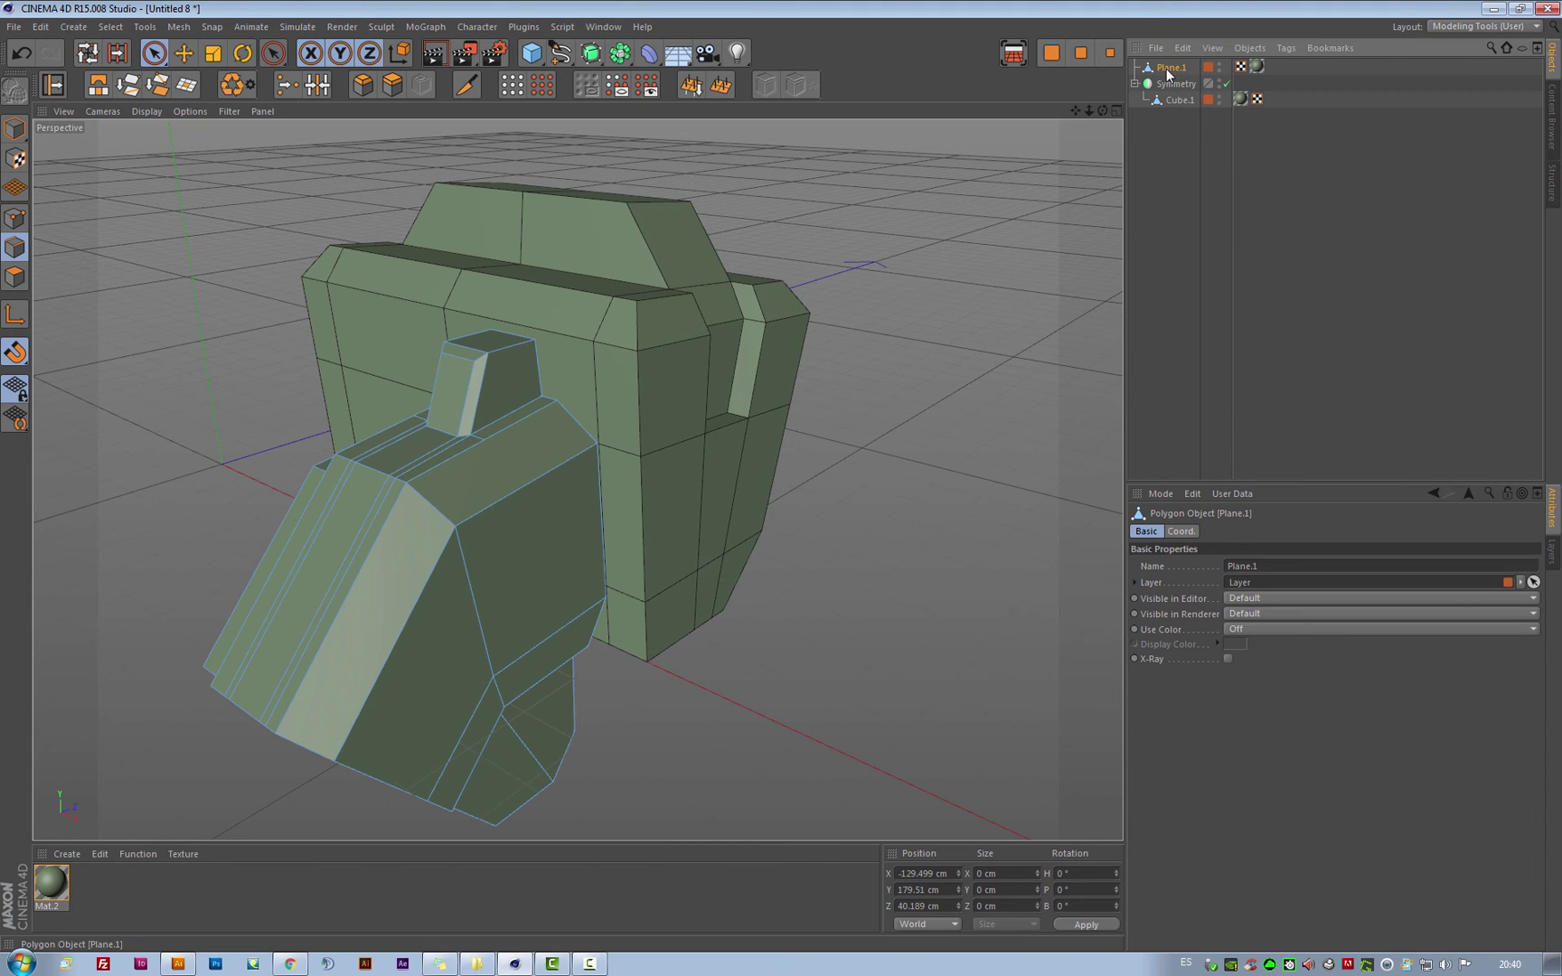
{"action": "left_click_drag", "start_coordinate": [425, 515], "coordinate": [557, 442], "text": "alt"}
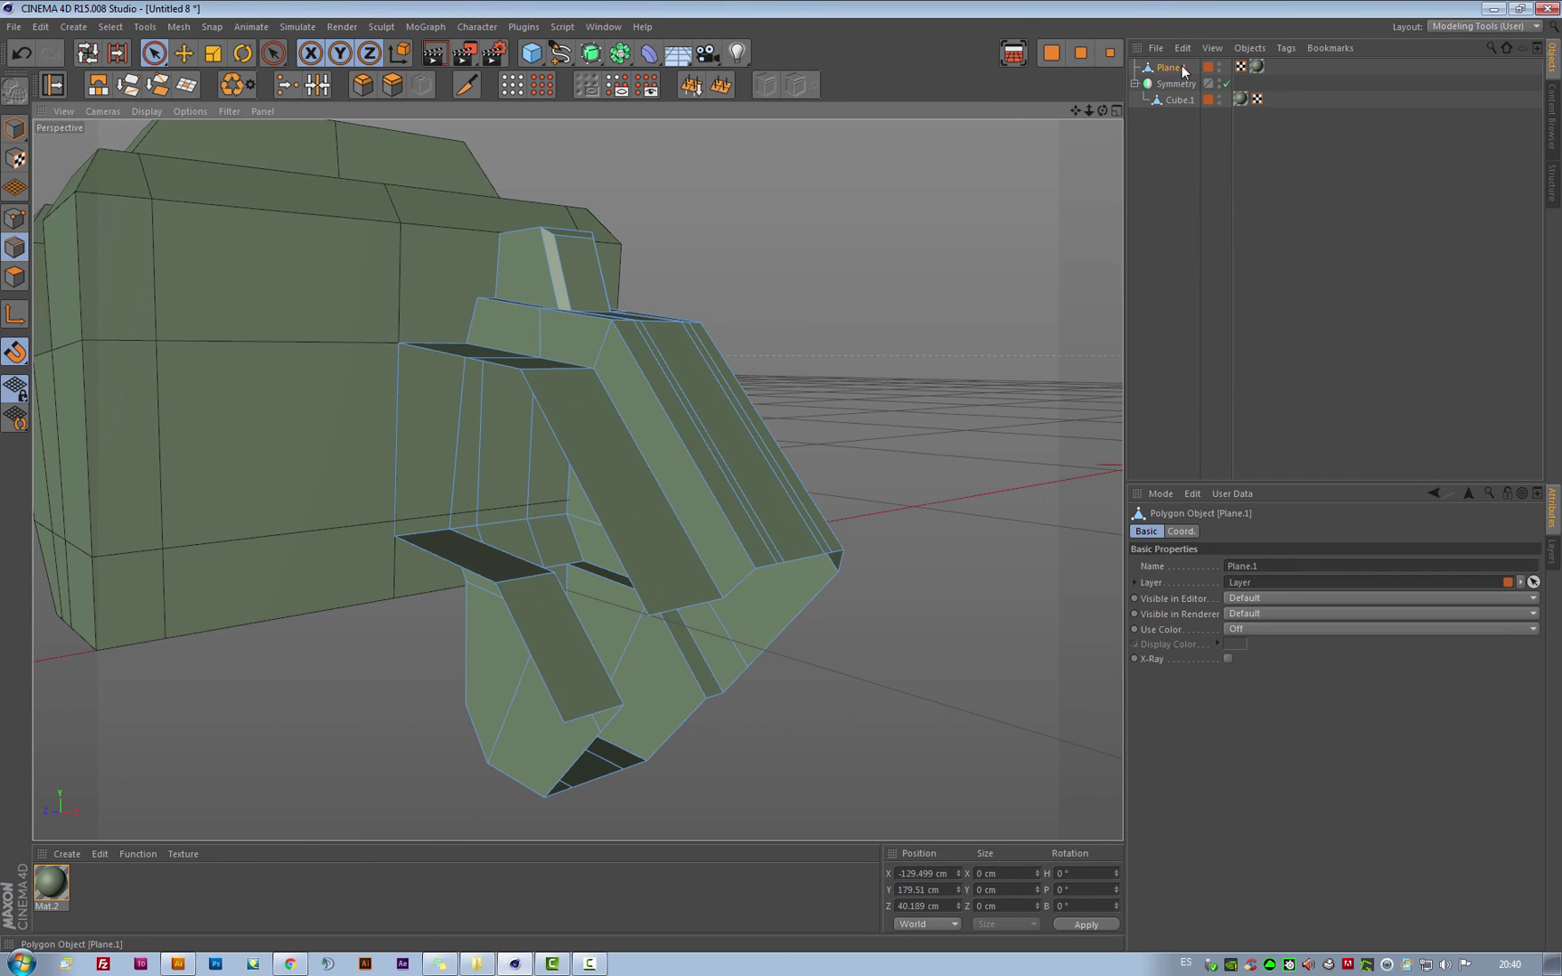
{"action": "left_click_drag", "start_coordinate": [1183, 71], "coordinate": [1175, 83]}
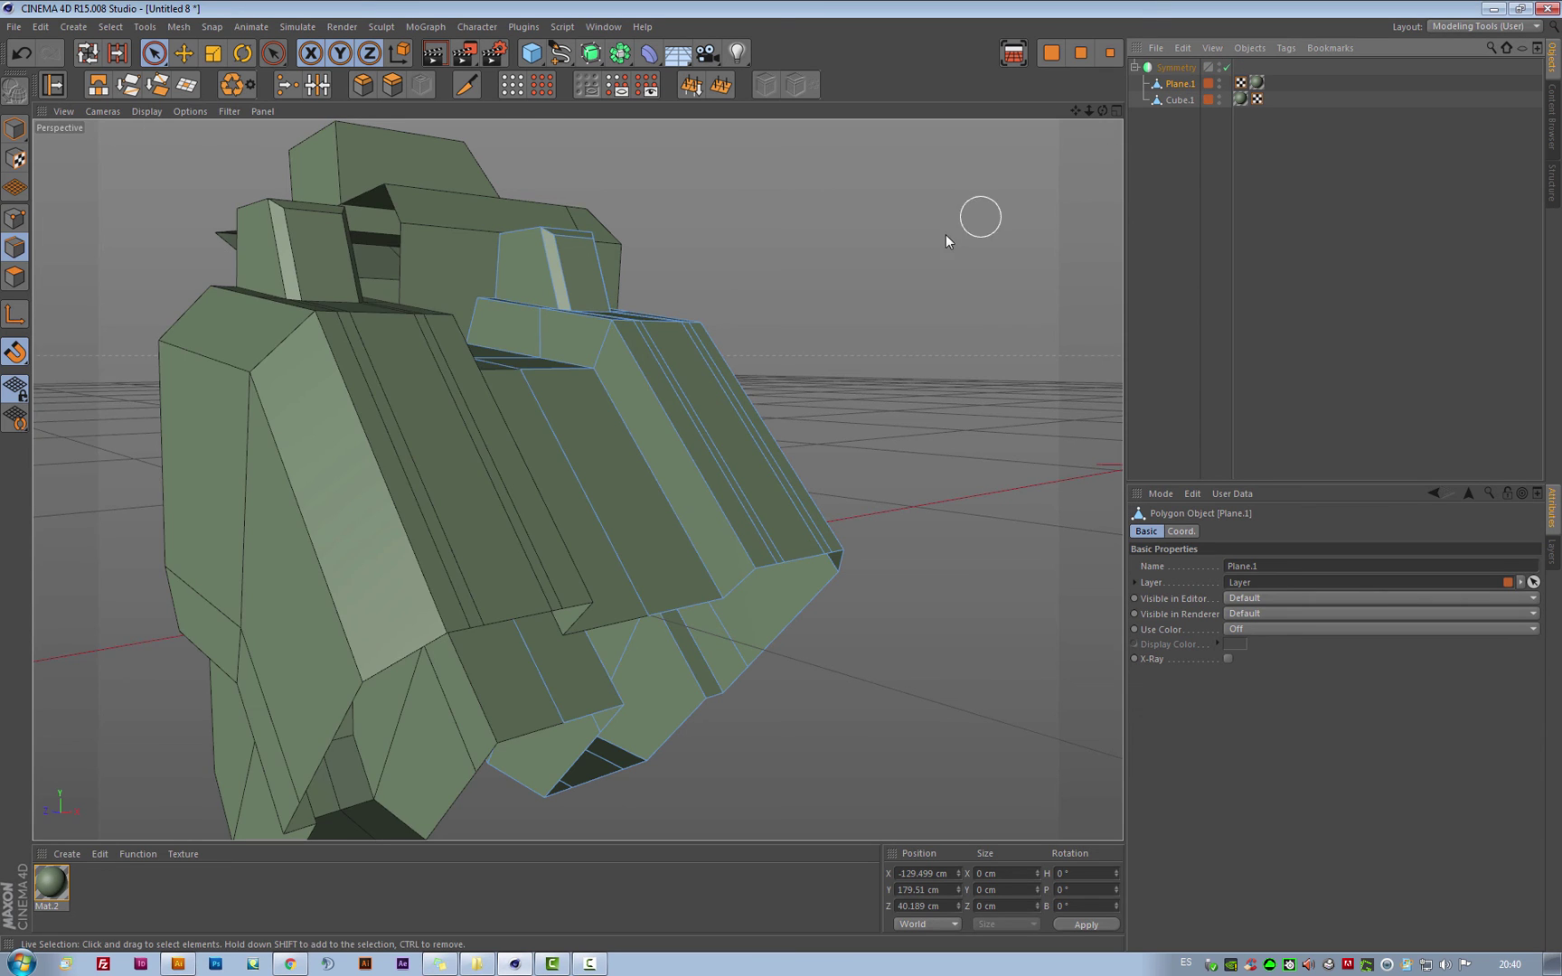
- Group Plane.1 and Cube.1 together under the Symmetry object with Group Objects
{"action": "left_click_drag", "start_coordinate": [945, 234], "coordinate": [940, 178], "text": "alt"}
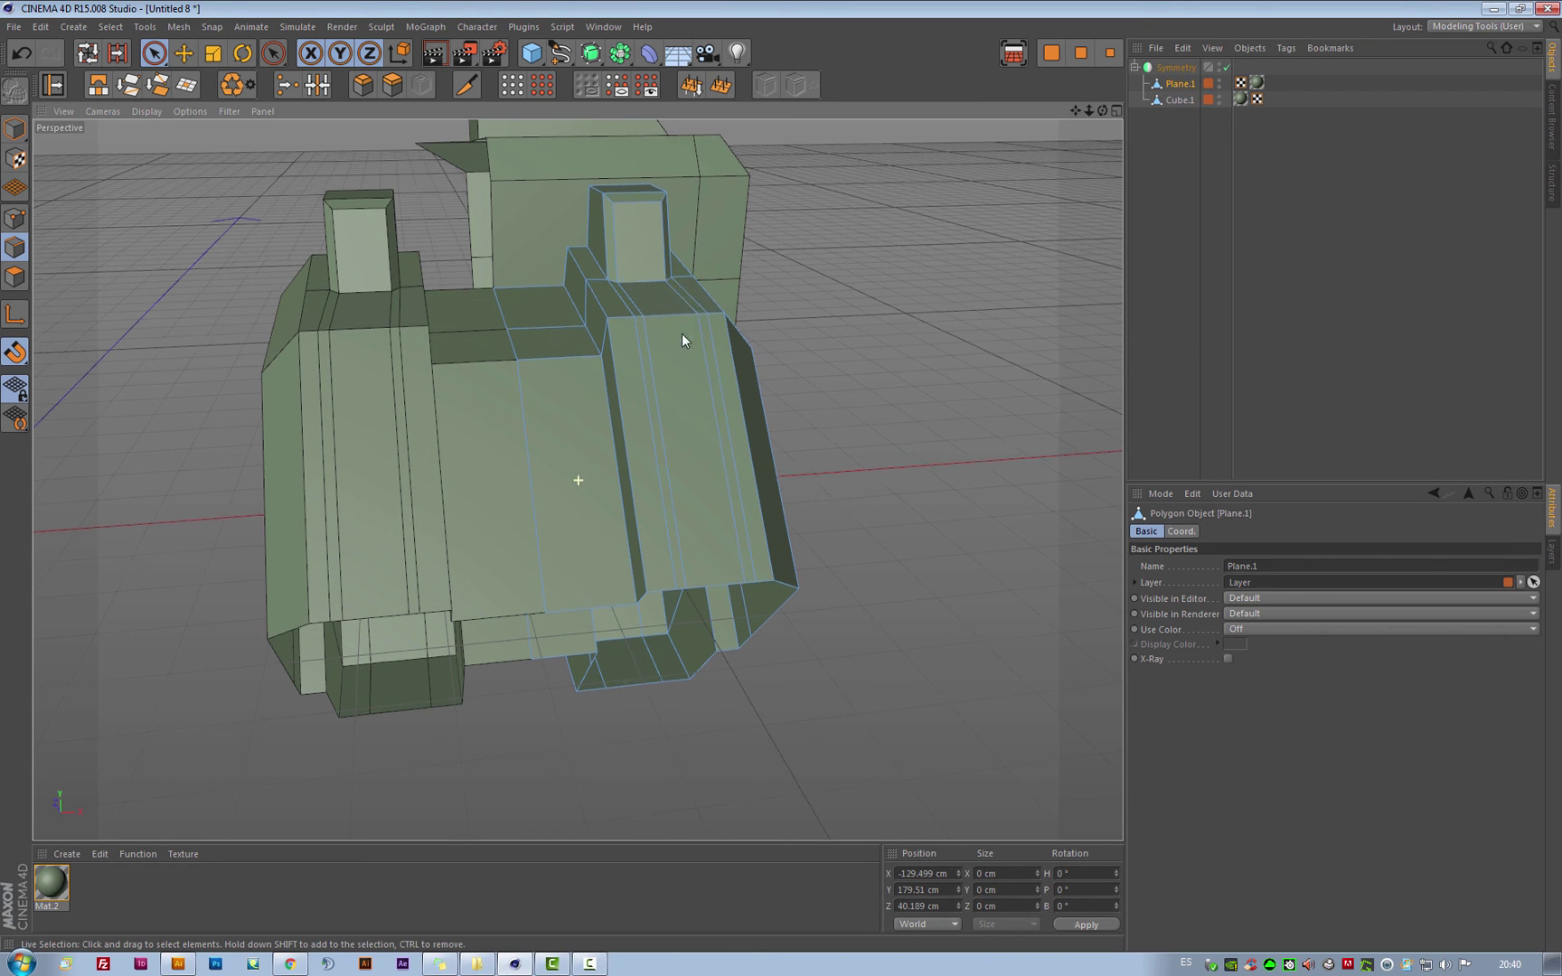
{"action": "left_click_drag", "start_coordinate": [604, 384], "coordinate": [791, 415], "text": "alt"}
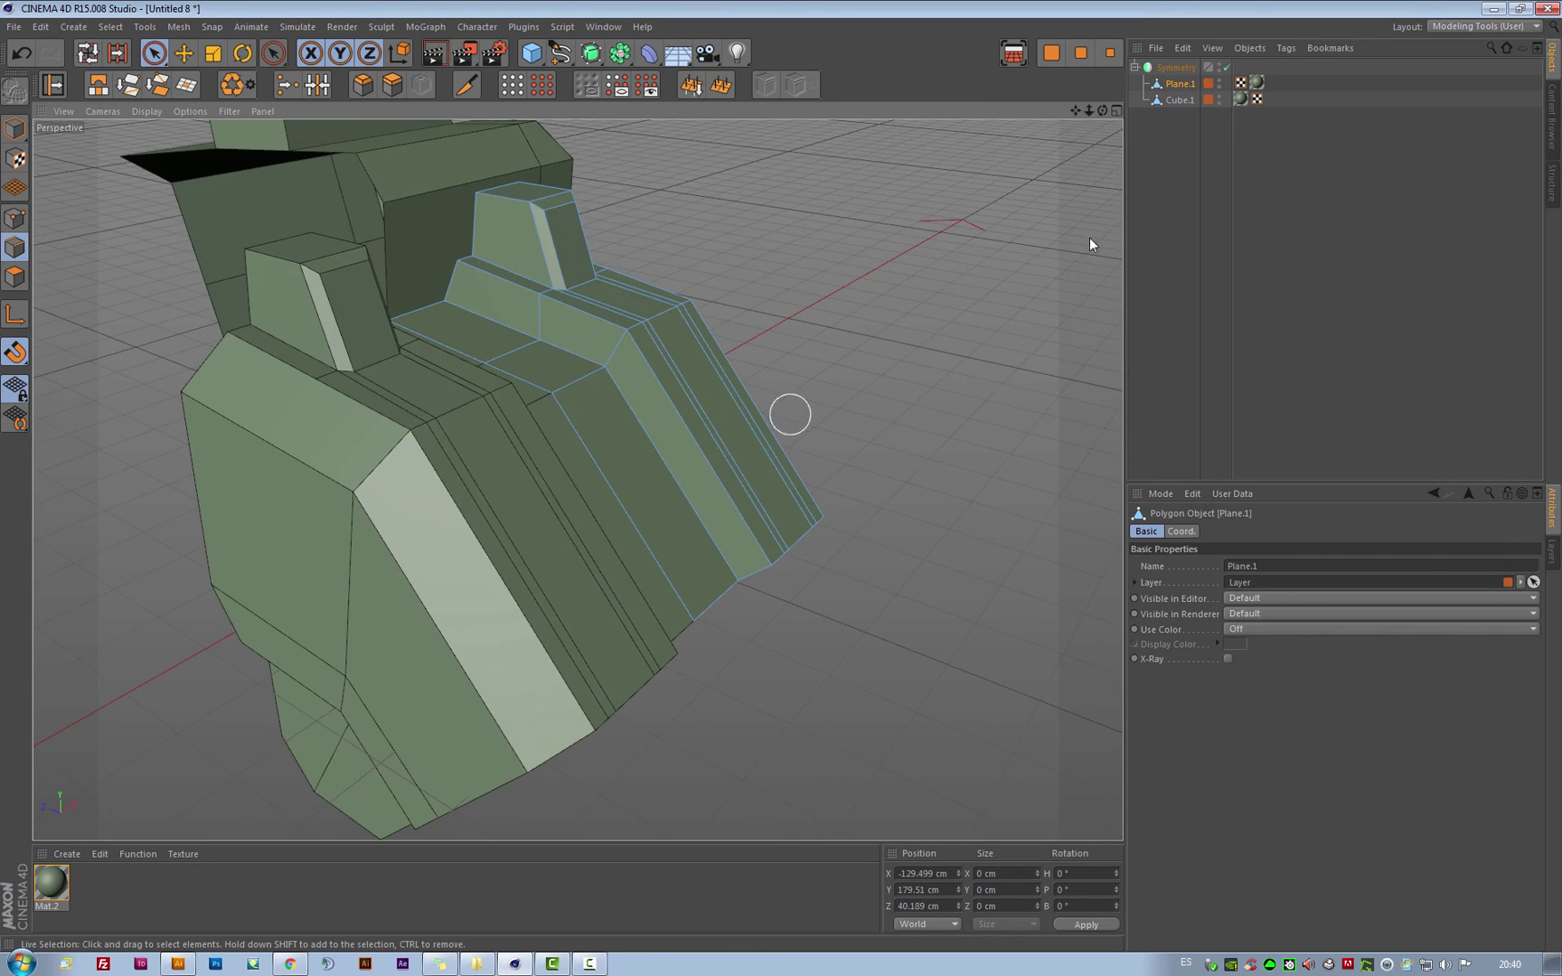
{"action": "left_click", "coordinate": [1180, 100], "text": "ctrl"}
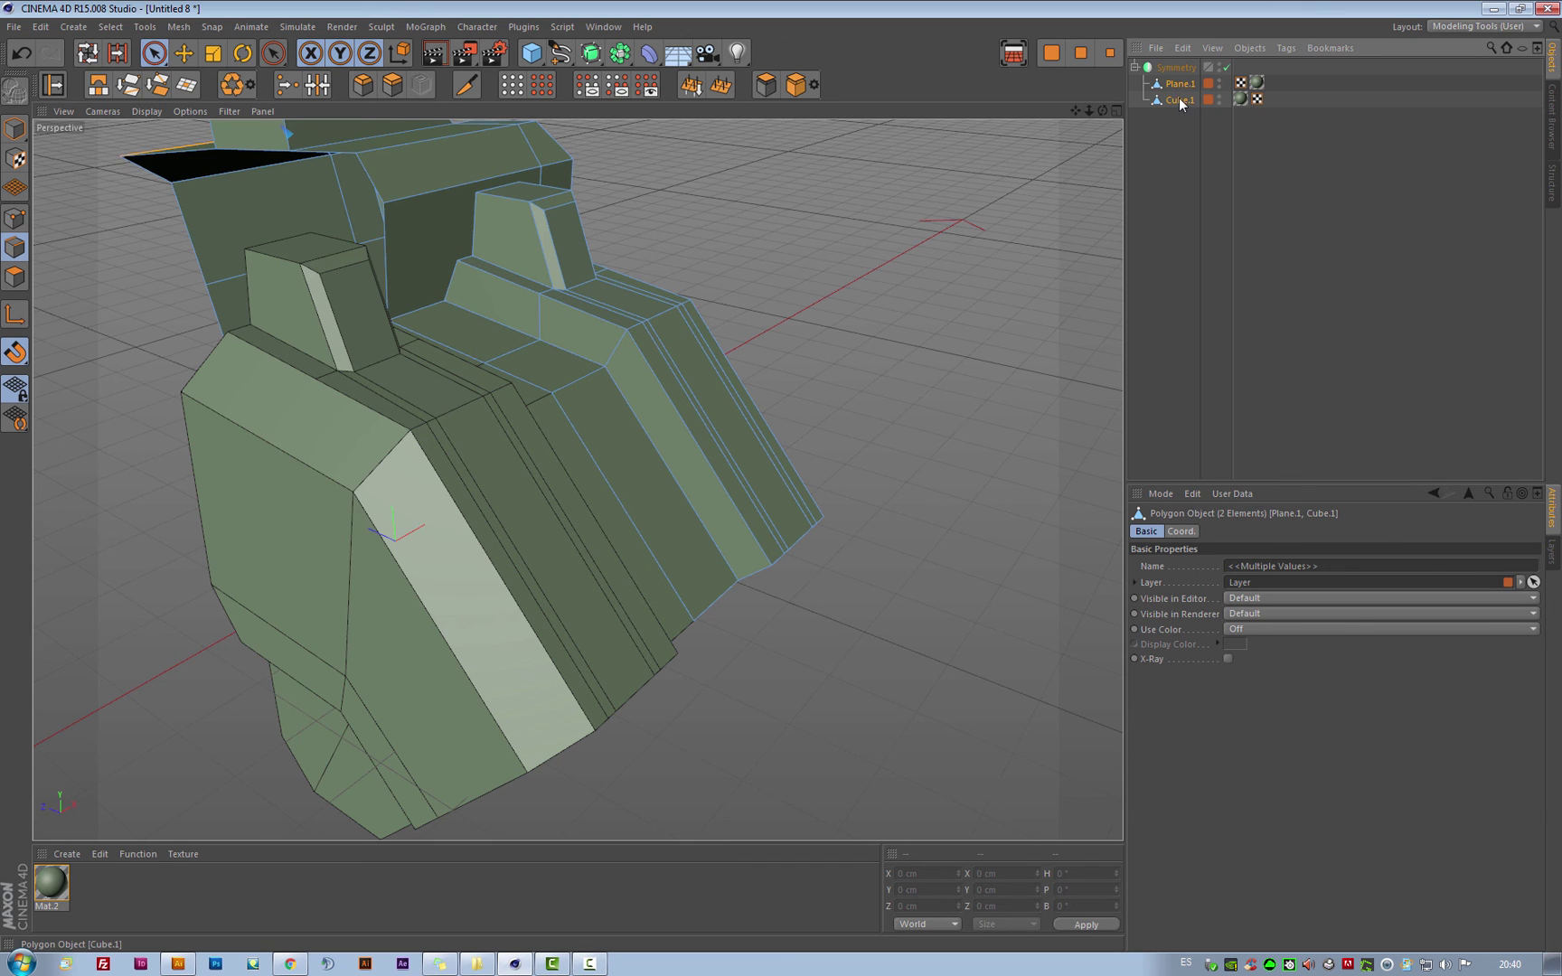
{"action": "right_click", "coordinate": [1182, 100]}
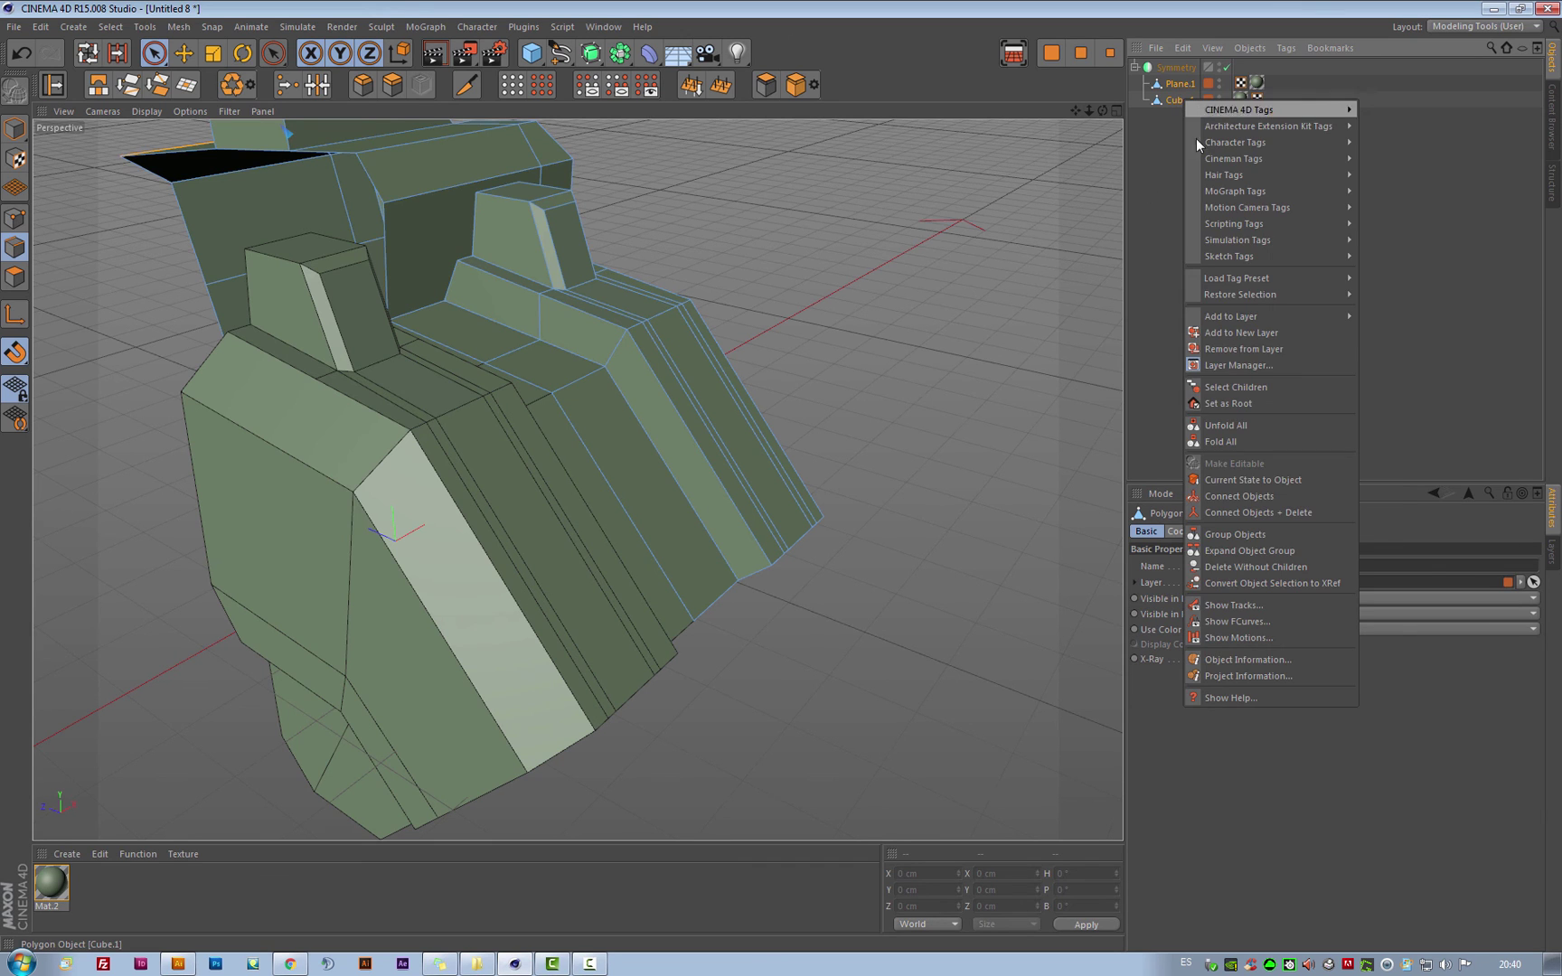
{"action": "left_click", "coordinate": [1287, 537]}
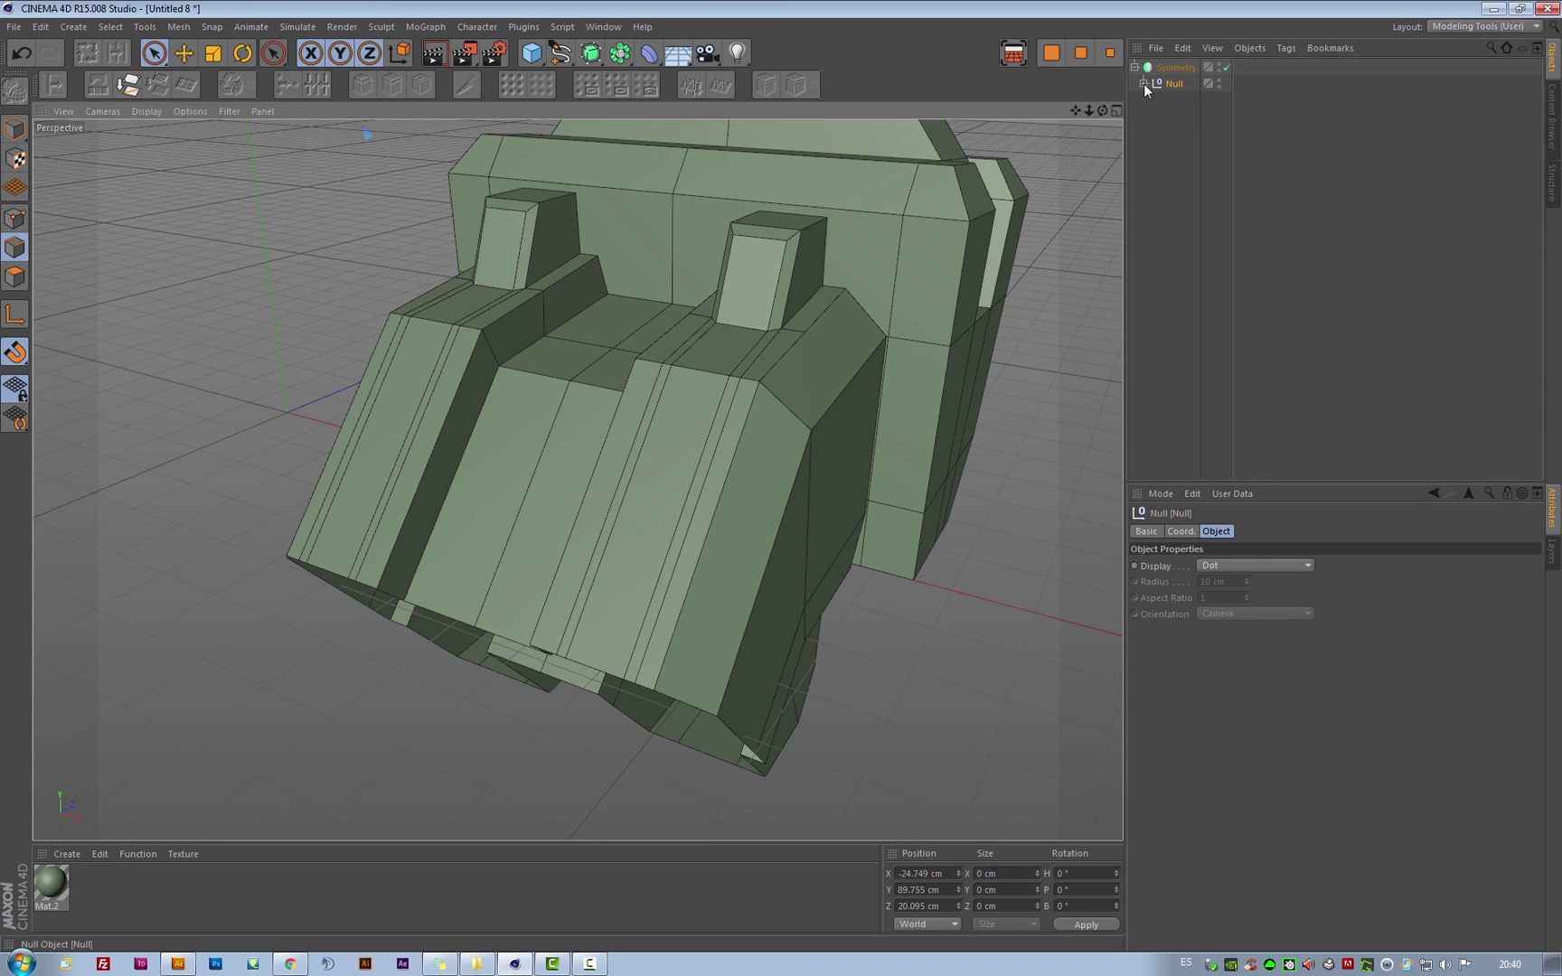
- Expand the group inside the Symmetry object and select the Plane.1 mesh for editing
{"action": "left_click", "coordinate": [1143, 84]}
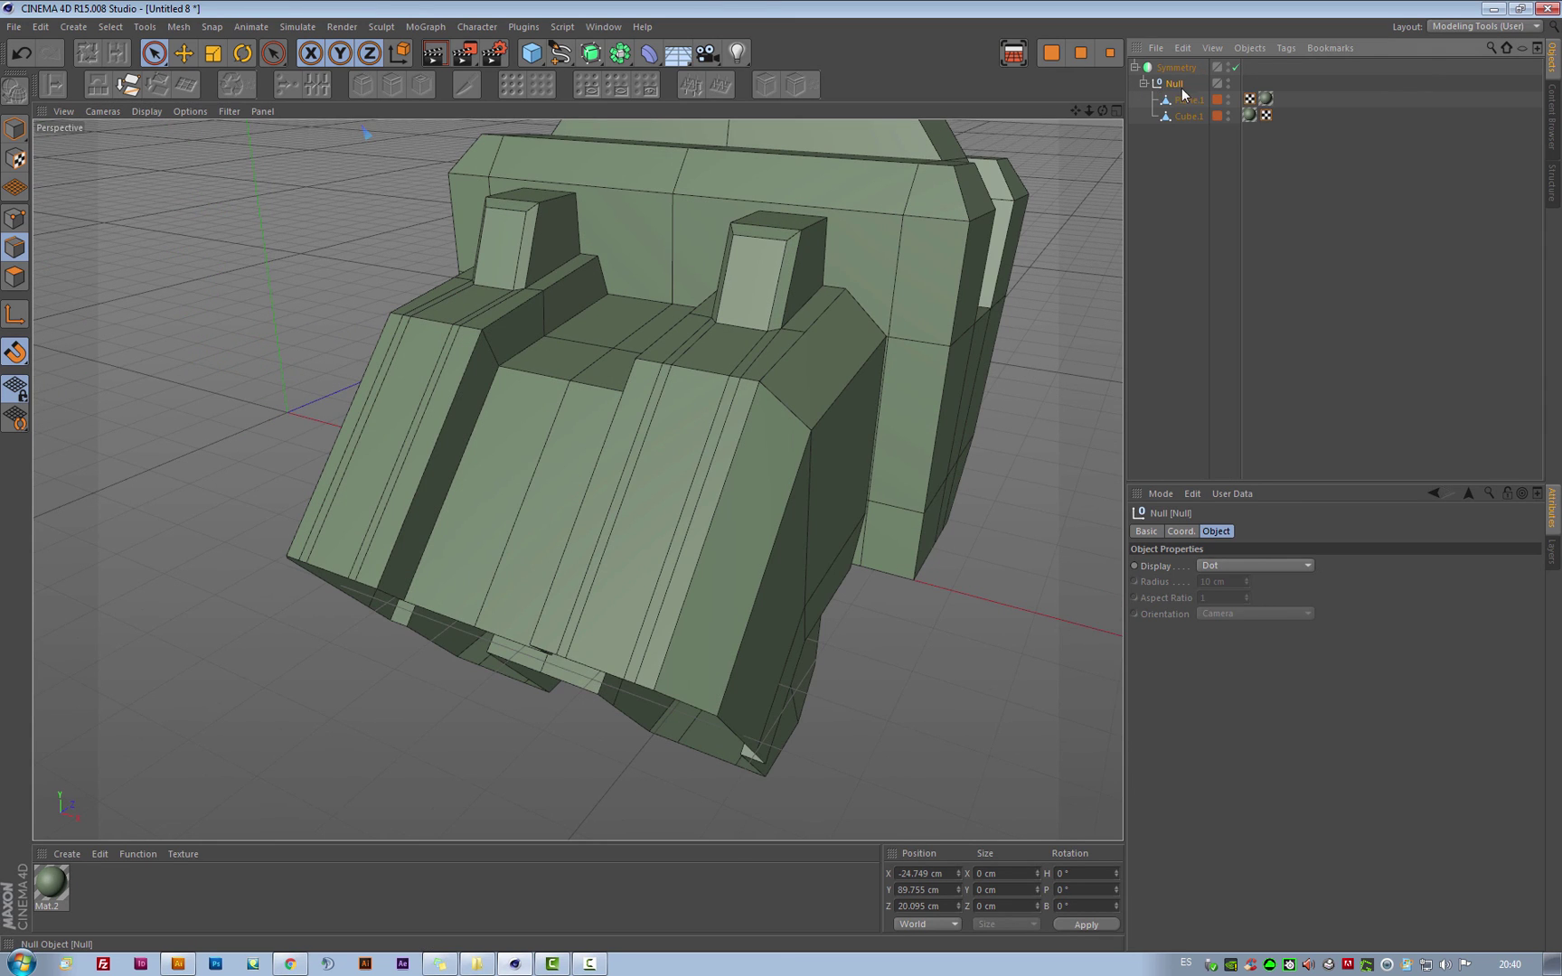
{"action": "left_click", "coordinate": [1192, 100]}
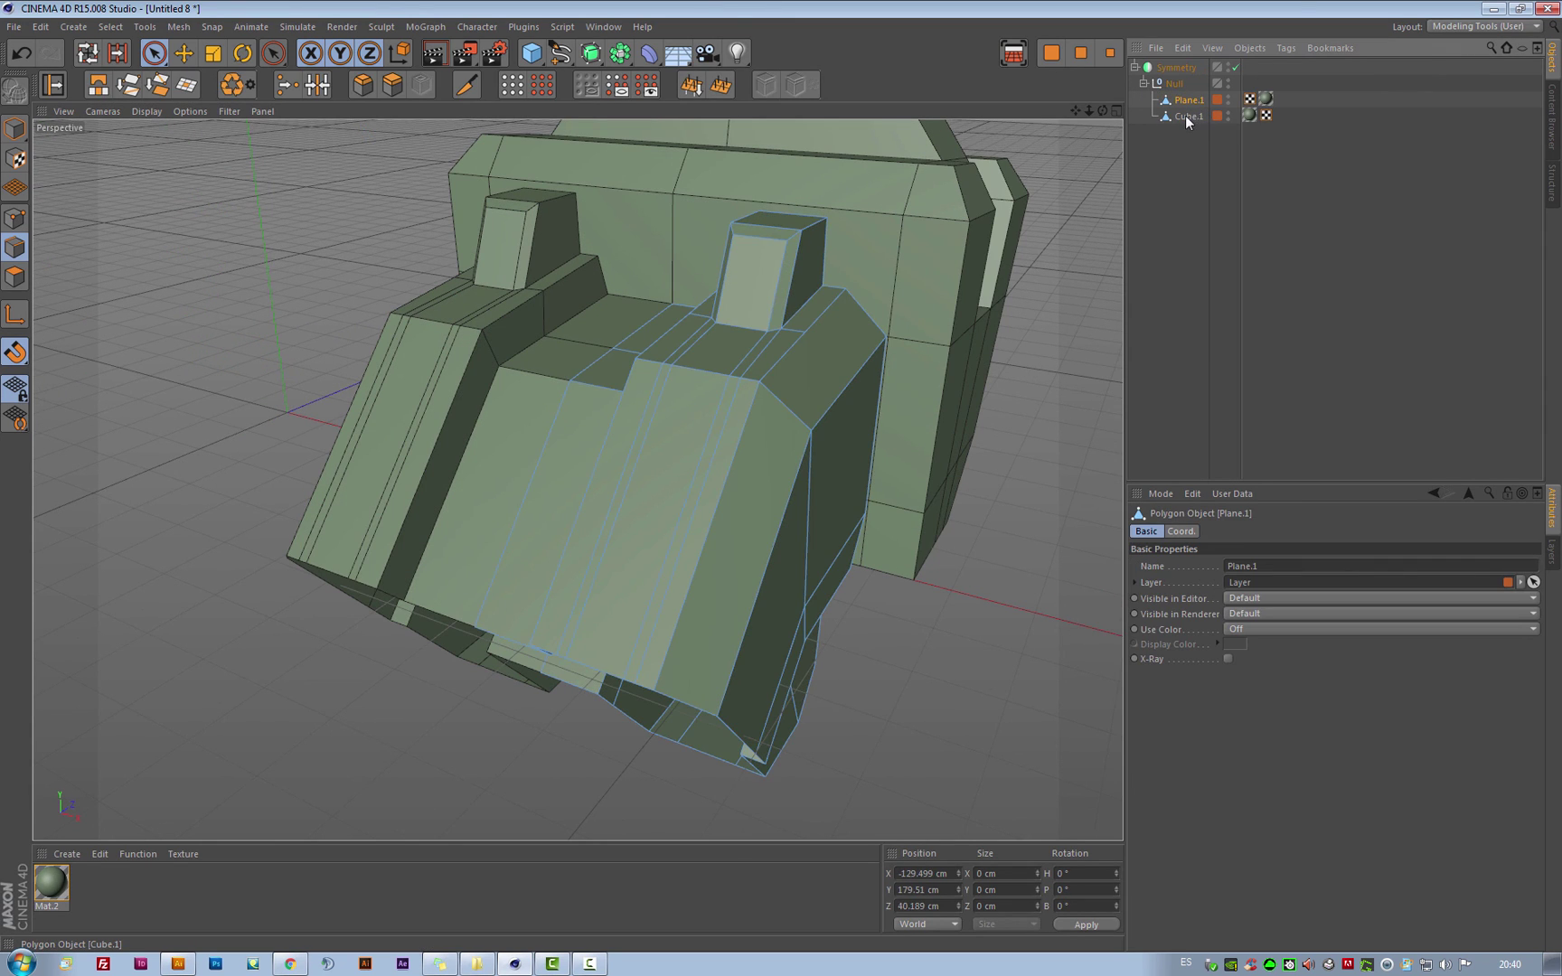
{"action": "left_click", "coordinate": [1186, 118]}
{"action": "left_click", "coordinate": [1186, 101]}
{"action": "left_click", "coordinate": [1185, 117]}
{"action": "left_click", "coordinate": [1189, 101]}
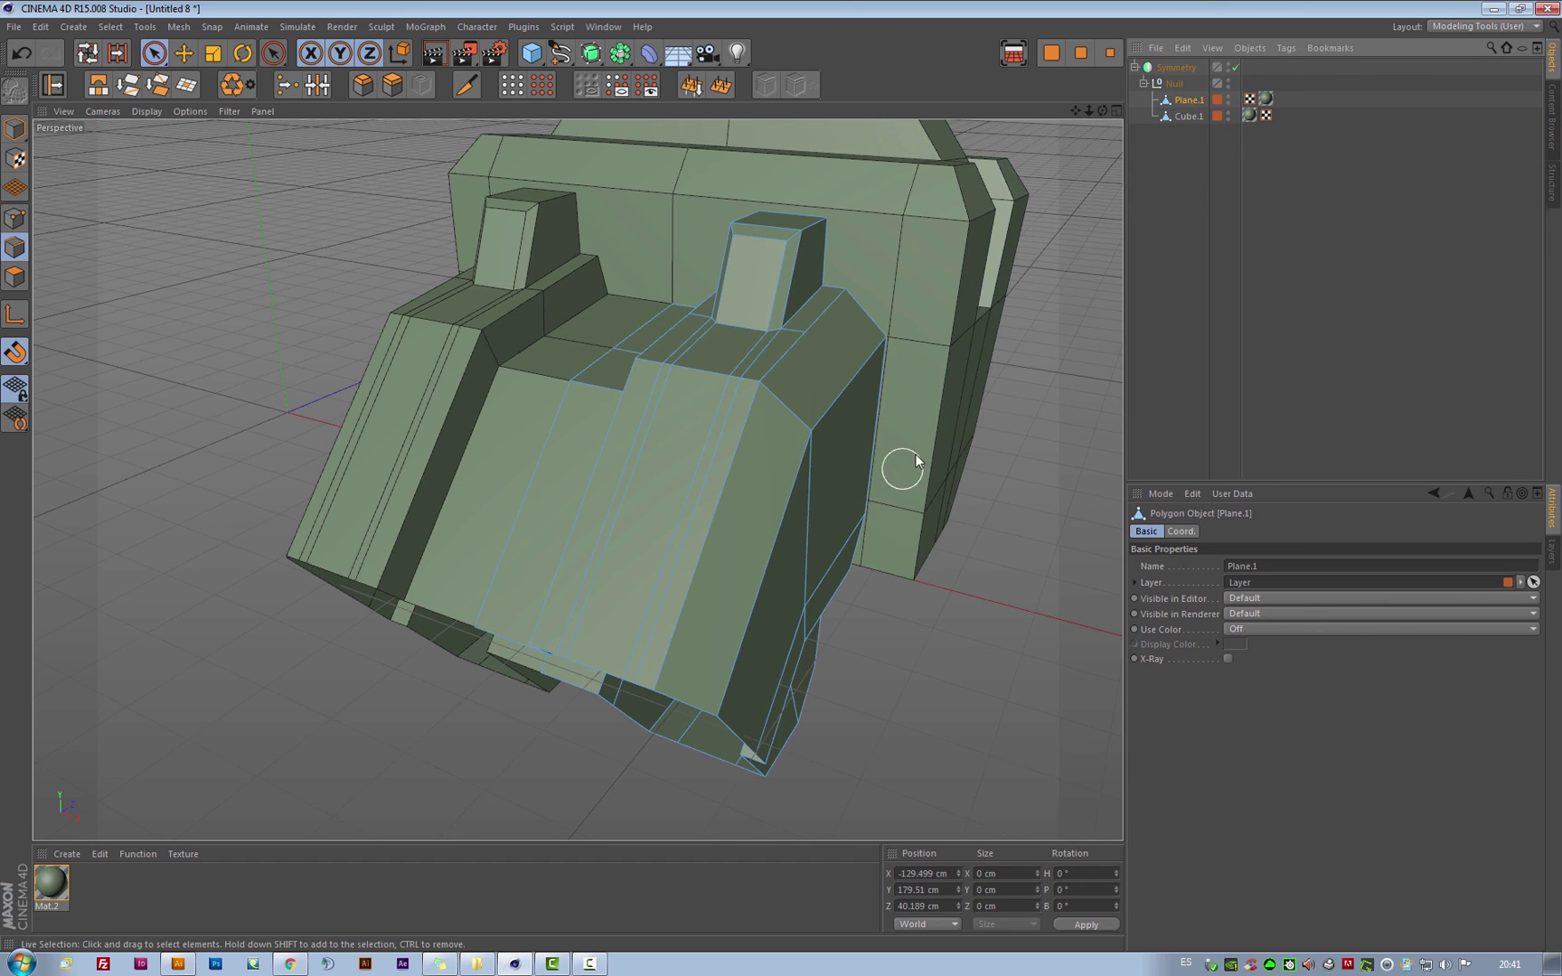
- In polygon mode, extrude the large outer side polygon of Plane.1 outward along X by about 15 cm
{"action": "left_click_drag", "start_coordinate": [916, 454], "coordinate": [790, 371], "text": "alt"}
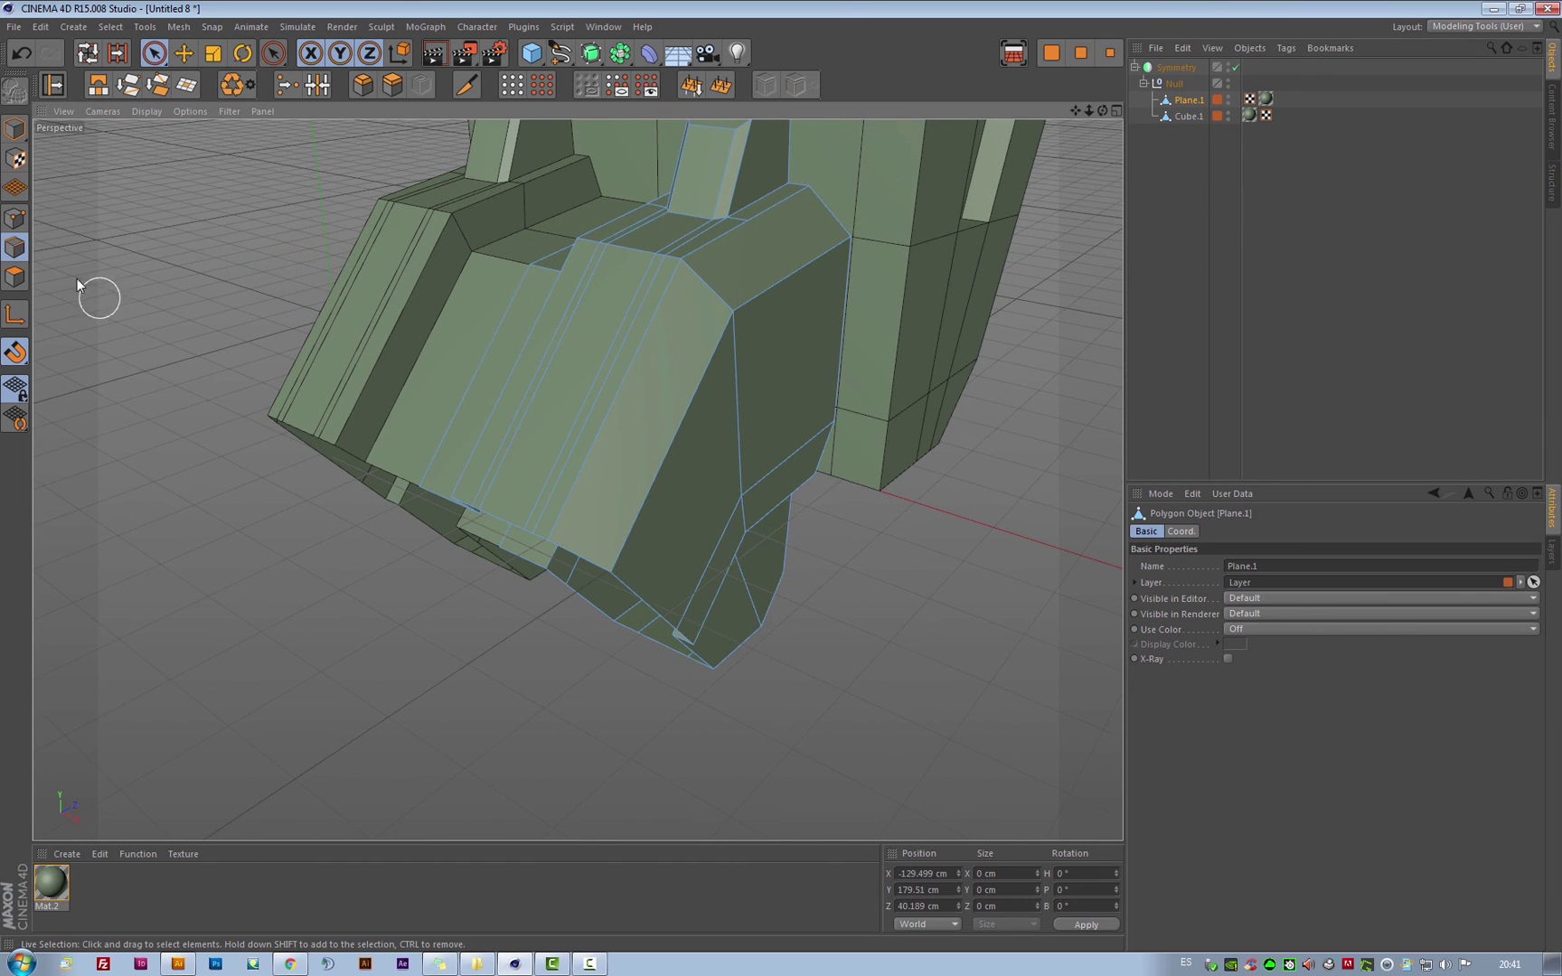
{"action": "left_click", "coordinate": [17, 280]}
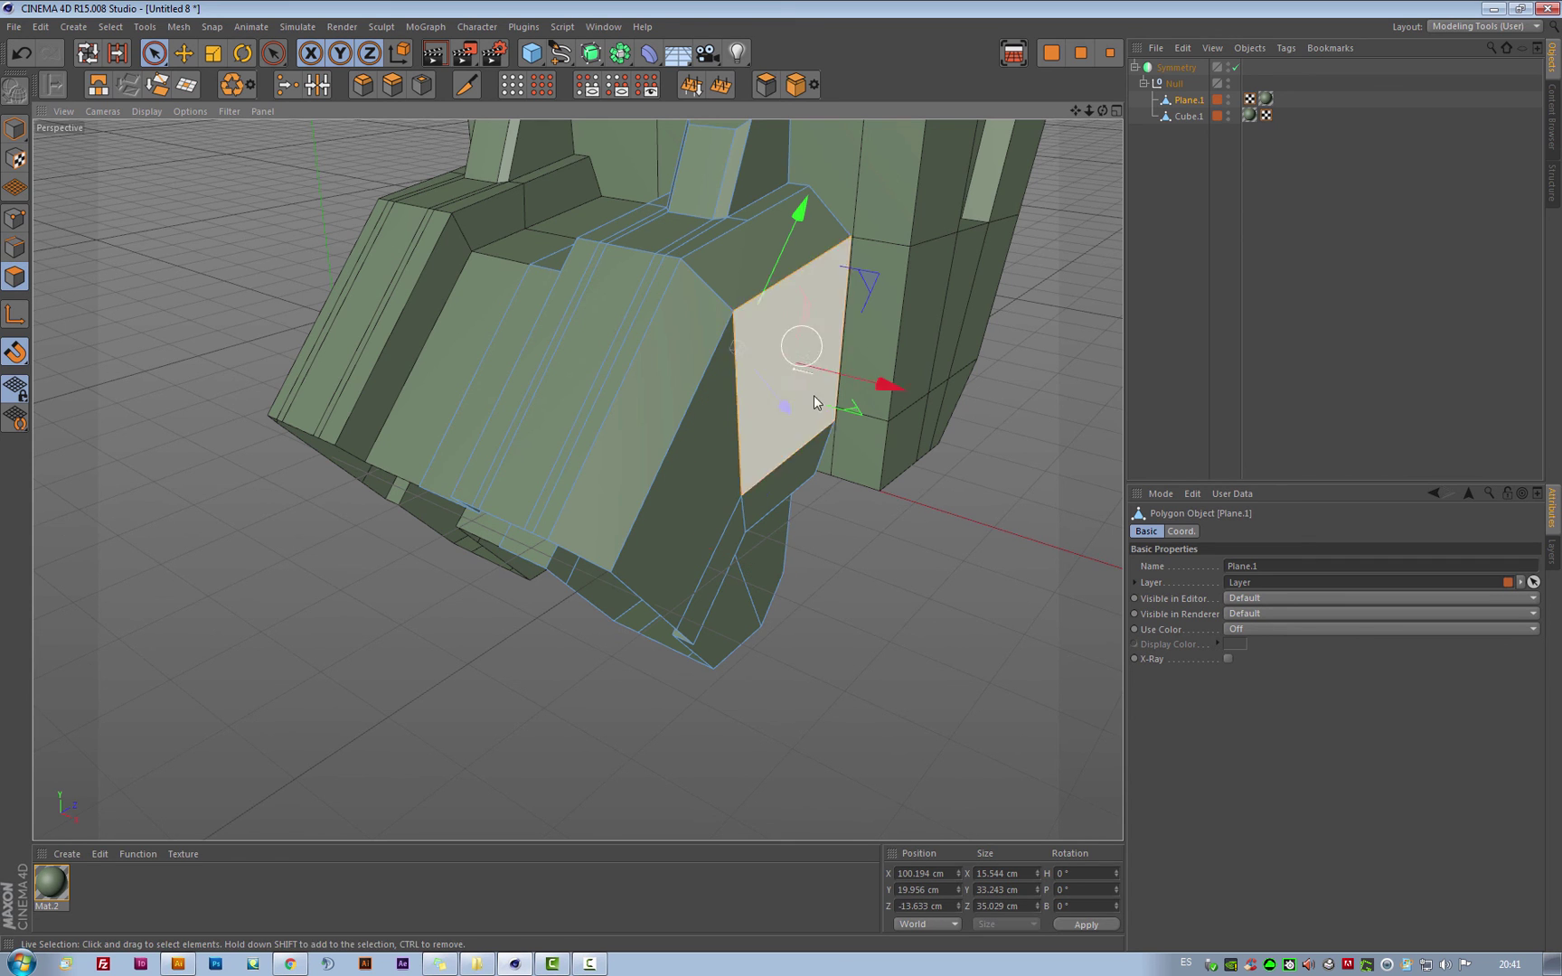
{"action": "left_click", "coordinate": [813, 398]}
{"action": "left_click_drag", "start_coordinate": [897, 387], "coordinate": [1033, 424]}
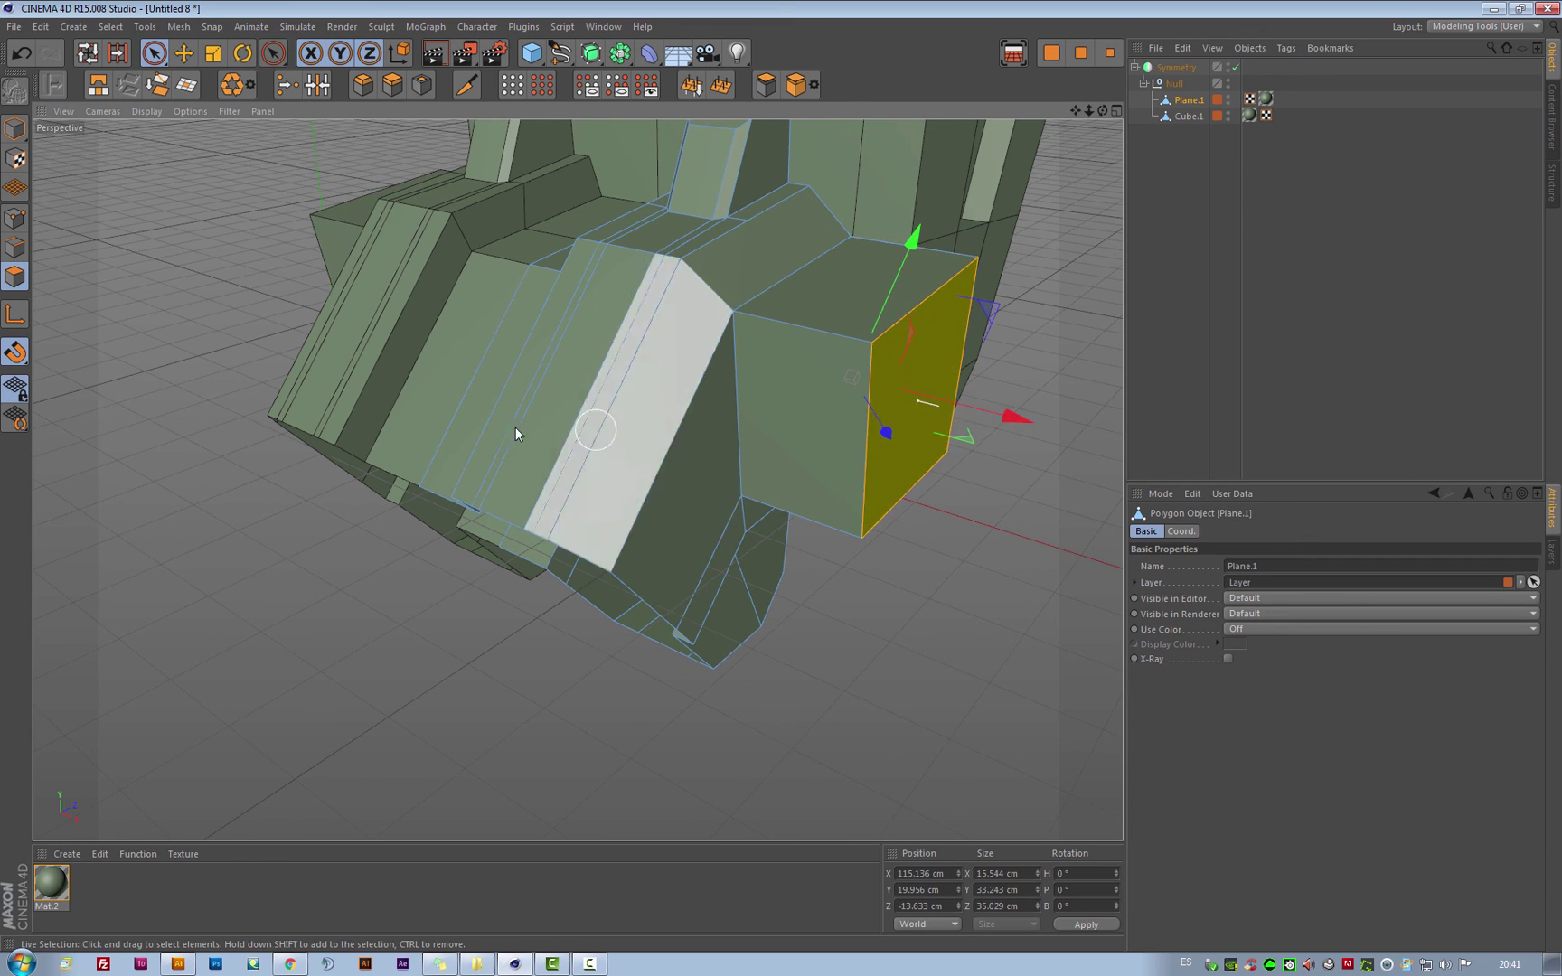
- Move the extruded side polygon back along X to about 105.7 cm and scale it down to about 12.7 × 27.1 × 28.5 cm
{"action": "left_click_drag", "start_coordinate": [492, 408], "coordinate": [713, 400], "text": "alt"}
{"action": "right_click_drag", "start_coordinate": [509, 402], "coordinate": [477, 405], "text": "alt"}
{"action": "left_click_drag", "start_coordinate": [477, 409], "coordinate": [687, 452], "text": "alt"}
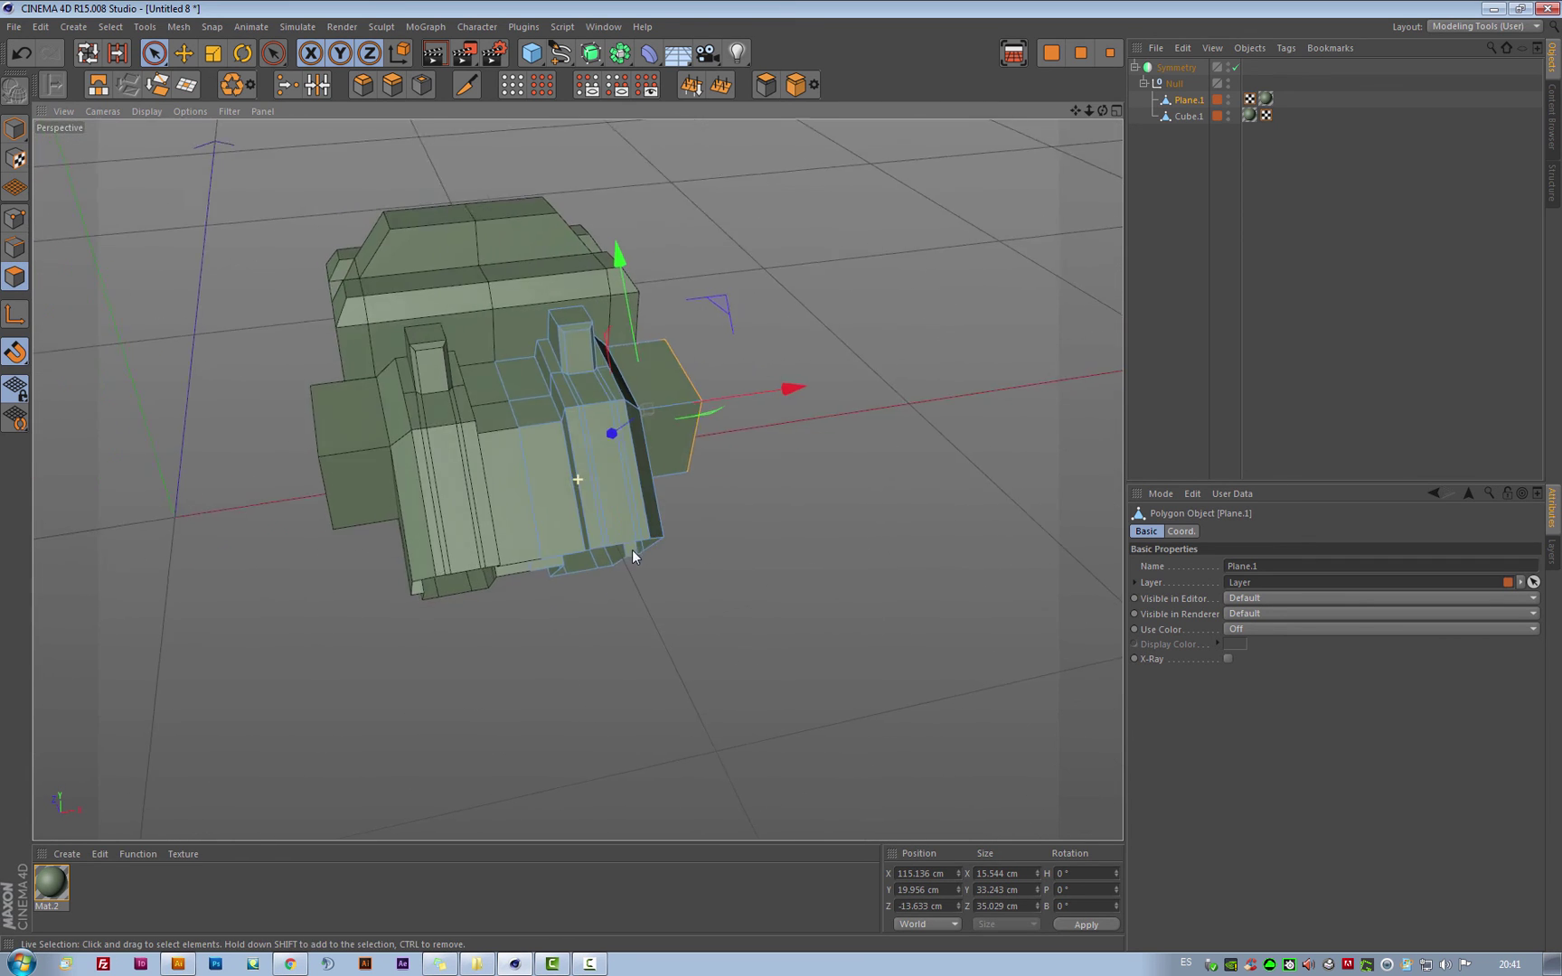
{"action": "left_click_drag", "start_coordinate": [795, 378], "coordinate": [759, 395]}
{"action": "left_click_drag", "start_coordinate": [613, 482], "coordinate": [505, 408], "text": "alt"}
{"action": "key", "text": "t"}
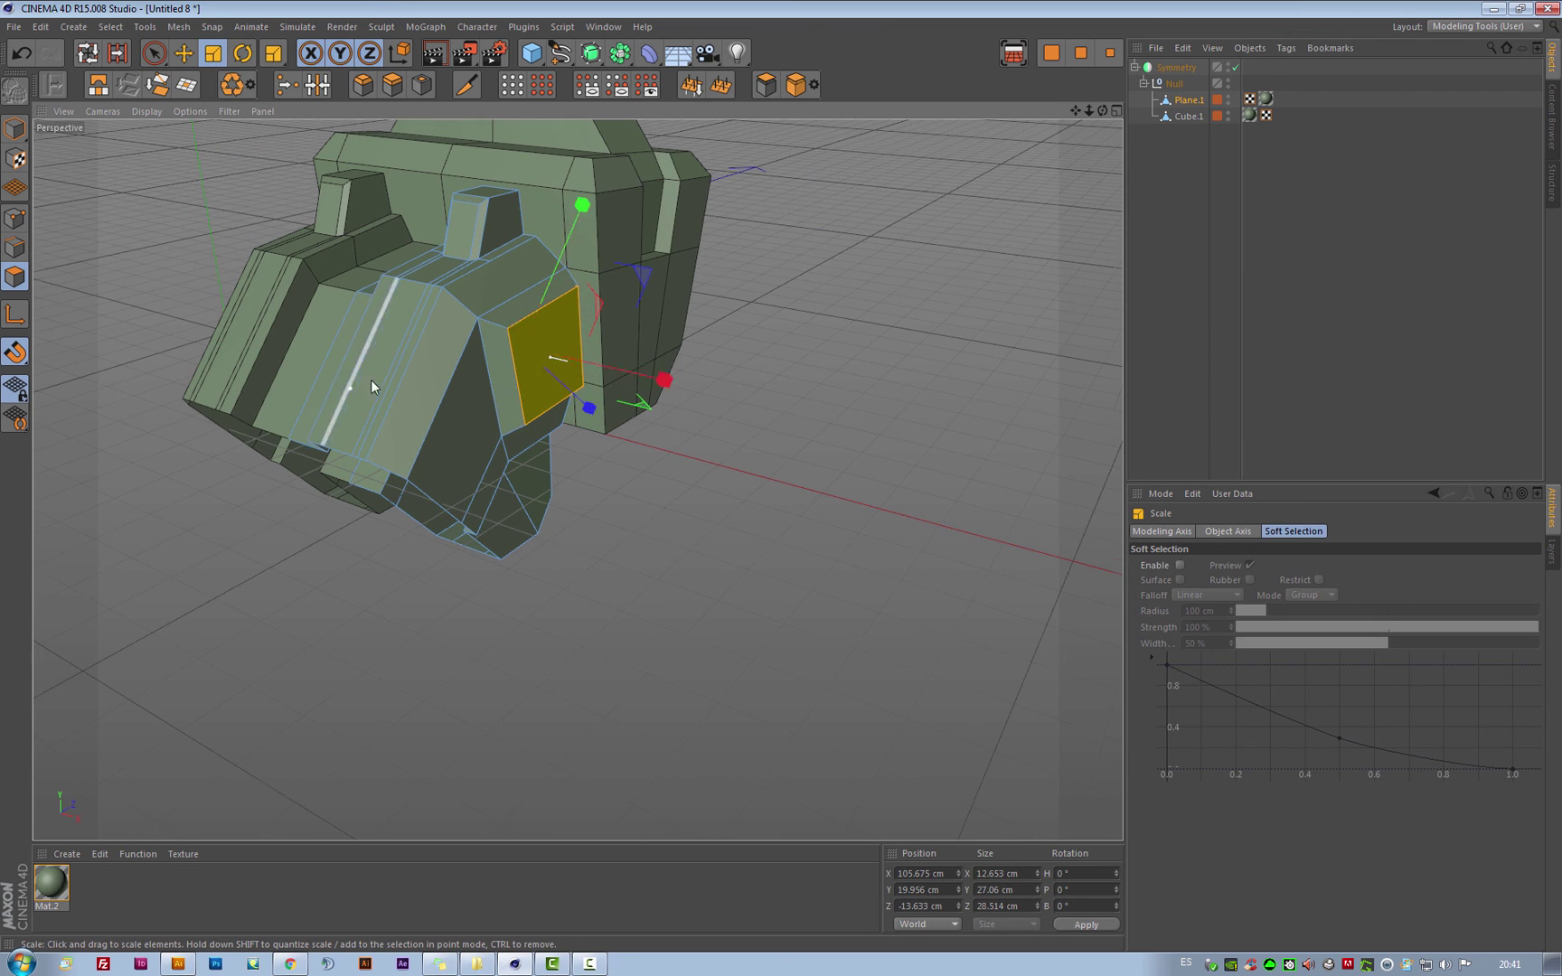
{"action": "left_click_drag", "start_coordinate": [370, 380], "coordinate": [299, 415], "text": "alt"}
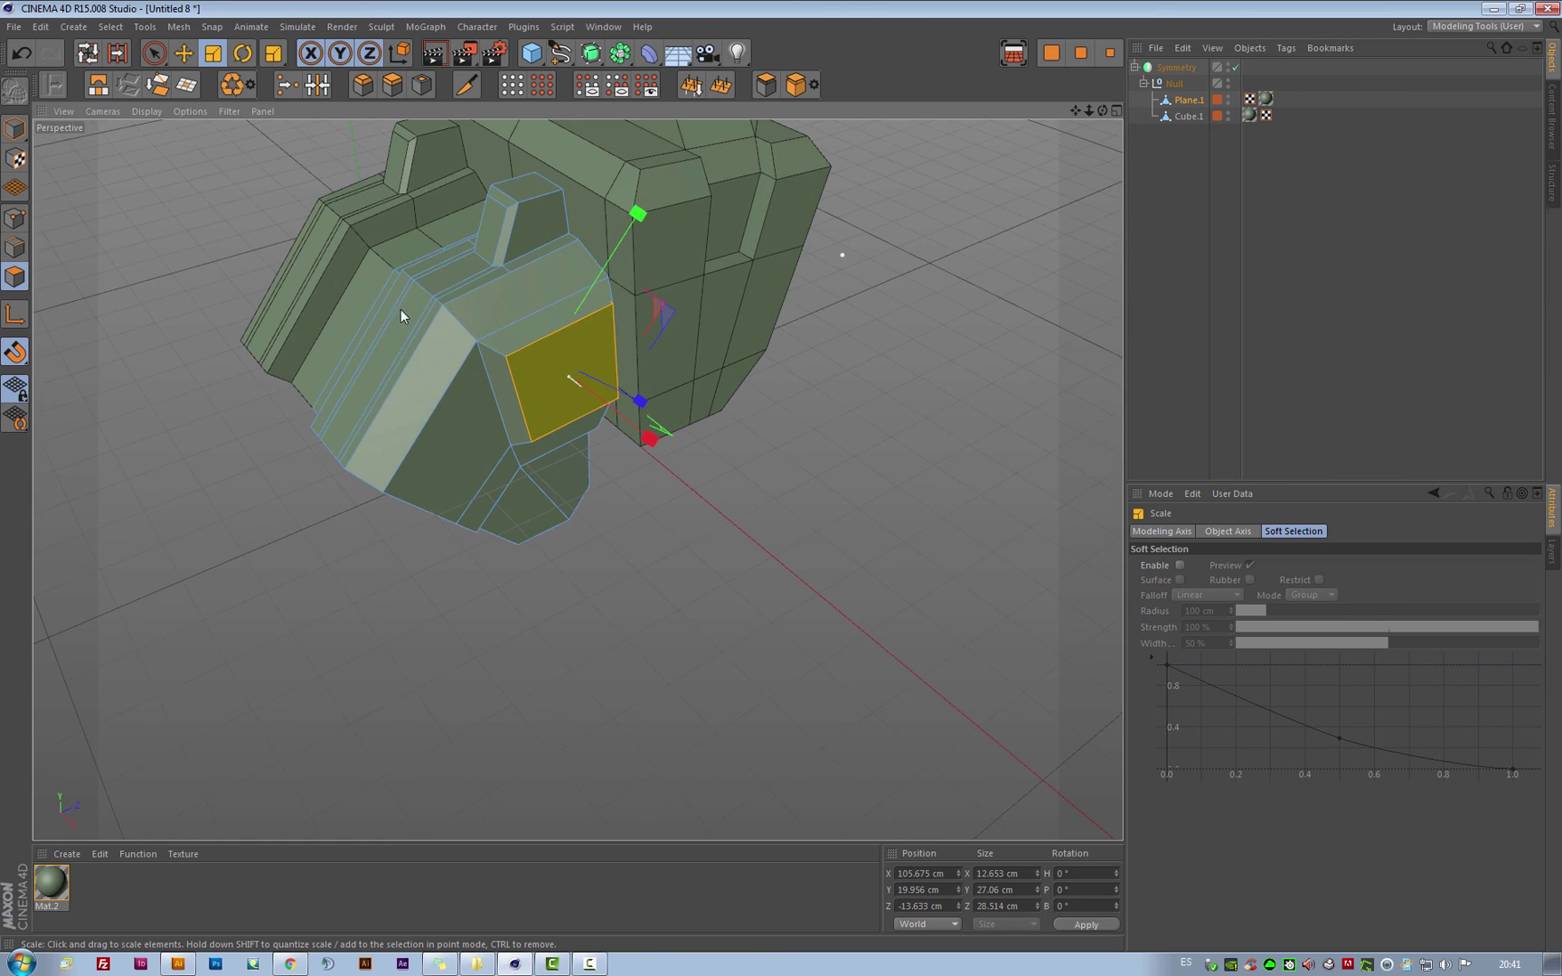
{"action": "left_click_drag", "start_coordinate": [401, 314], "coordinate": [1150, 201], "text": "alt"}
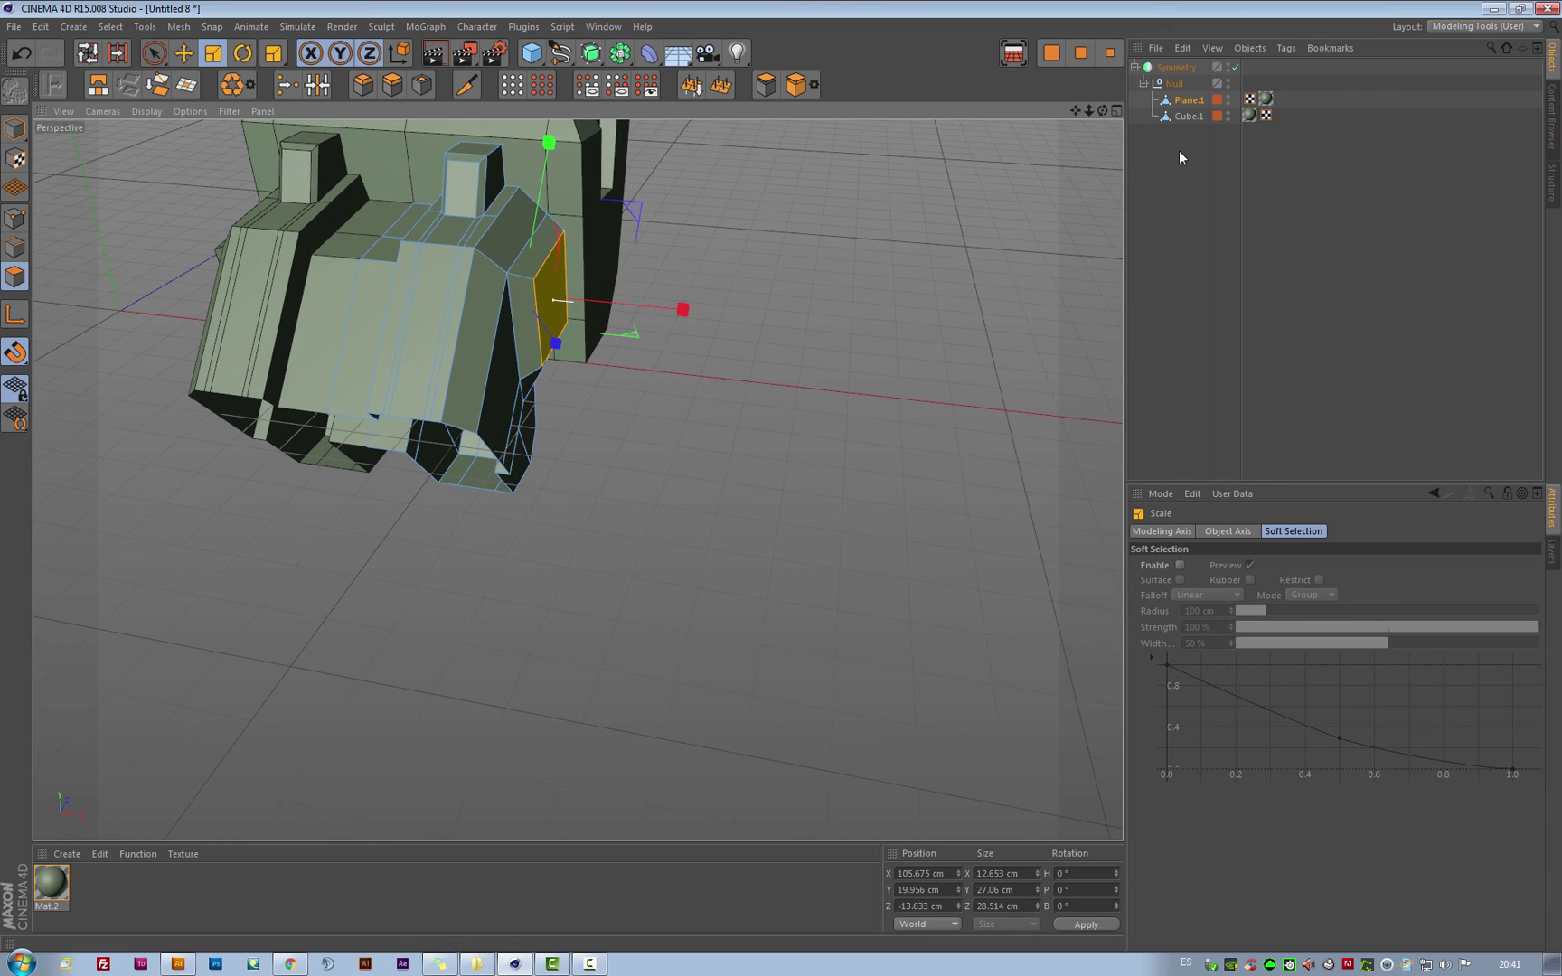